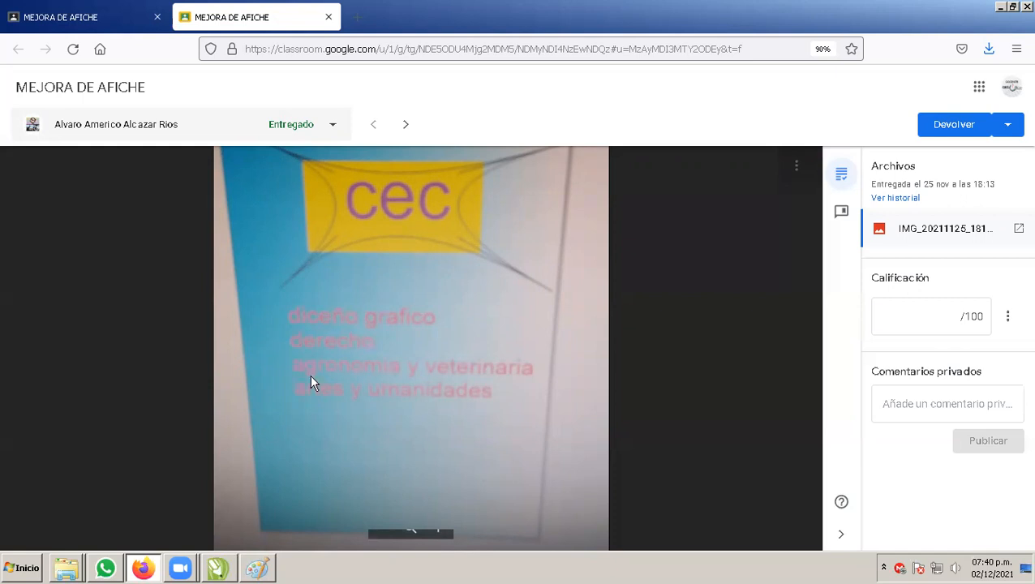
Switch to CorelDRAW and add artistic text reading "diceño grafico" on the page, copied from the student's poster
left_click(222, 569)
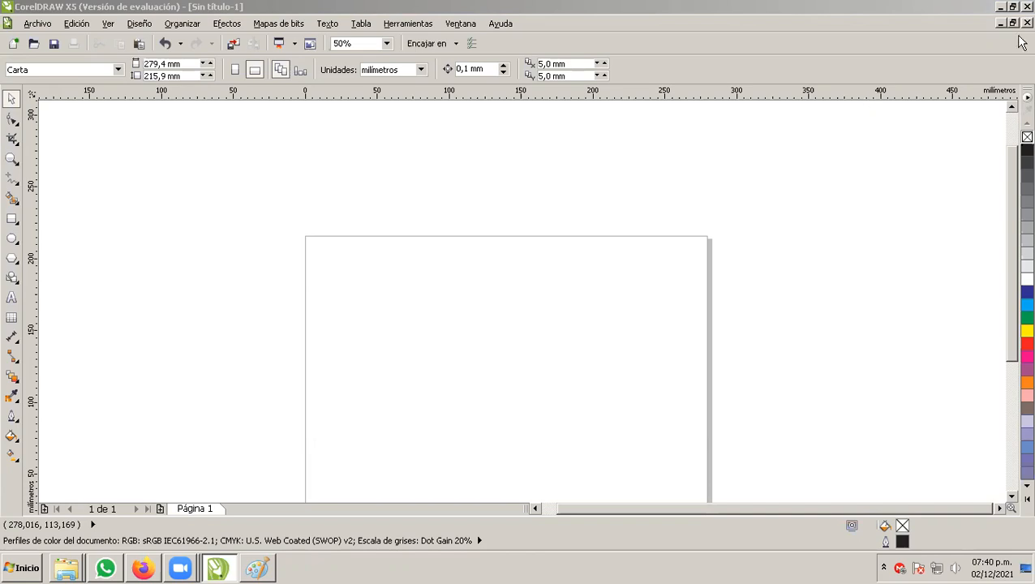
left_click(394, 355)
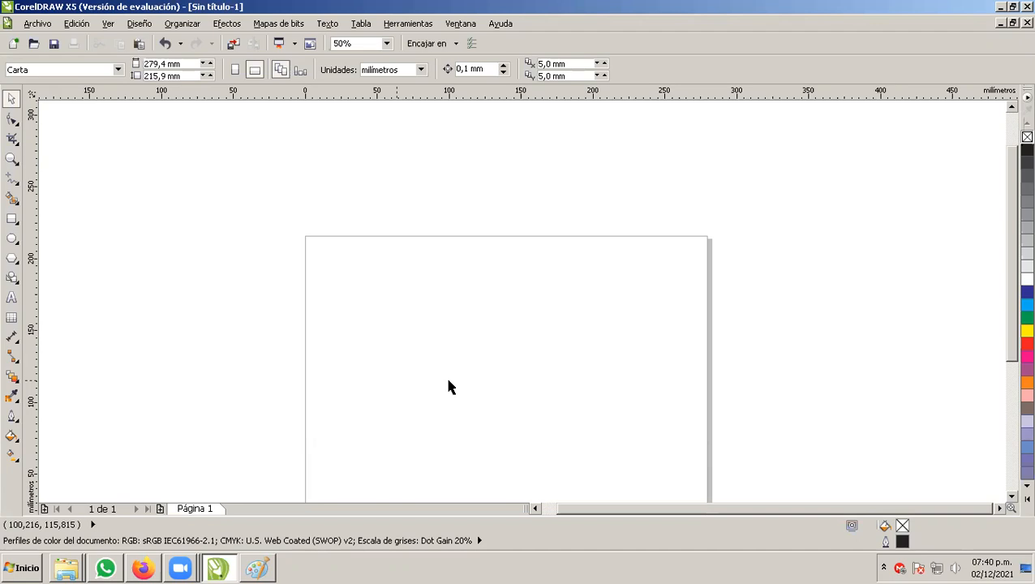
left_click(149, 569)
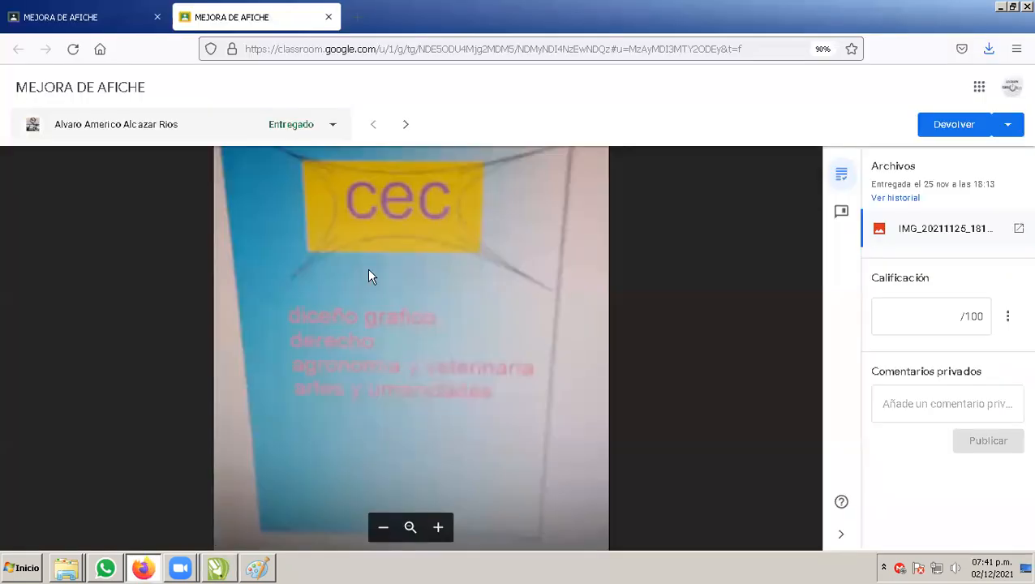
key("alt+Tab")
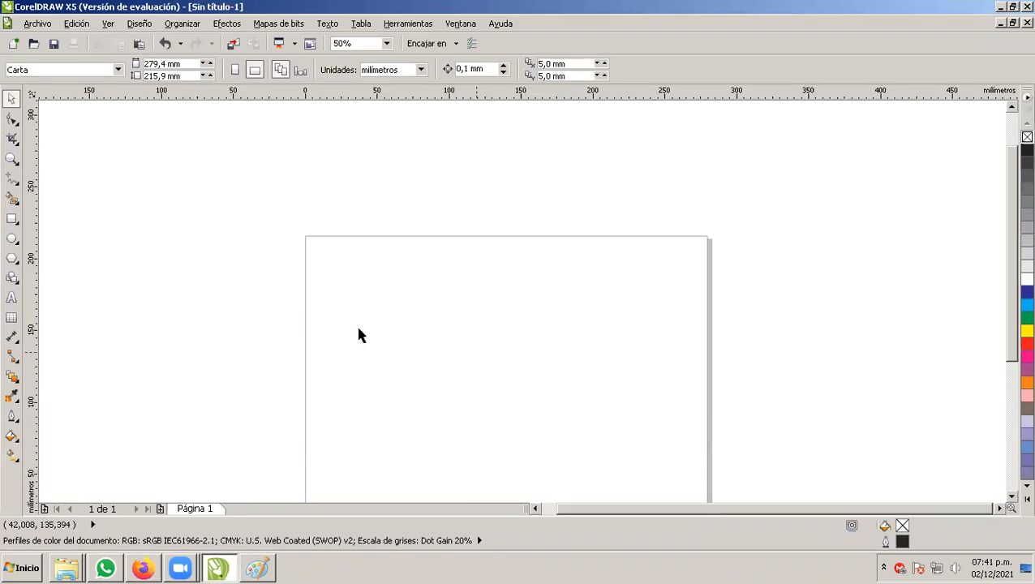
left_click(13, 297)
left_click(449, 327)
type("diceño grafico")
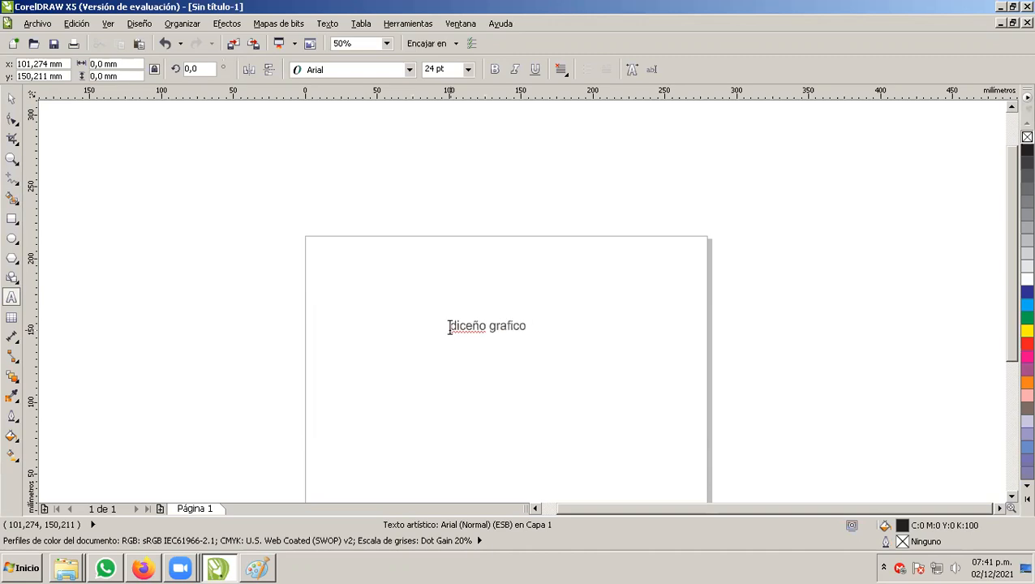
Check the poster and add "derecho" as the second line of the text
key("alt+Tab")
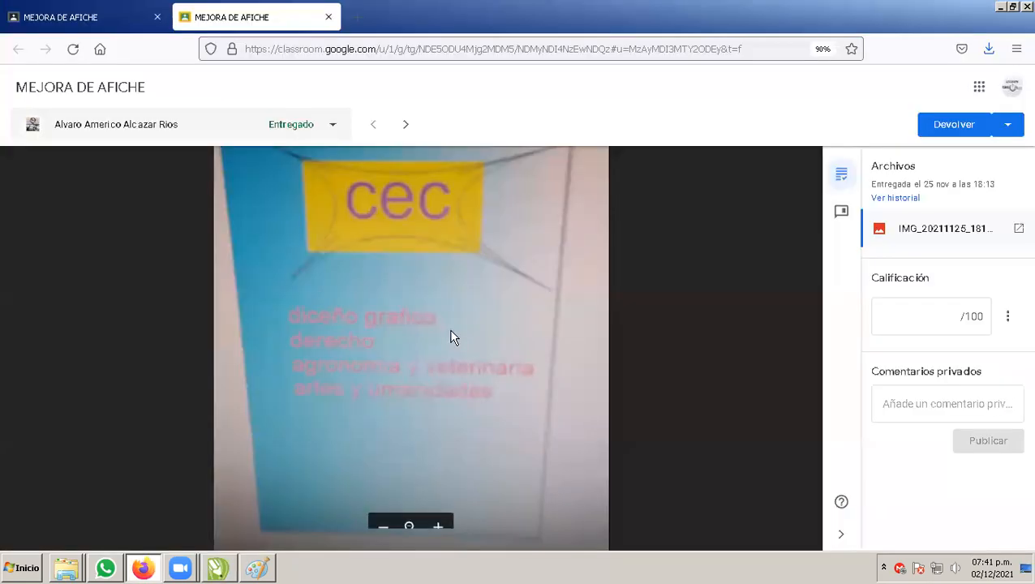
key("alt+Tab")
type("de")
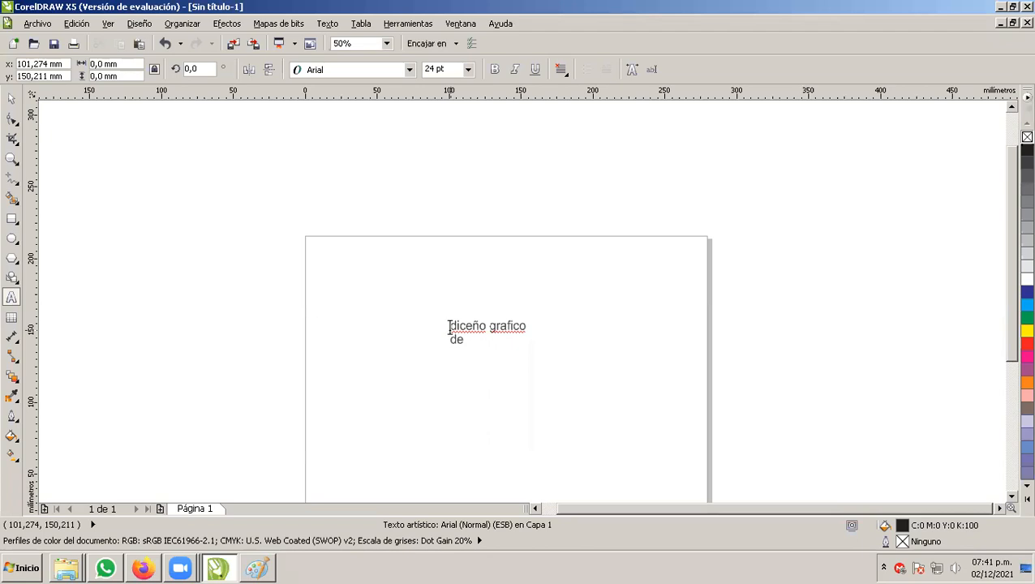
Add "agronomia y veterinaria" as the third line, following the poster's wording
key("alt+Tab")
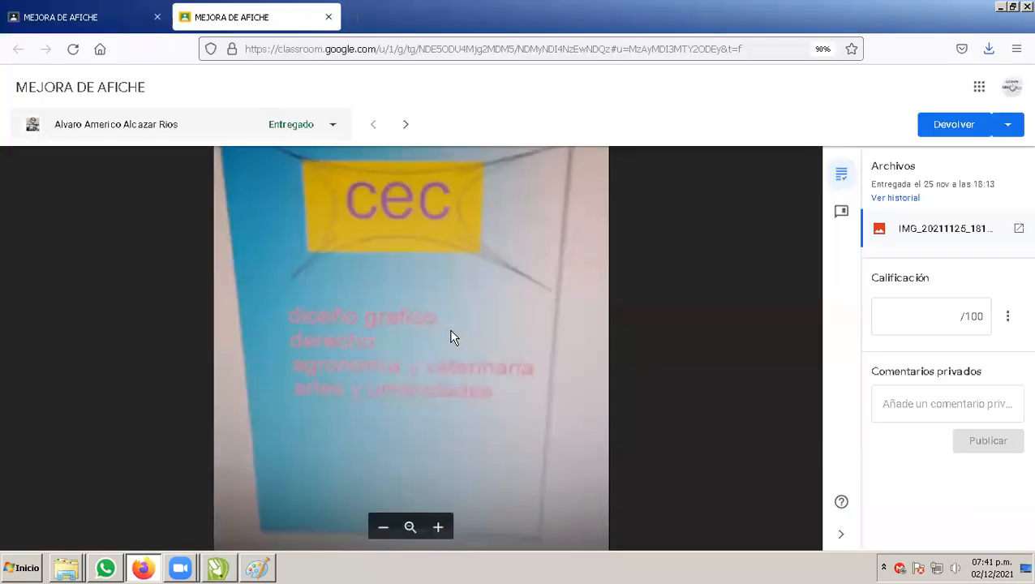
key("alt+Tab")
type("agr")
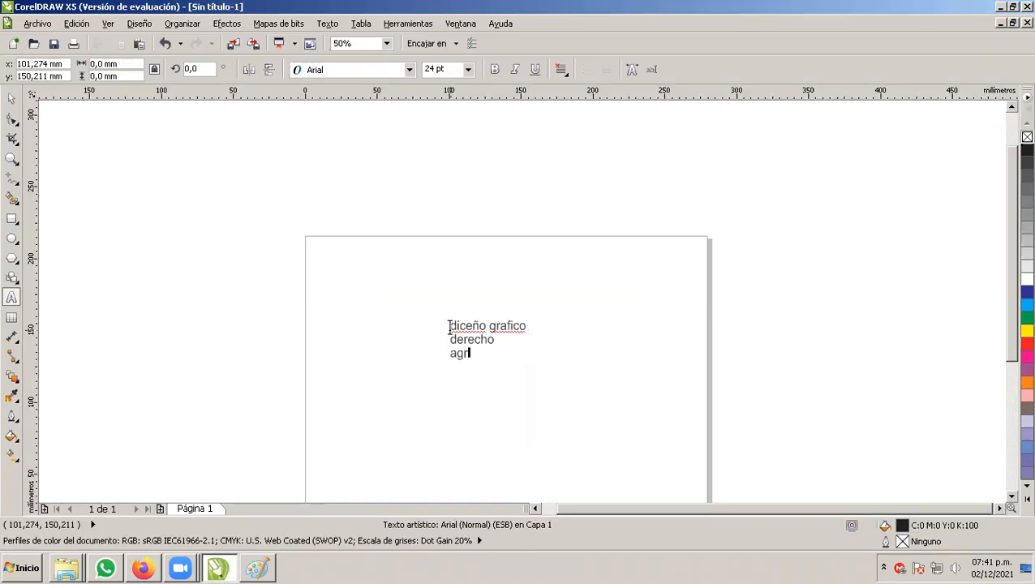
type("onon")
key("BackSpace")
type("mia y")
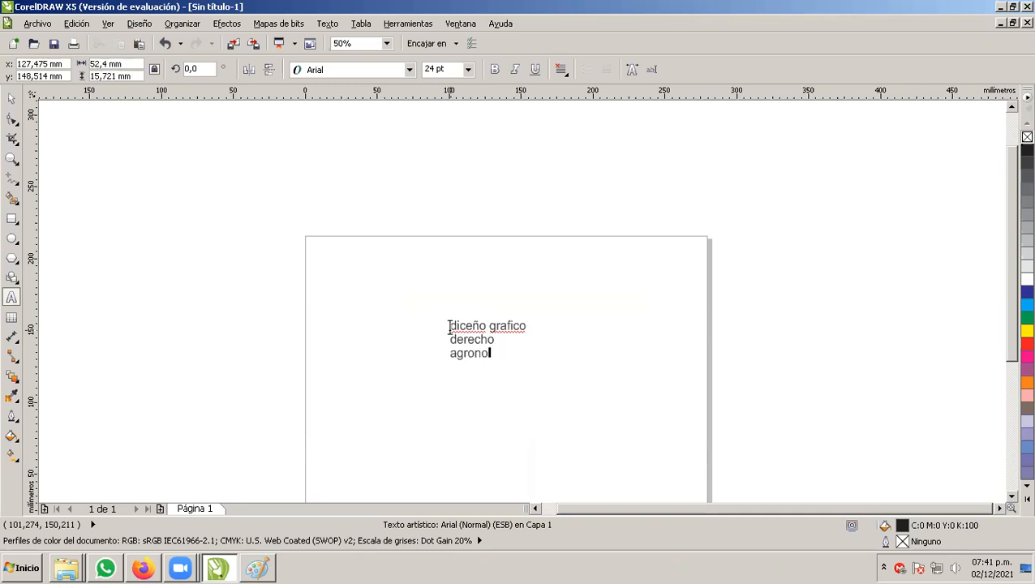
type(" veternaria")
key("Left")
key("Left")
key("Left")
key("Left")
key("Left")
key("Left")
type("i")
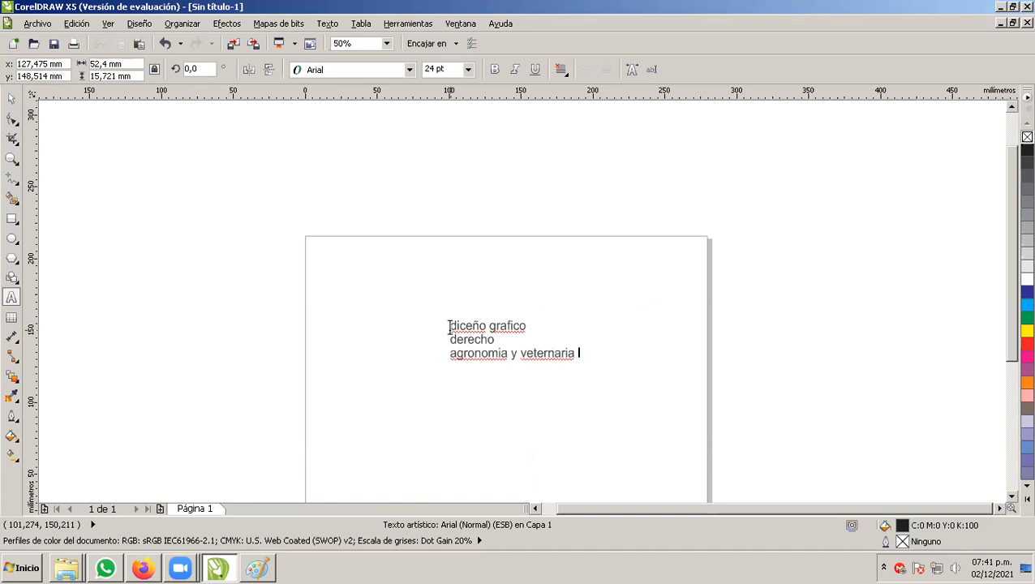
Add "artes y umannidades" as the fourth line and compare the finished text with the poster
key("alt+Tab")
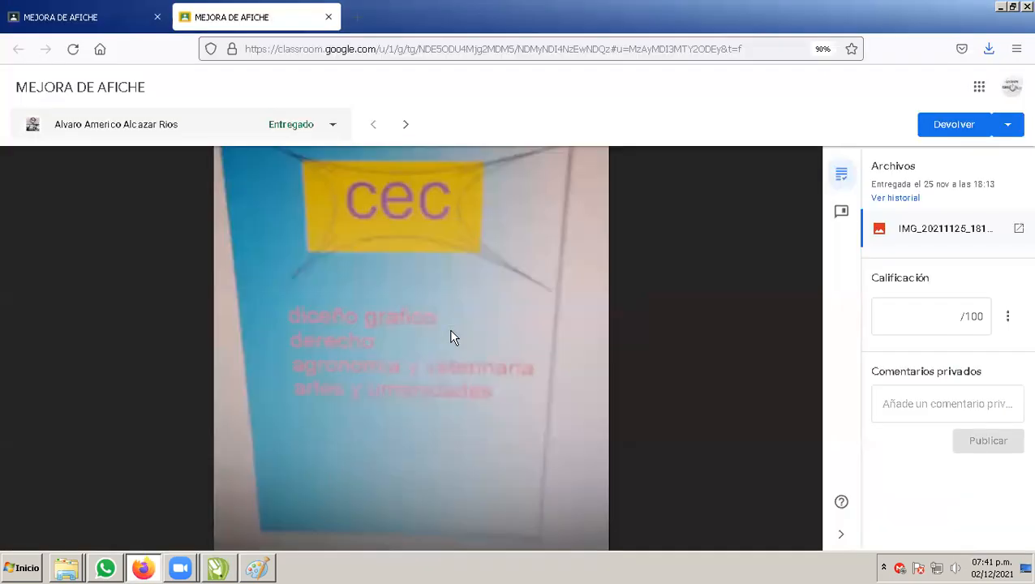
key("alt+Tab")
key("End")
key("Return")
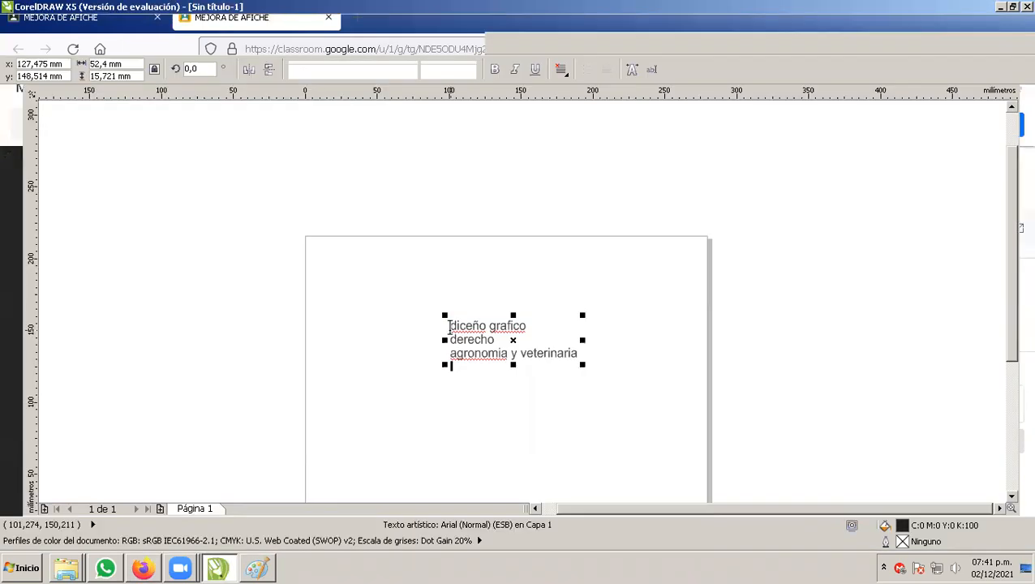
type("artes y ")
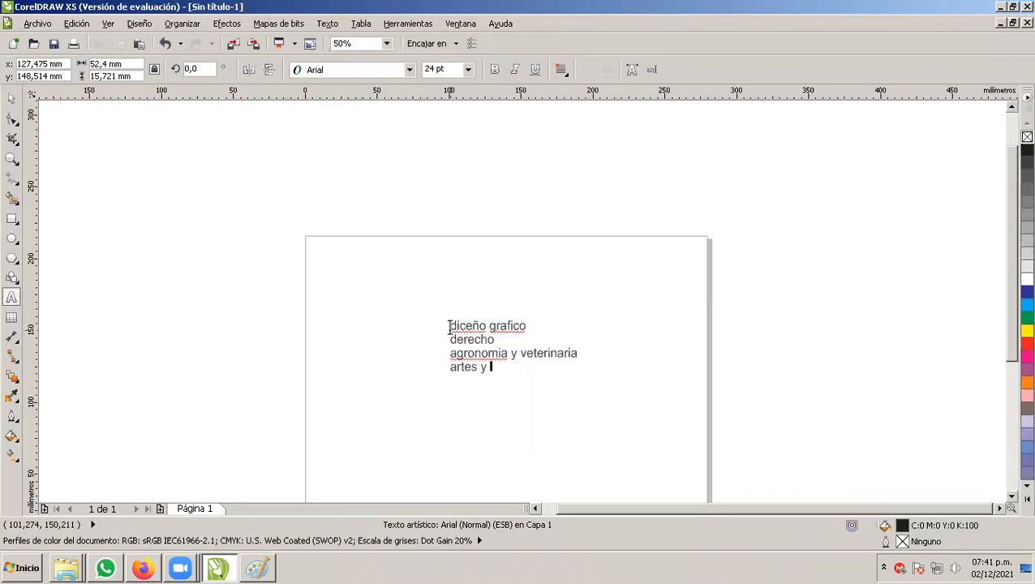
type("umannidades")
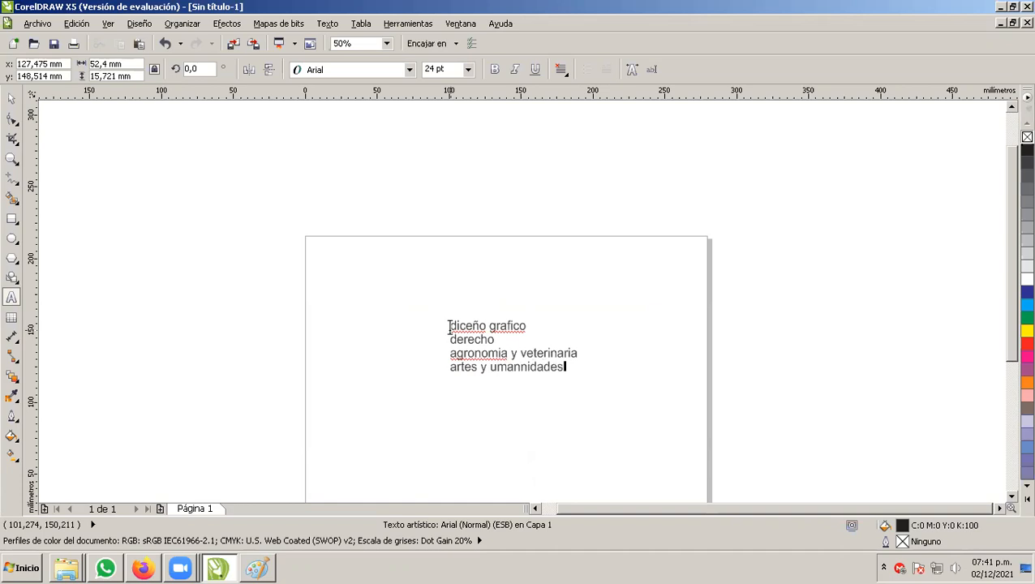
key("alt+Tab")
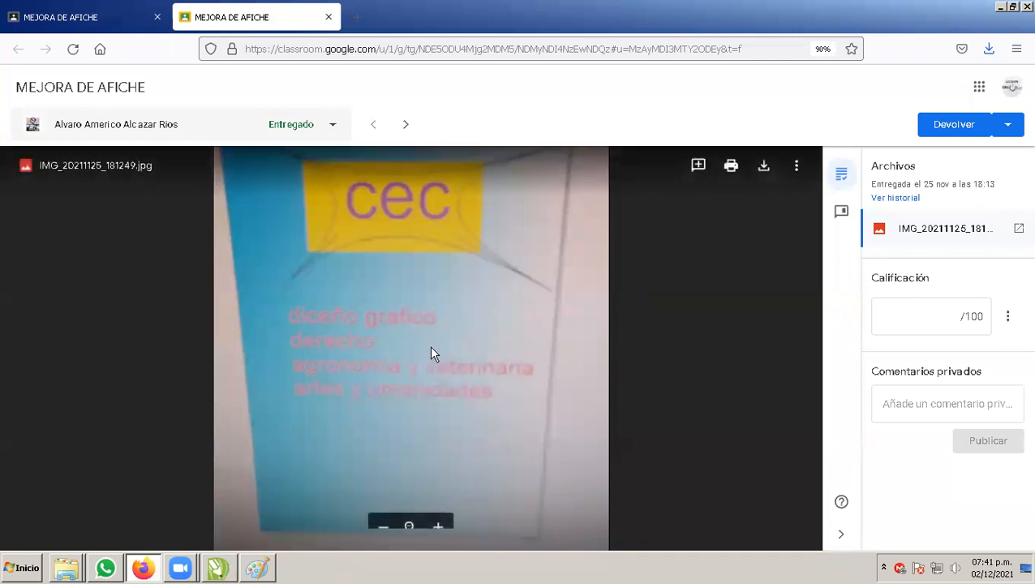
key("alt+Tab")
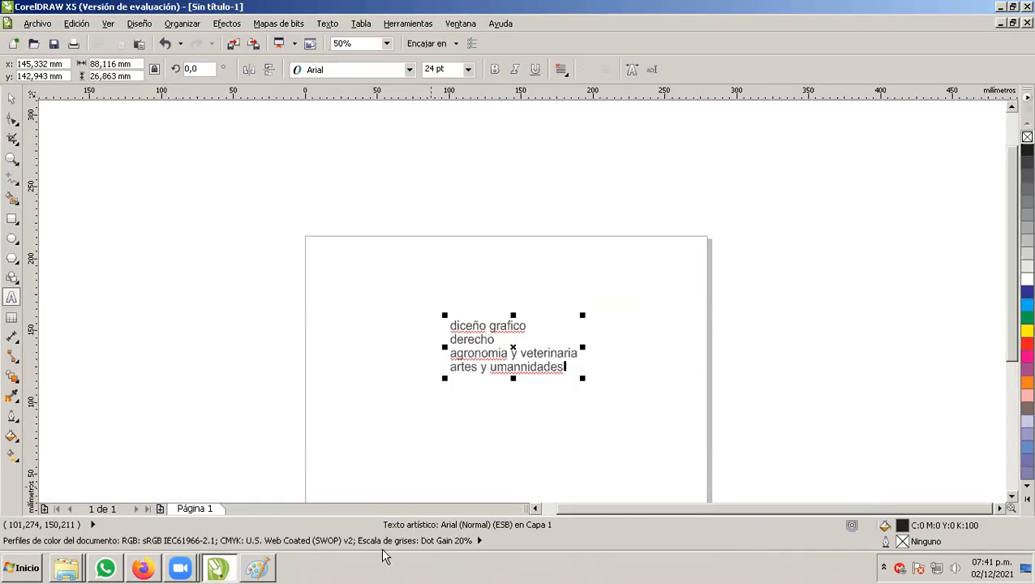
Move the four-line text block about 10 mm to the left on the page
left_click(11, 98)
left_click(470, 363)
left_click(502, 381)
double_click(475, 339)
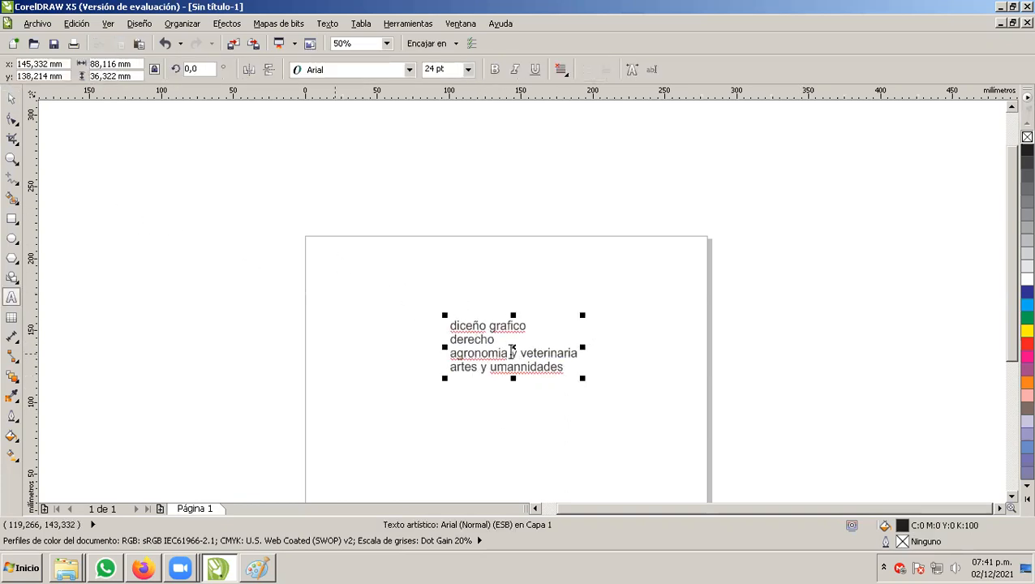
scroll(564, 378, "up", 2)
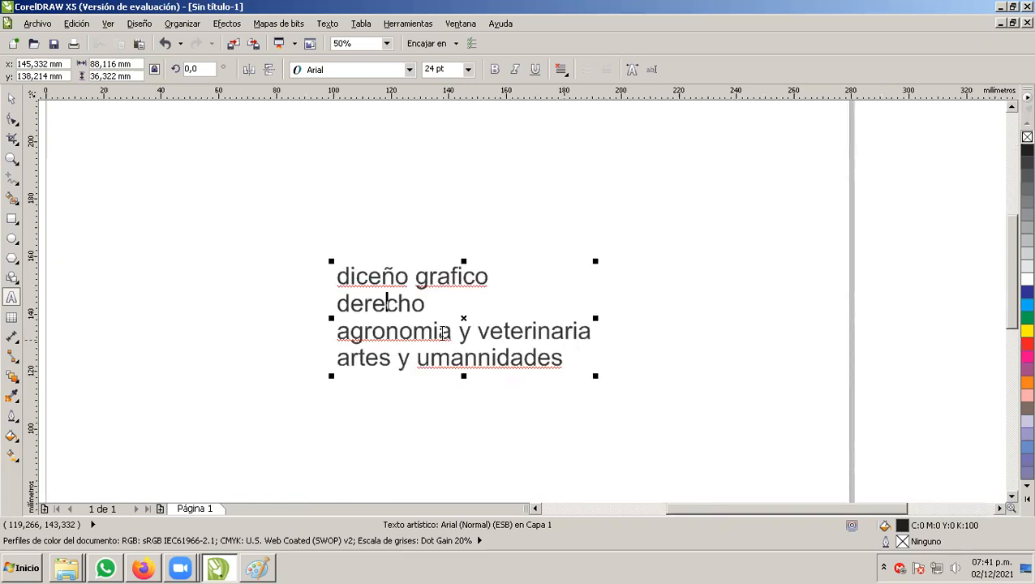
scroll(369, 325, "up", 2)
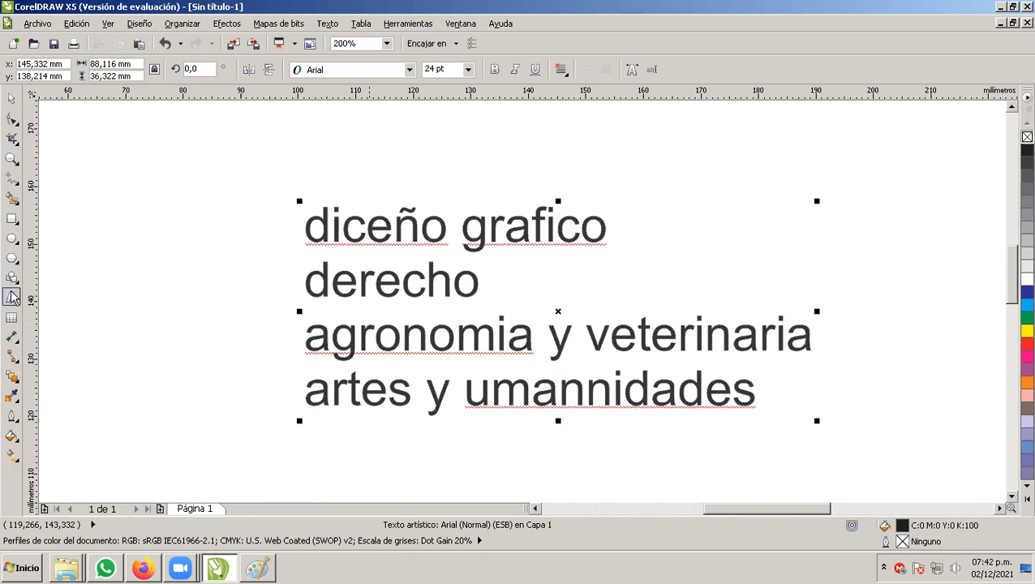
left_click(14, 101)
left_click(405, 232)
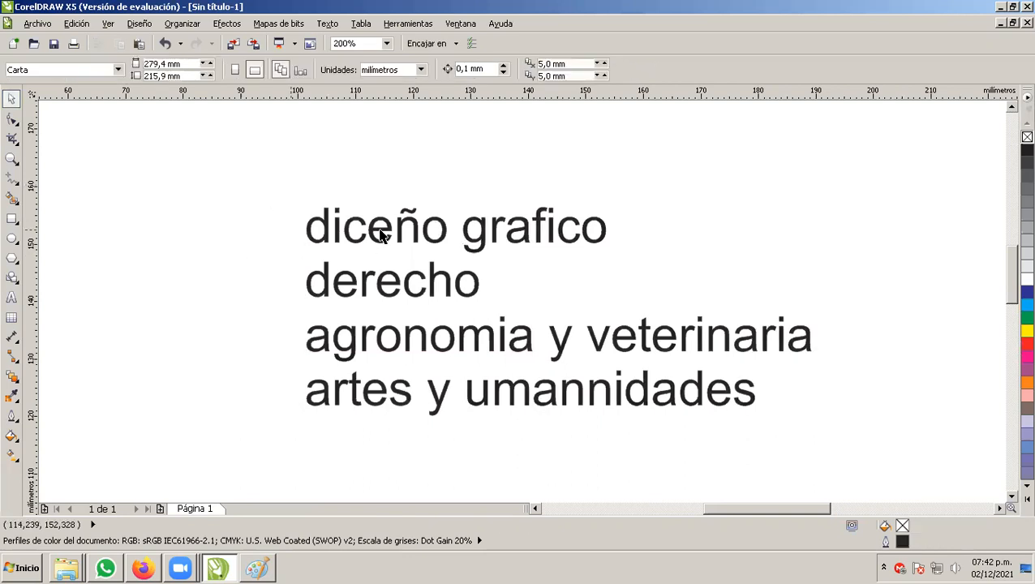
left_click(372, 226)
left_click_drag(372, 226, 316, 227)
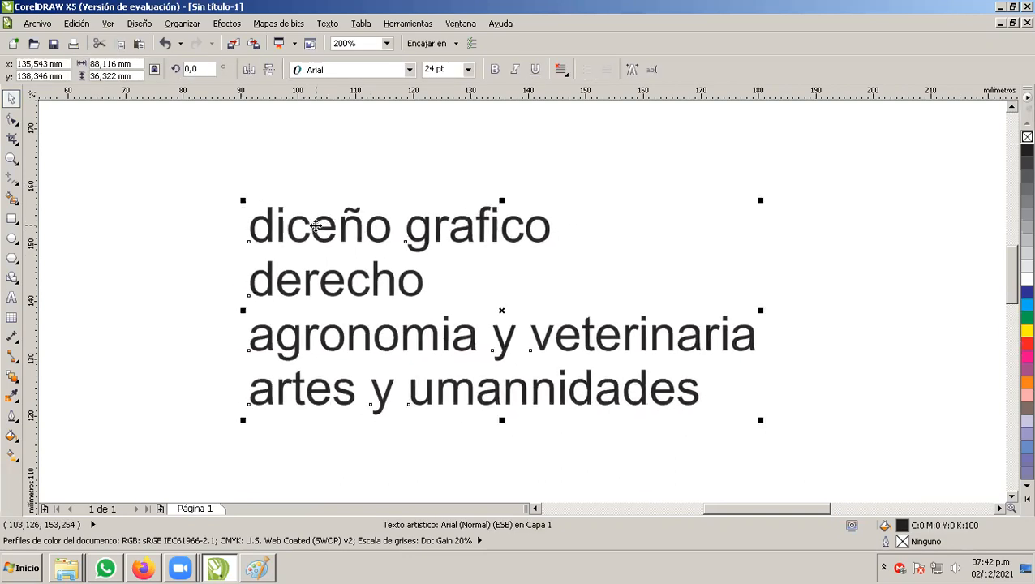
Examine all four lines of the text in text-editing mode for words marked as misspelled
left_click(11, 300)
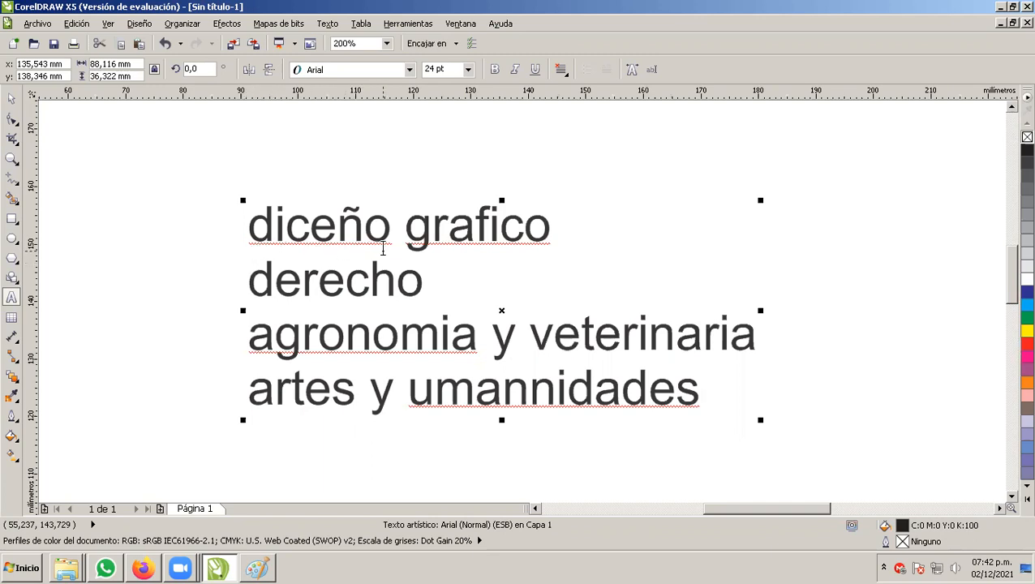
scroll(320, 232, "left", 1)
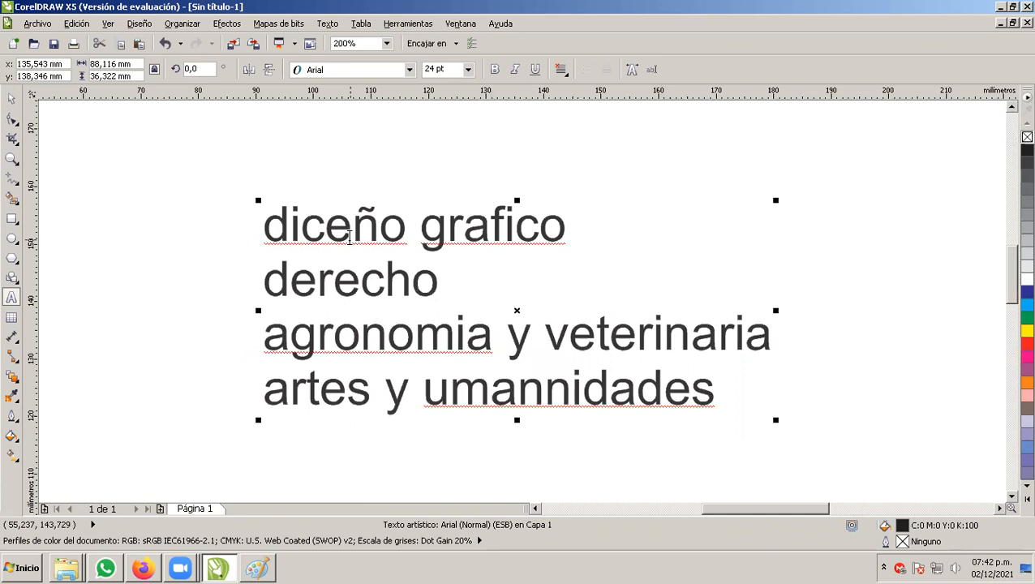
left_click(349, 237)
scroll(350, 237, "up", 1)
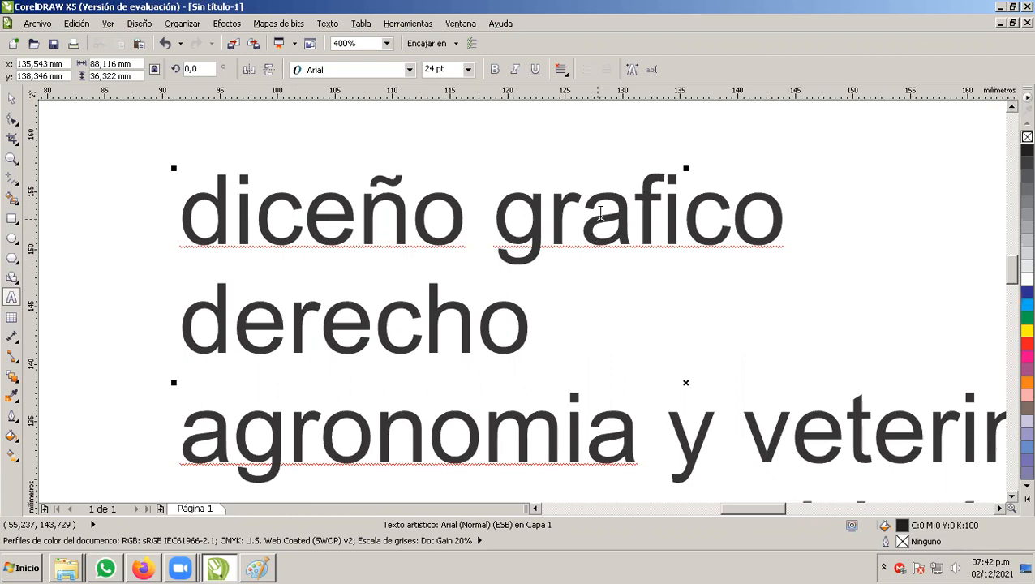
left_click(601, 218)
scroll(716, 478, "right", 2)
scroll(716, 478, "left", 1)
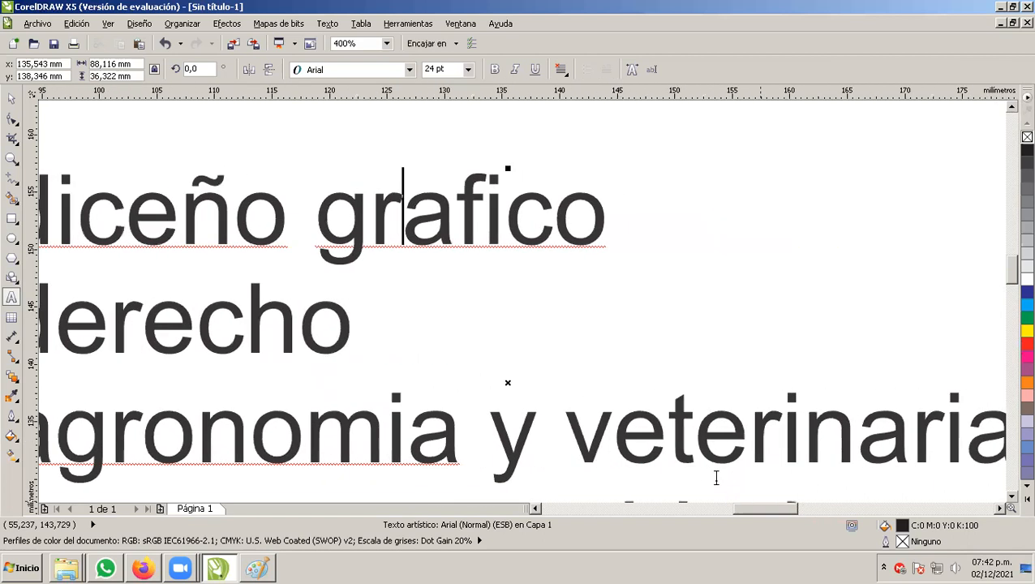
scroll(646, 328, "down", 1)
scroll(492, 453, "up", 1)
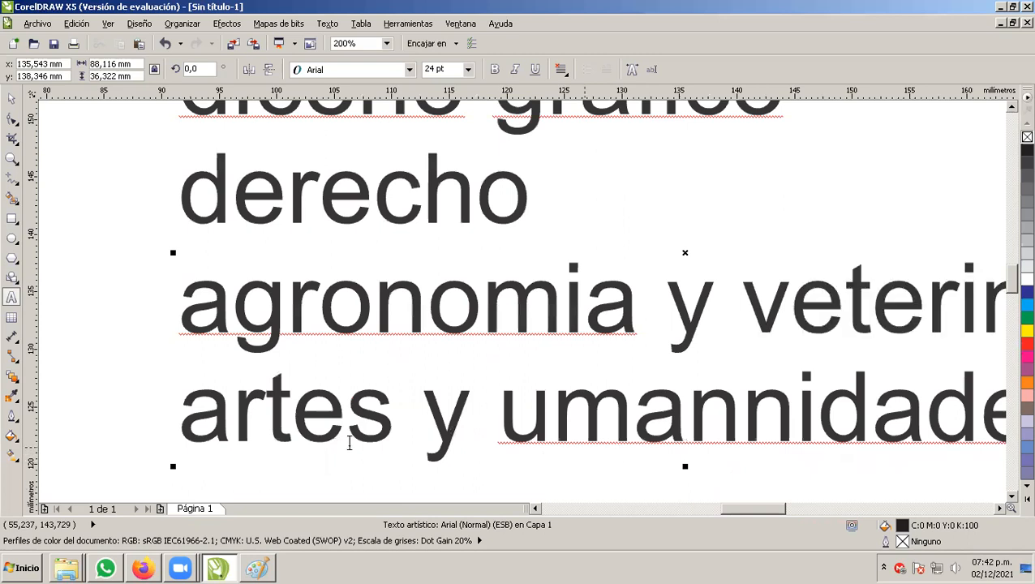
scroll(667, 481, "right", 1)
scroll(666, 482, "right", 1)
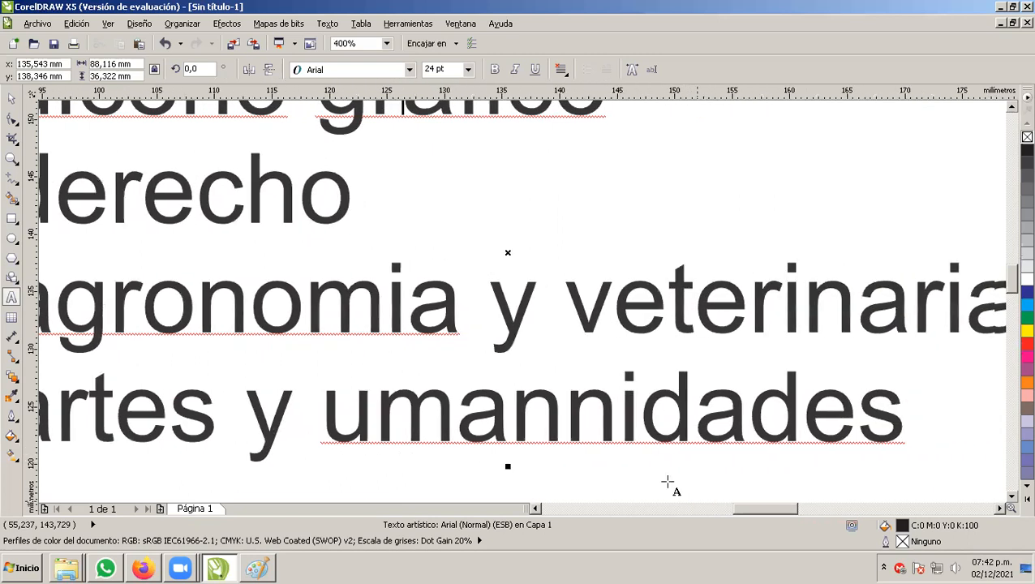
scroll(667, 481, "left", 1)
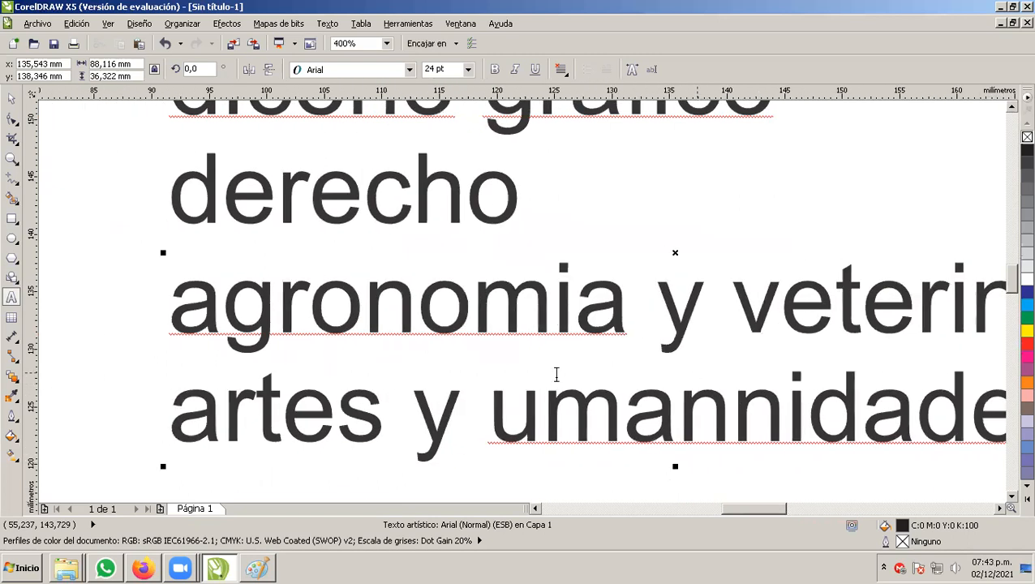
scroll(565, 373, "up", 1)
scroll(565, 373, "down", 1)
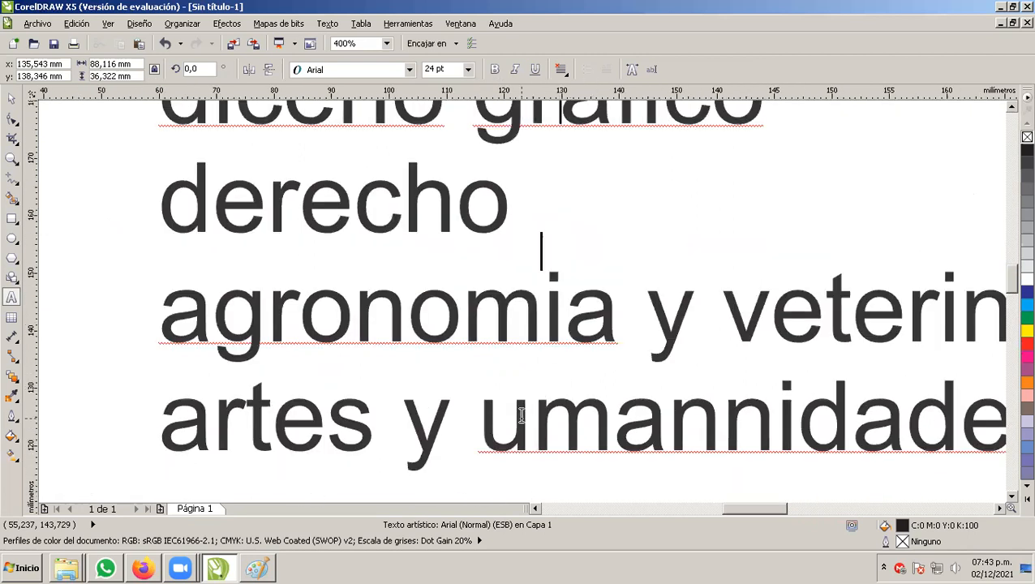
scroll(542, 307, "down", 1)
scroll(542, 307, "up", 1)
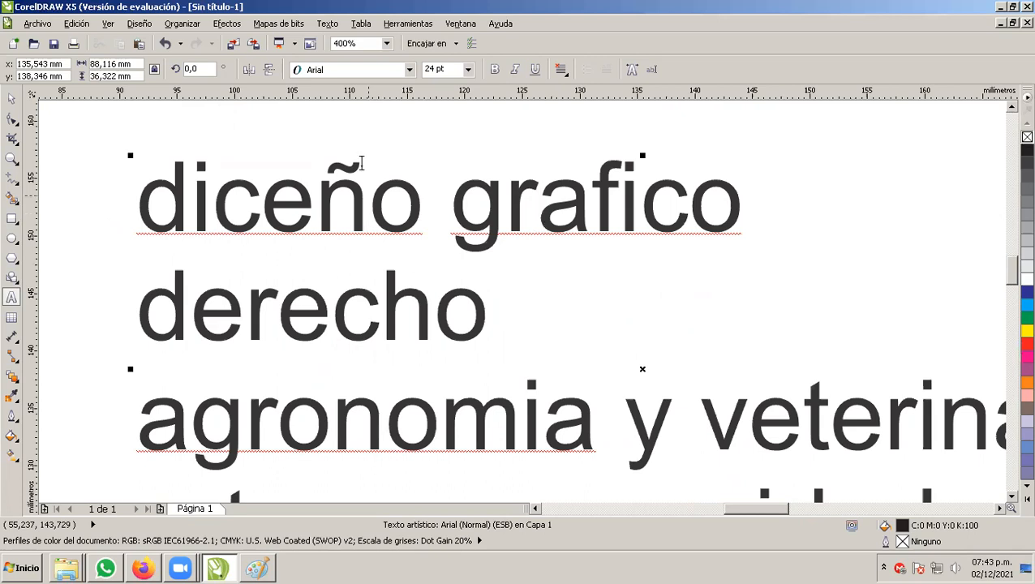
Open the text block in the Editar texto dialog and look through its options, including Corrector ortográfico
left_click(327, 24)
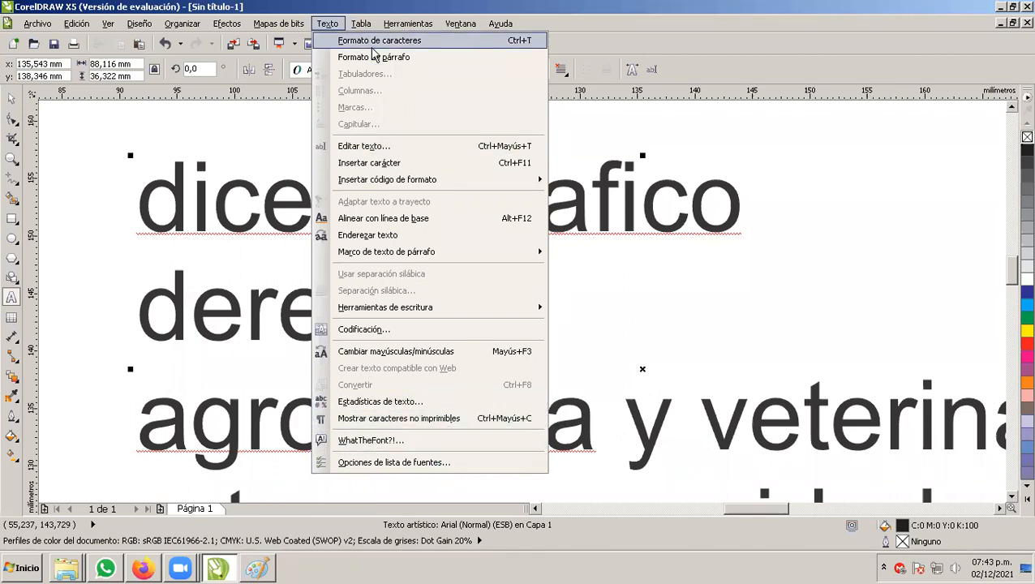
left_click(375, 150)
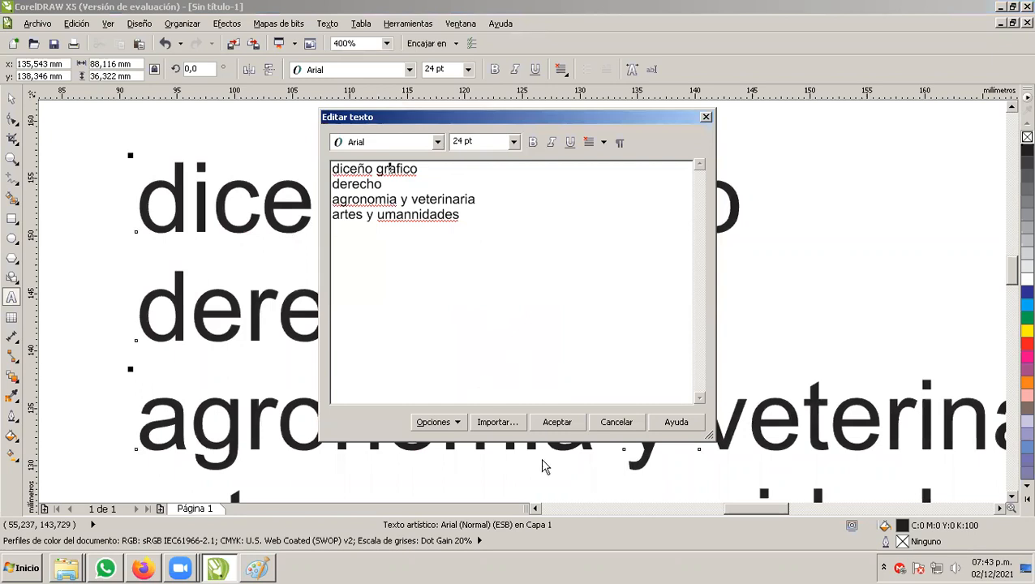
left_click(455, 423)
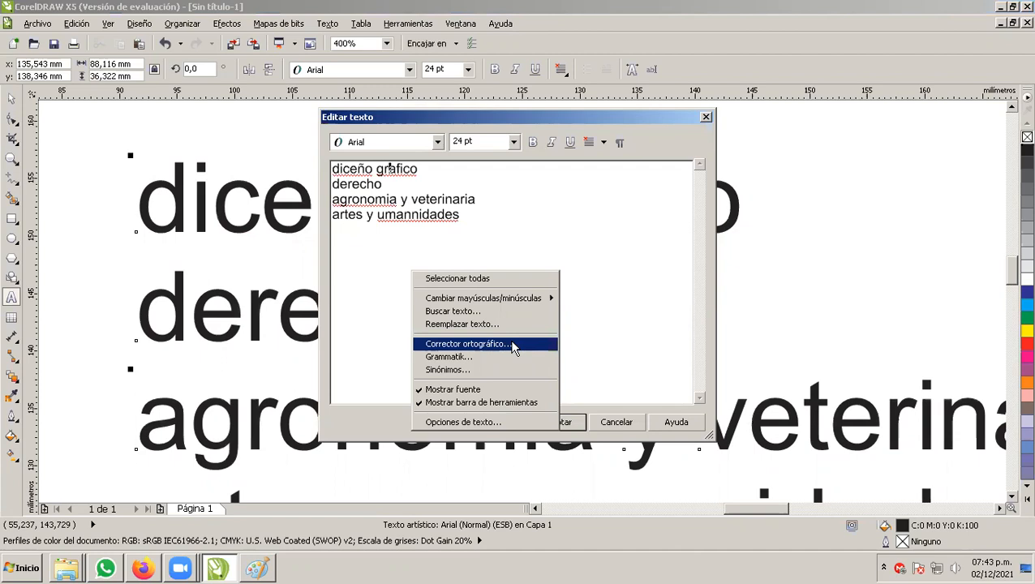
left_click(636, 113)
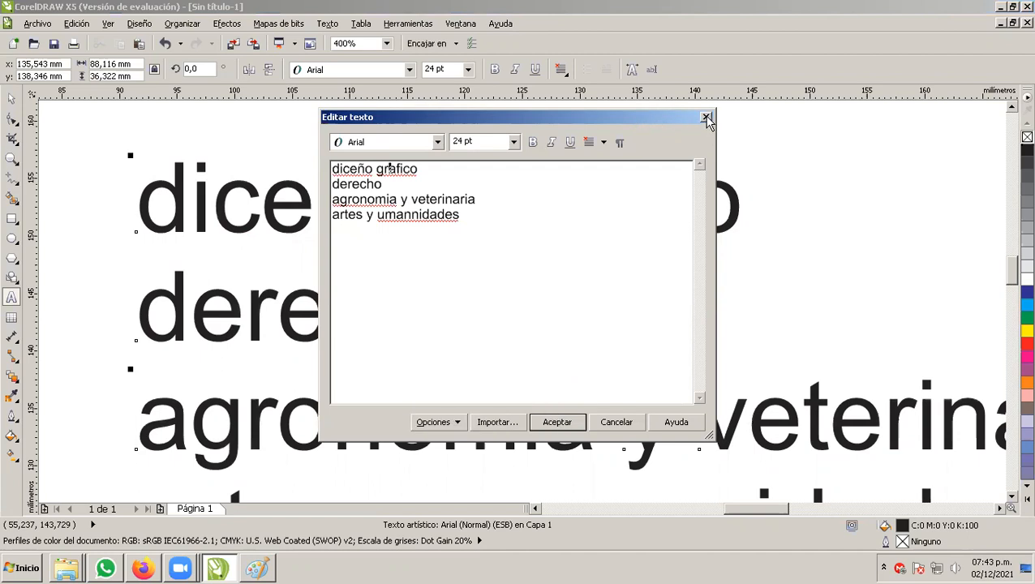
Close the Editar texto dialog and place the text cursor inside the word "diceño" on the page
left_click(705, 117)
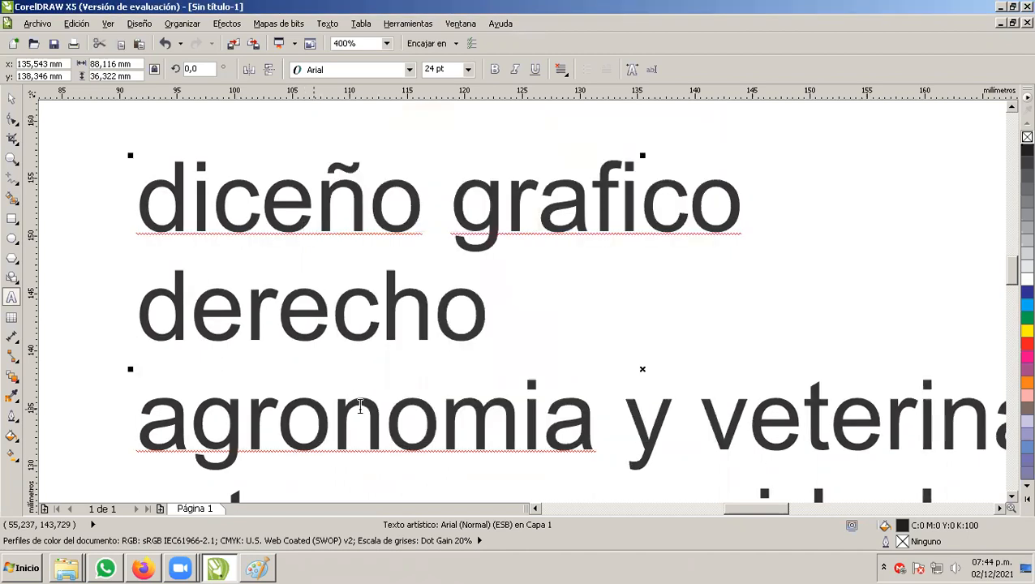
left_click(286, 213)
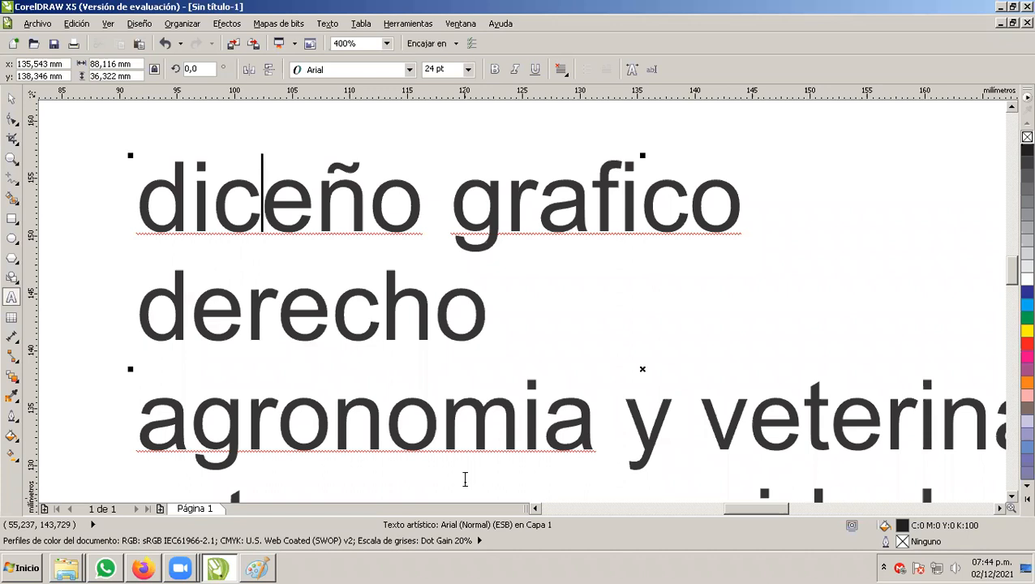
Raise the system volume slightly and return to the drawing
left_click(957, 569)
left_click_drag(956, 454, 955, 436)
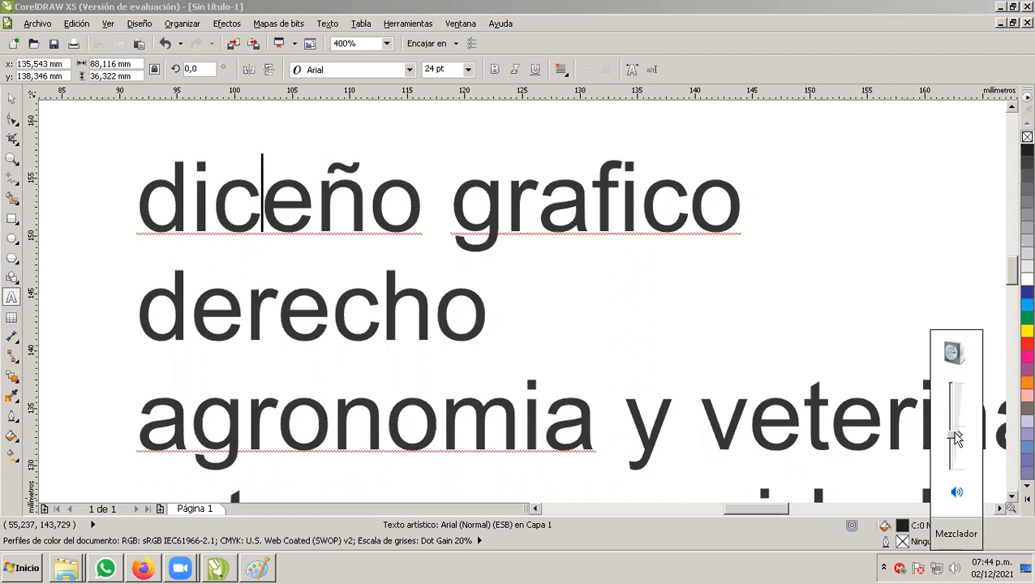
left_click(510, 553)
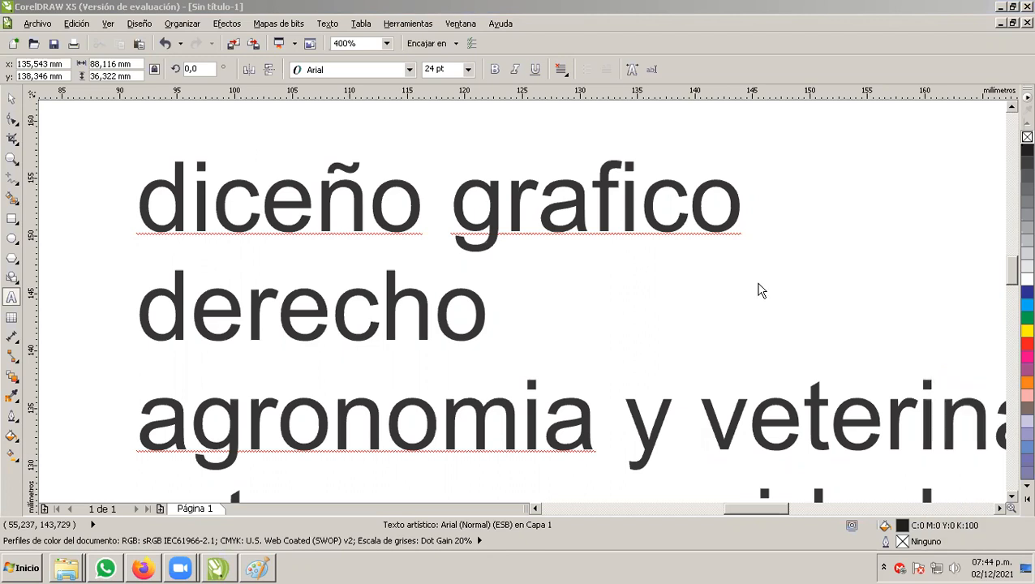
left_click(633, 11)
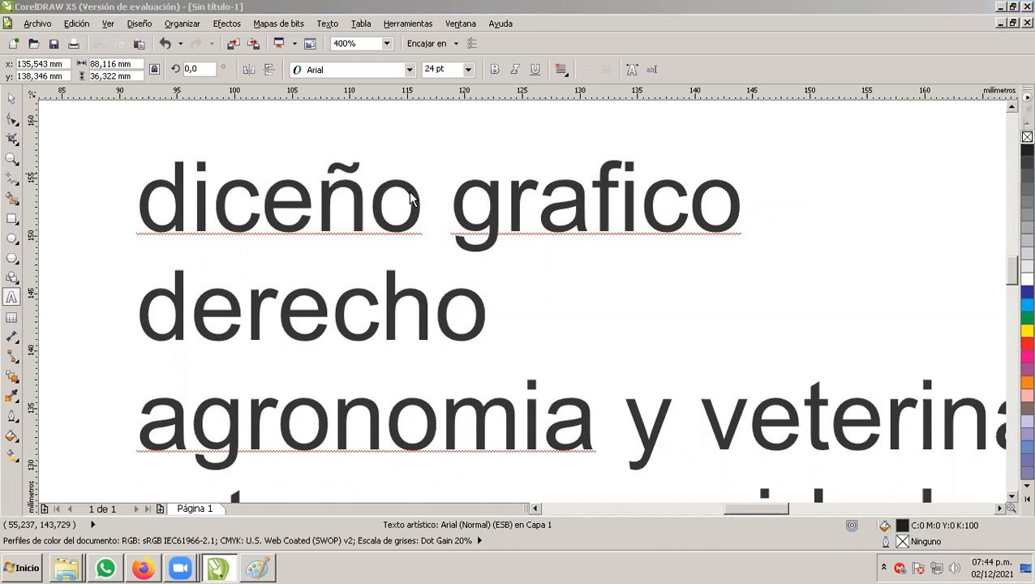
Open the four-line text block in the Editar texto dialog and start the Corrector ortográfico on it
left_click_drag(419, 193, 279, 177)
left_click(348, 194)
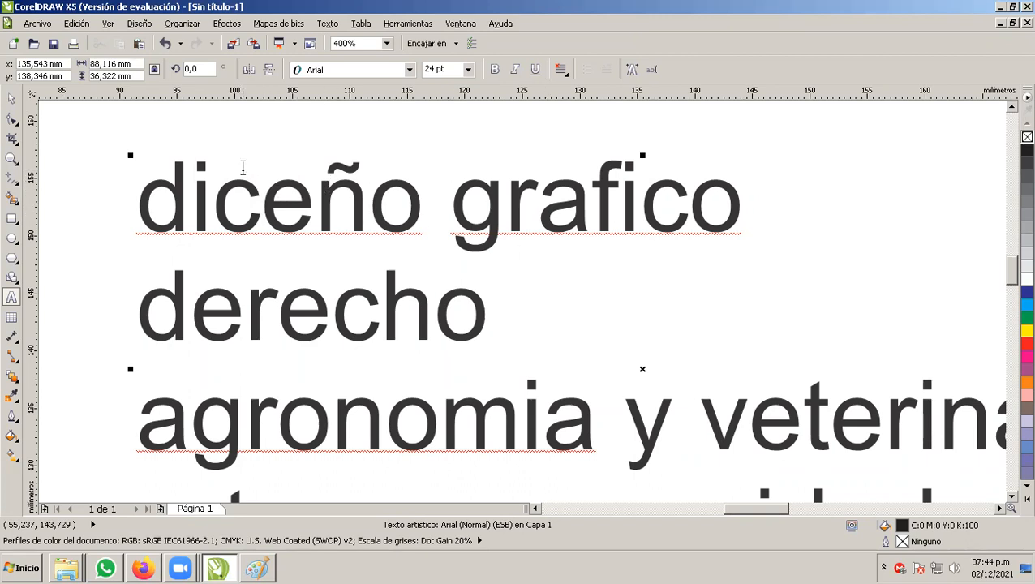
left_click(231, 26)
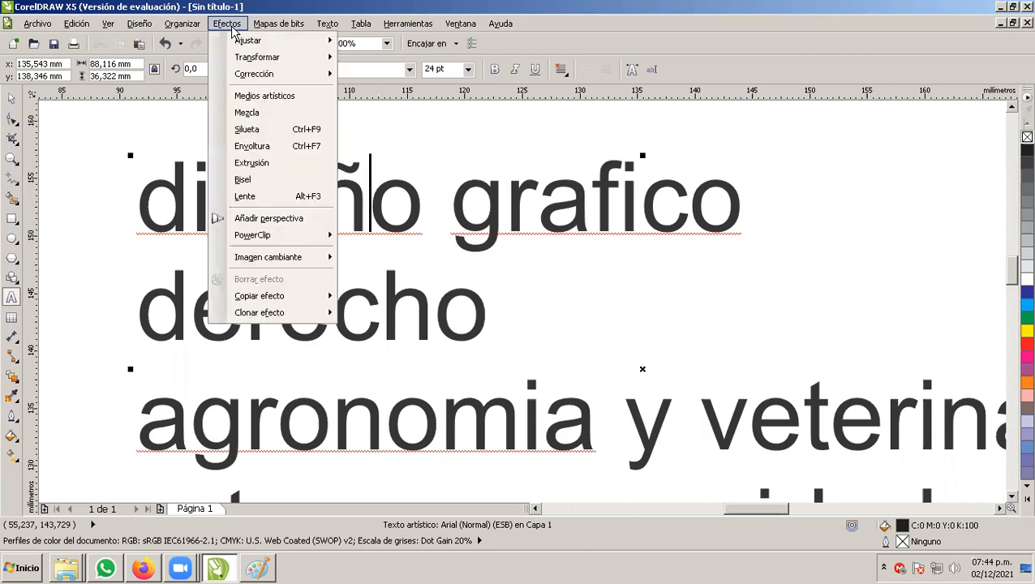
mouse_move(328, 27)
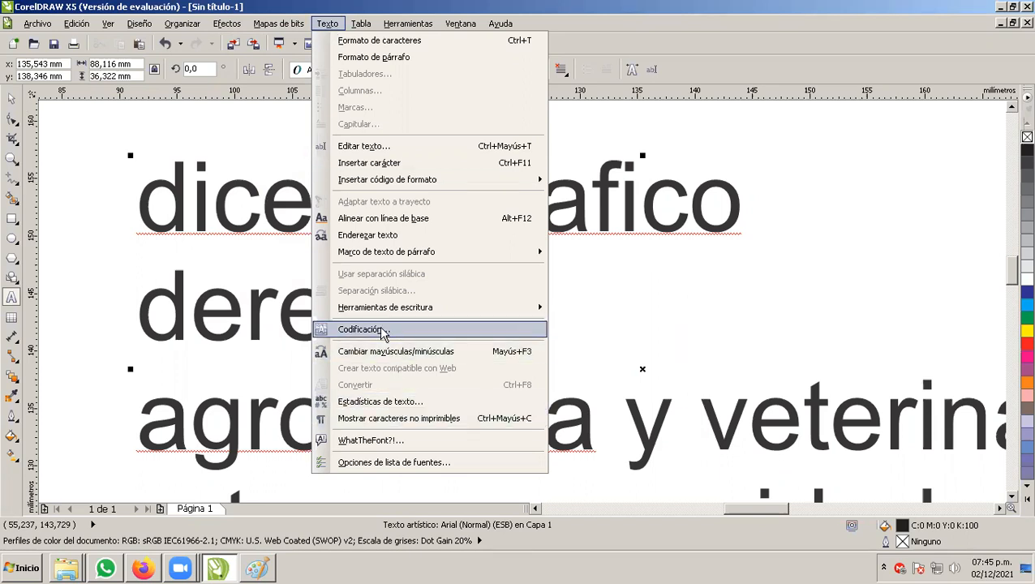
left_click(364, 153)
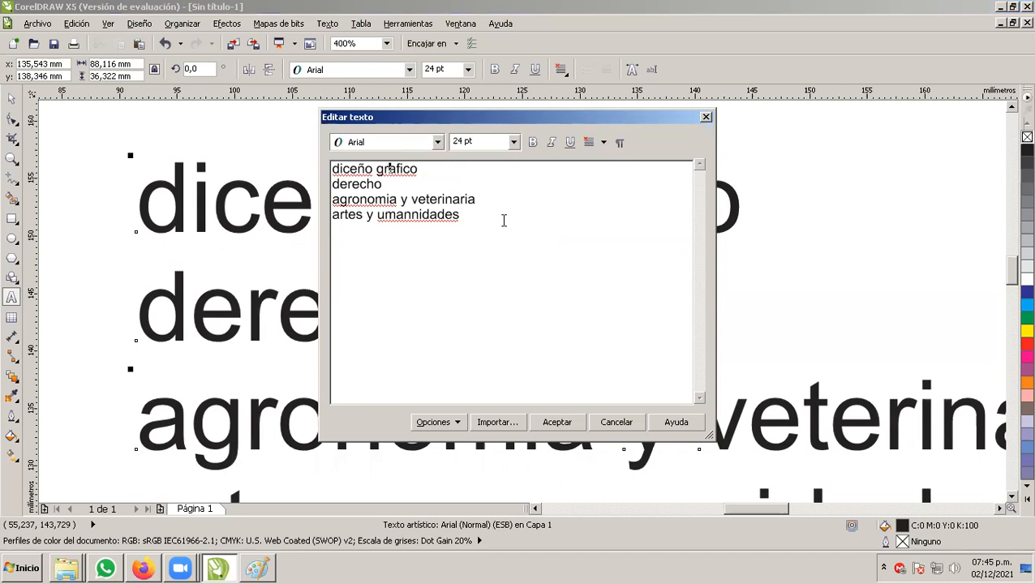
left_click(403, 168)
left_click(464, 427)
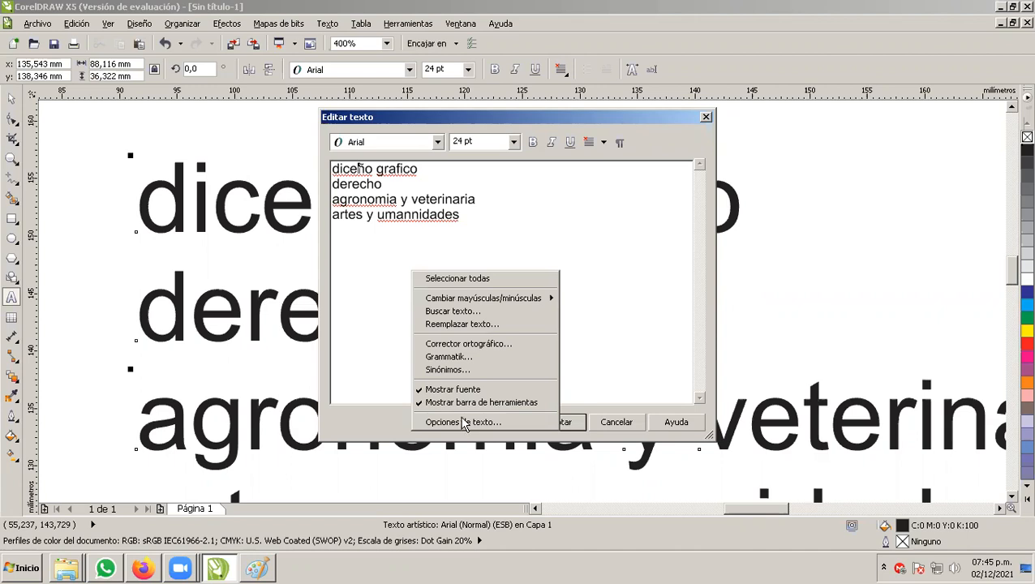
left_click(474, 347)
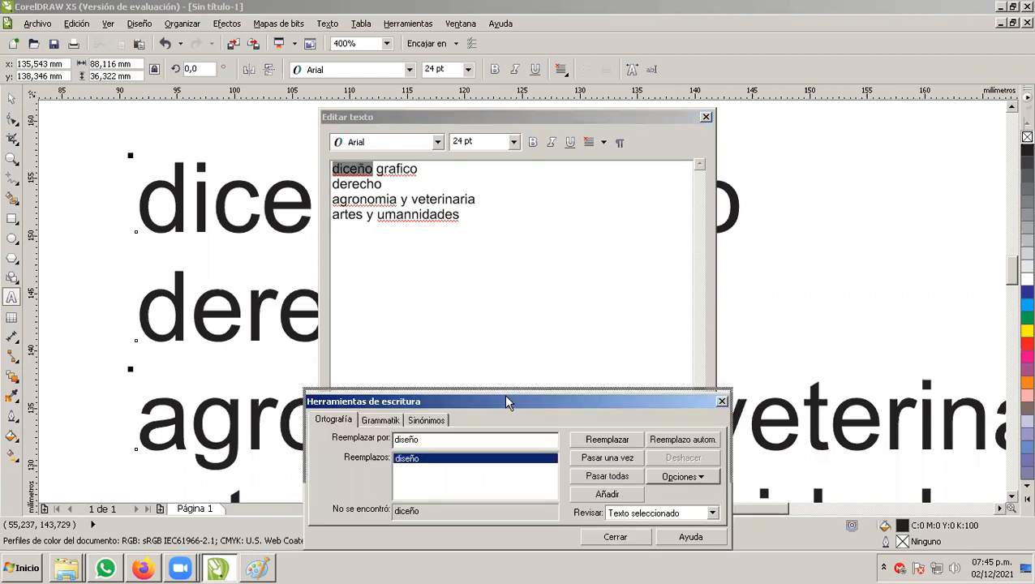
Compare the misspelled word "diceño" with the suggested spelling and replace it with "diseño"
left_click_drag(503, 397, 474, 273)
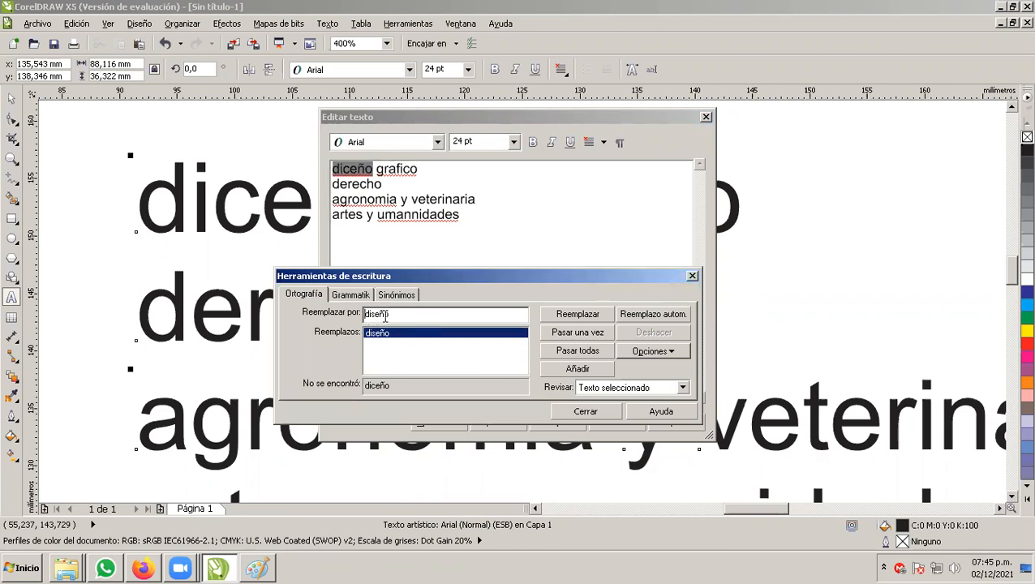
left_click_drag(388, 314, 360, 313)
left_click(377, 387)
left_click_drag(393, 387, 359, 388)
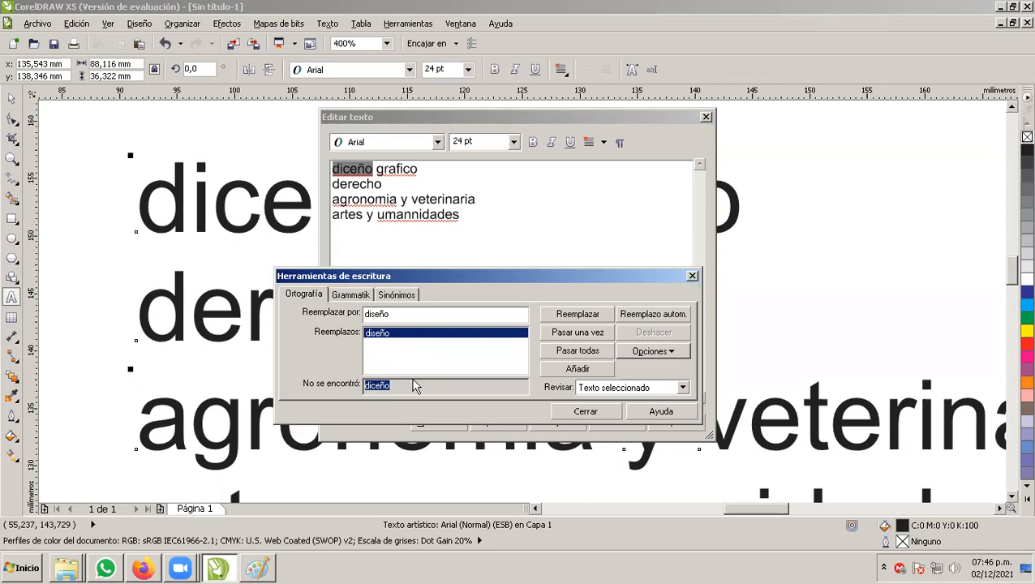
left_click(568, 314)
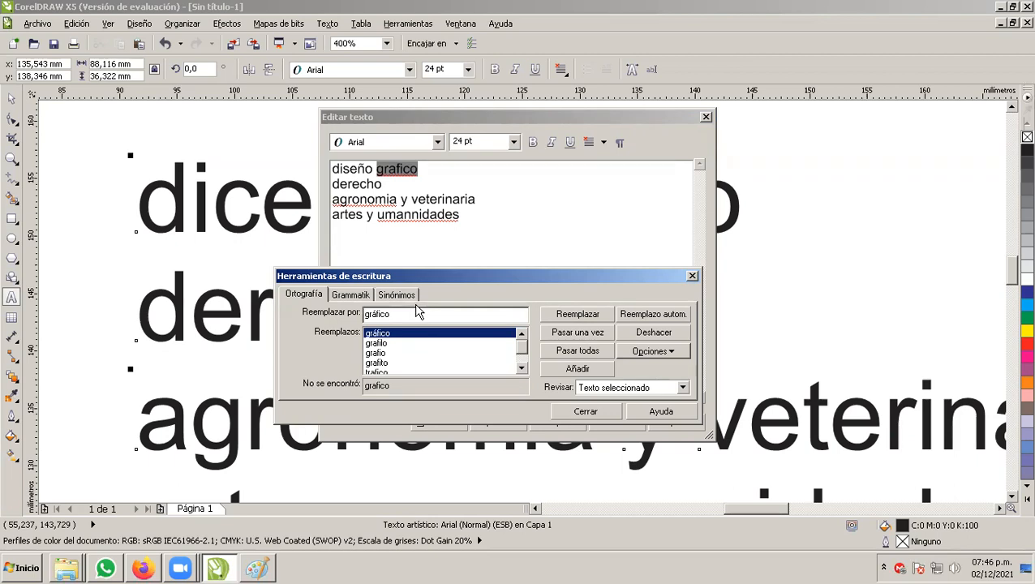
Go through the suggested replacements for "grafico" and replace the word with "gráfico"
left_click(378, 343)
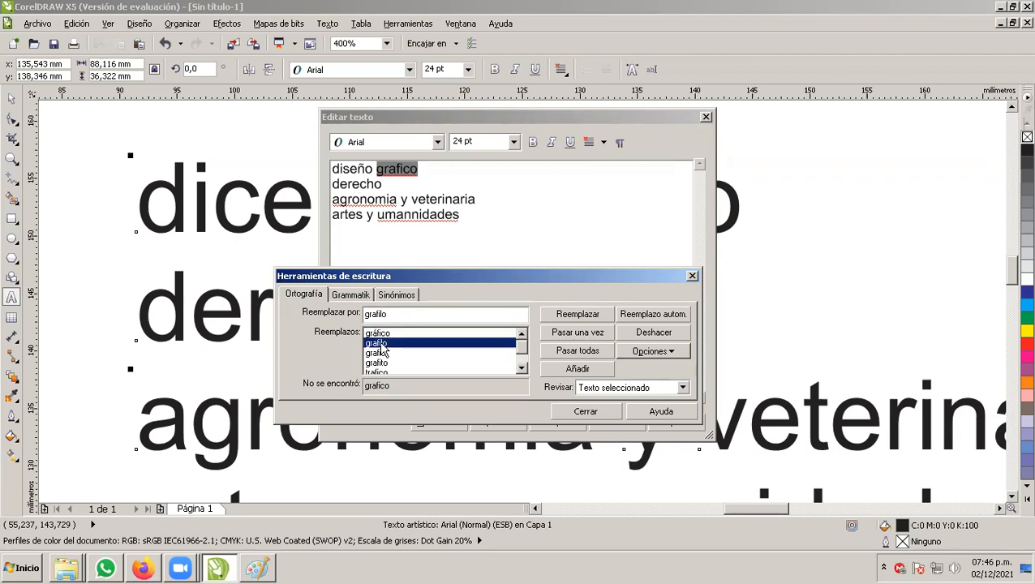
key("Up")
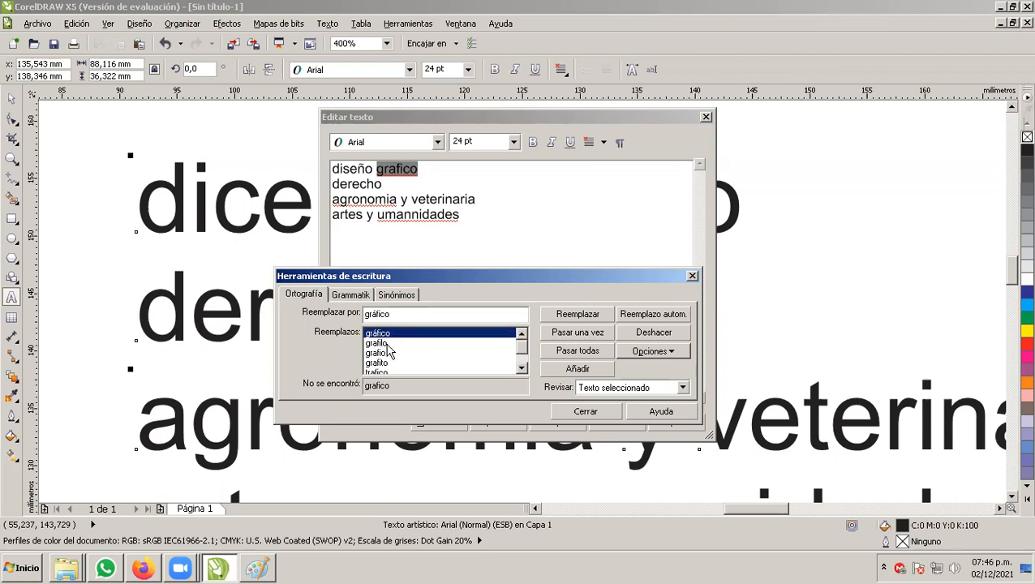
left_click(380, 344)
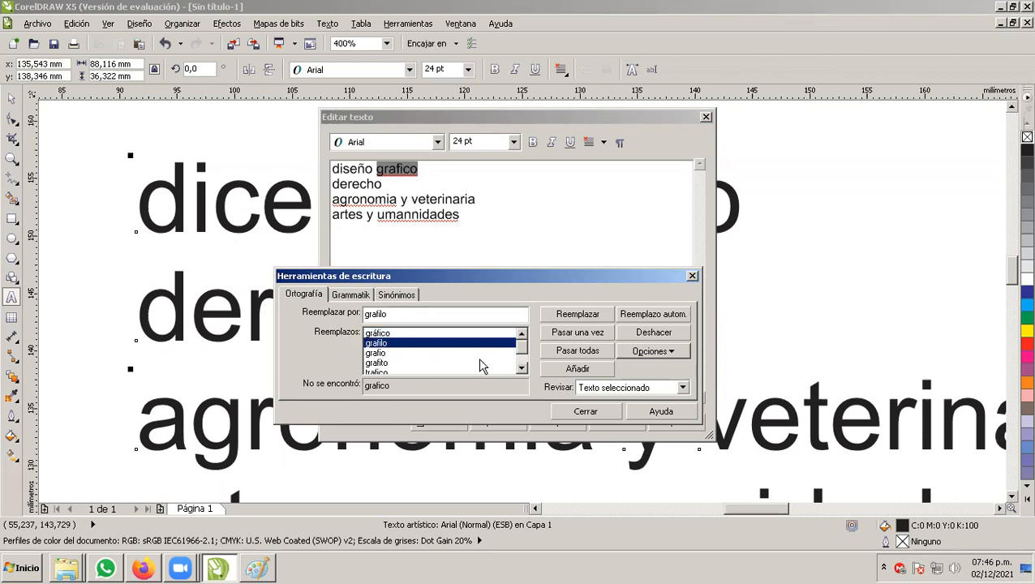
left_click(520, 359)
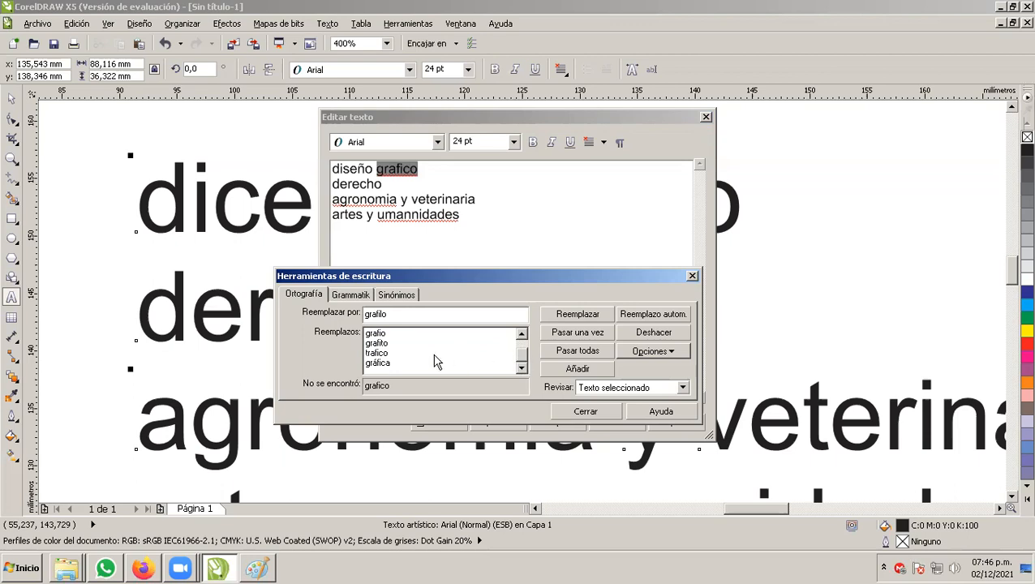
left_click(378, 346)
left_click(382, 358)
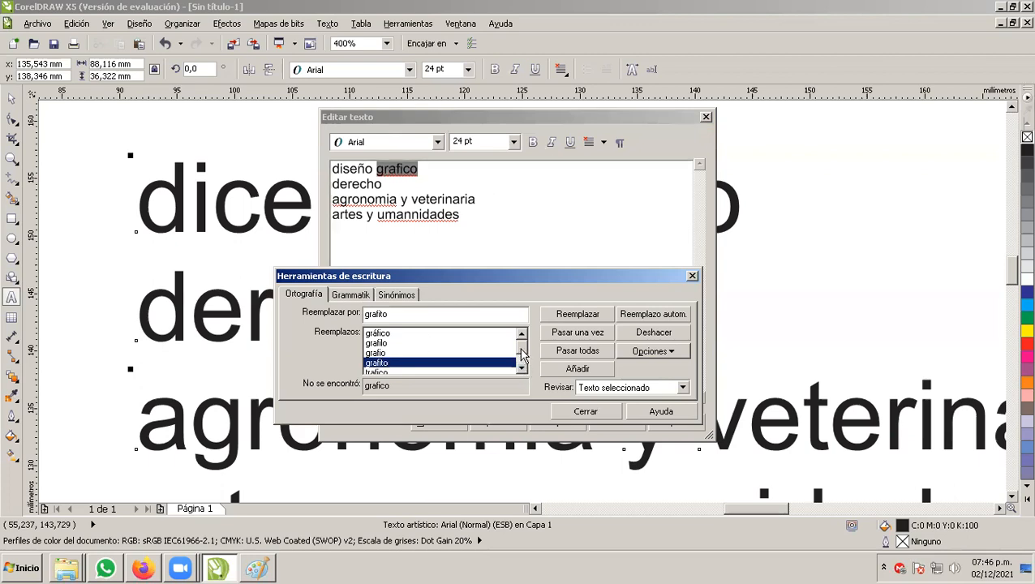
left_click(377, 333)
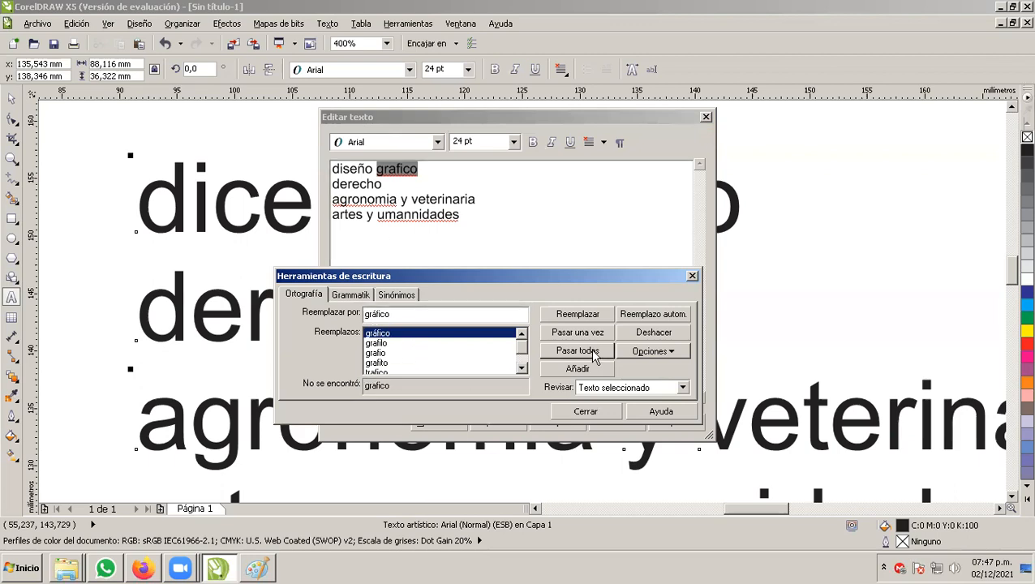
left_click(574, 314)
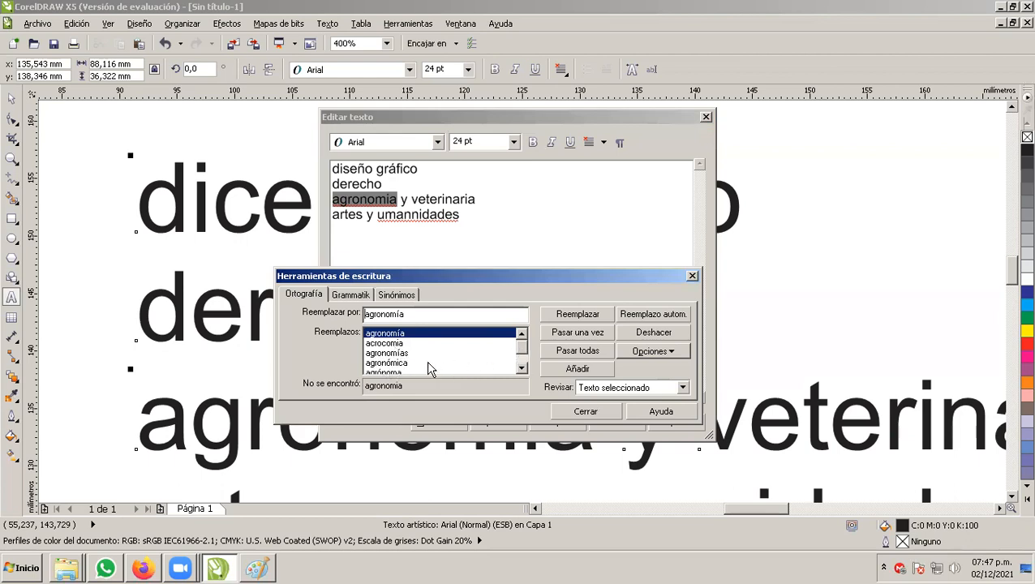
Review the suggestions for "agronomia" and replace the word with "agronomía"
left_click(521, 367)
left_click(522, 368)
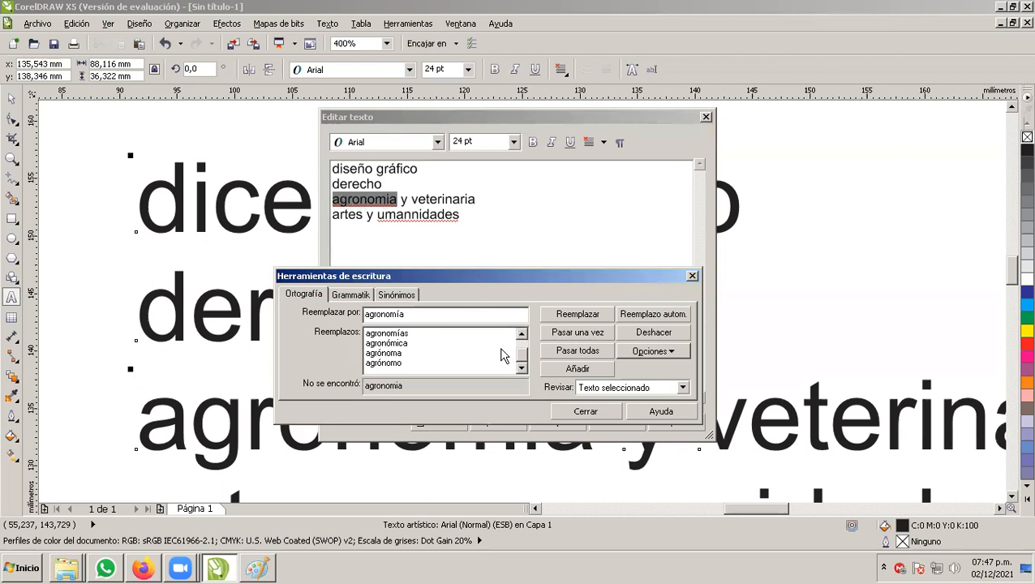
scroll(522, 349, "up", 2)
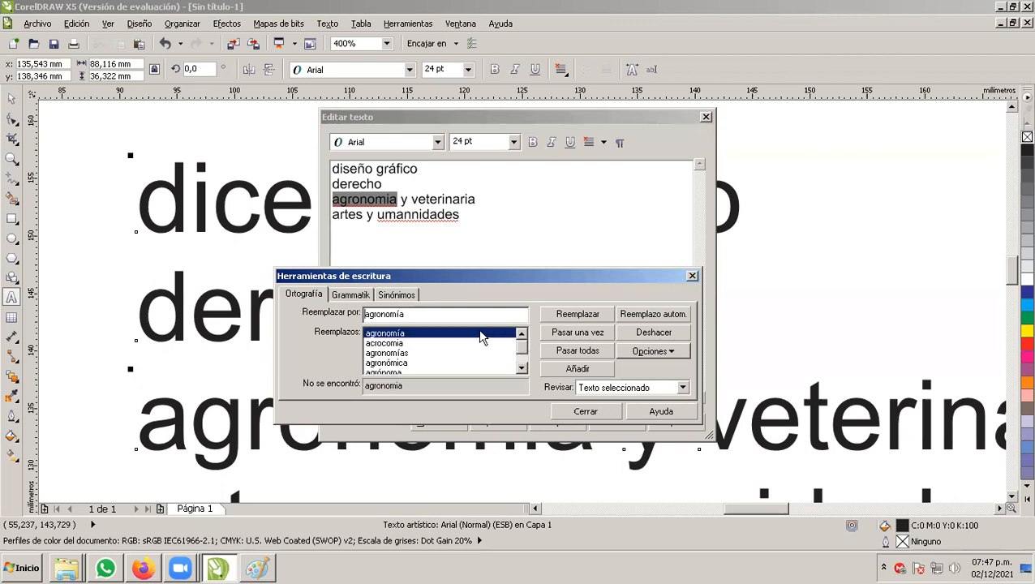
left_click(399, 343)
left_click(396, 333)
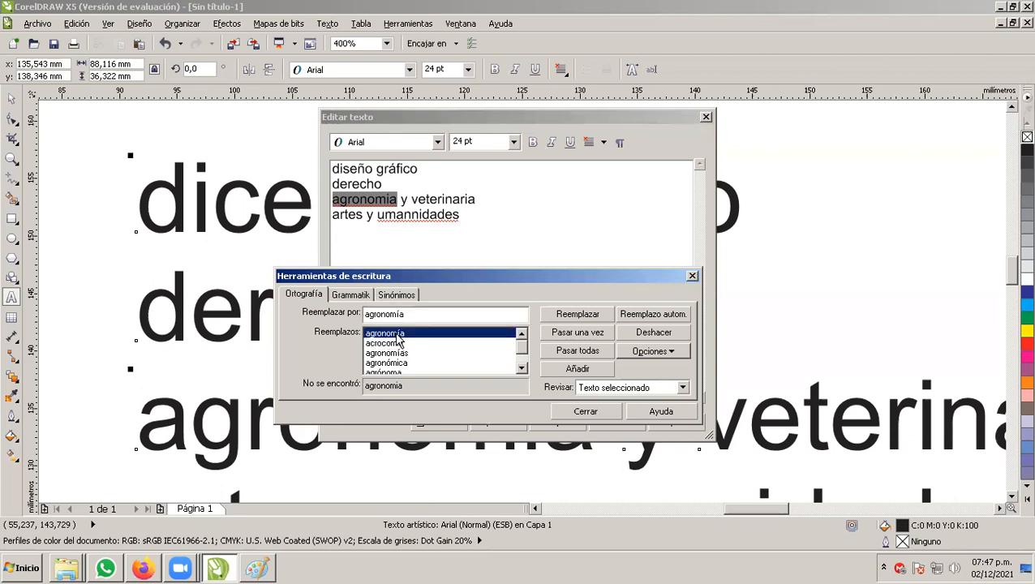
left_click(568, 322)
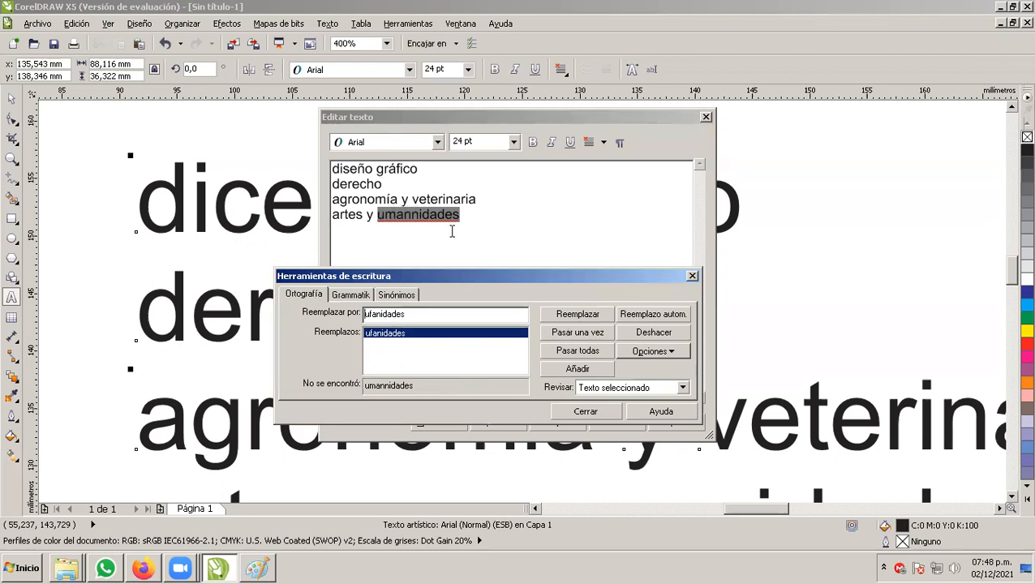
Close the spelling checker and remove the extra "n" from "umannidades" in the last line so it reads "umanidades"
left_click(691, 278)
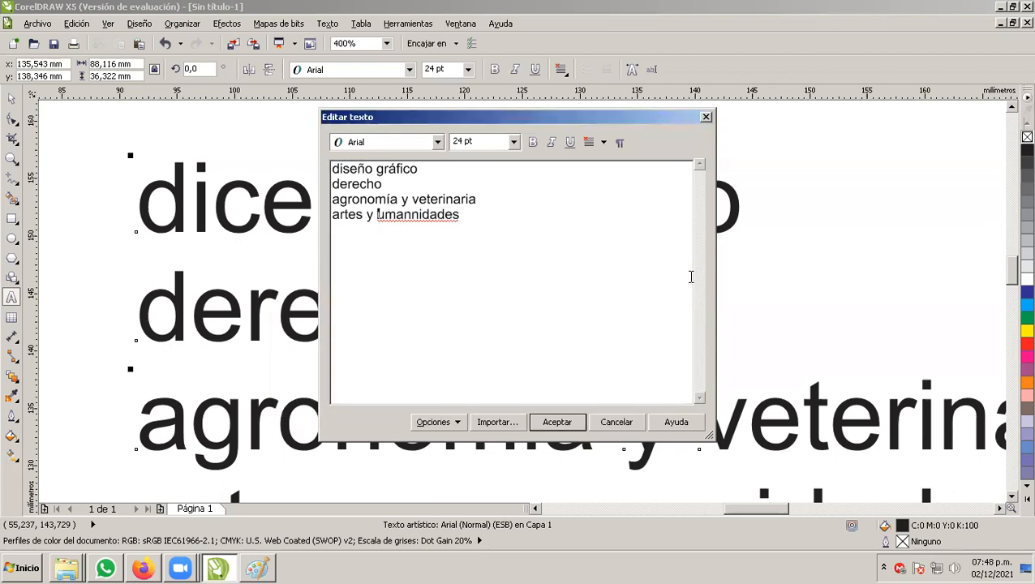
left_click(413, 214)
key("BackSpace")
Run the Corrector ortográfico again and replace "umanidades" with the suggestion "humanidades"
left_click(438, 422)
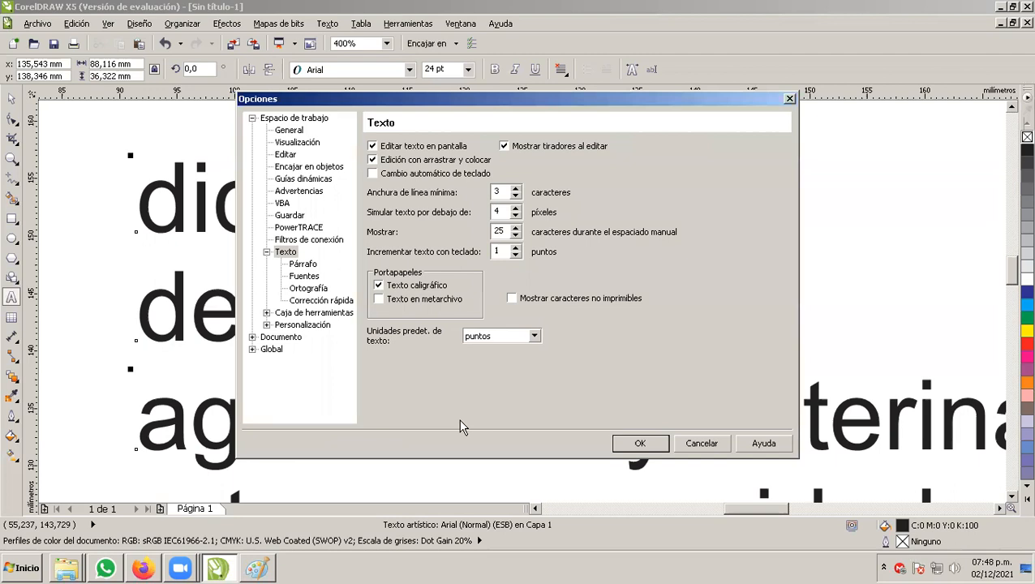
left_click(701, 443)
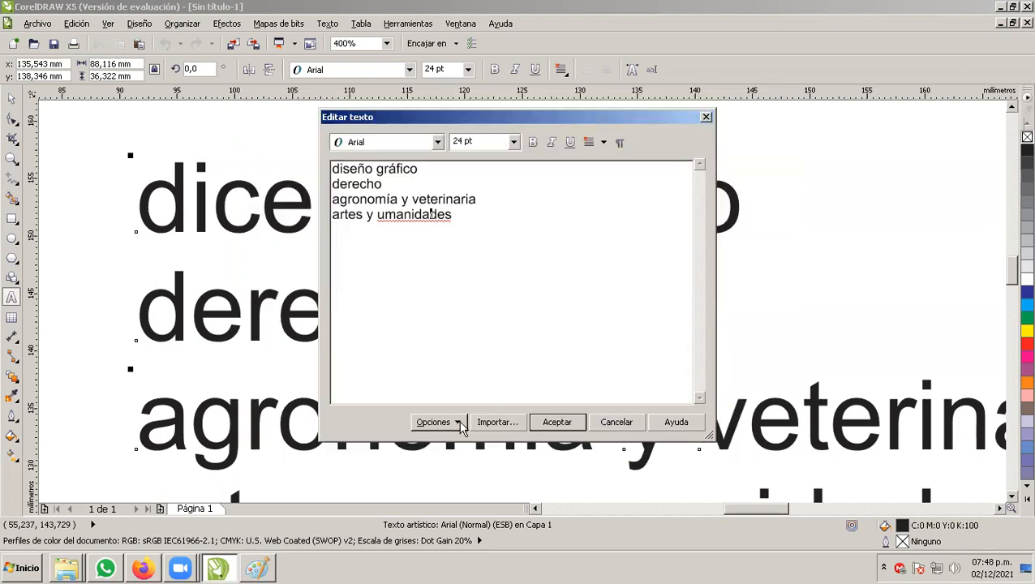
left_click(451, 422)
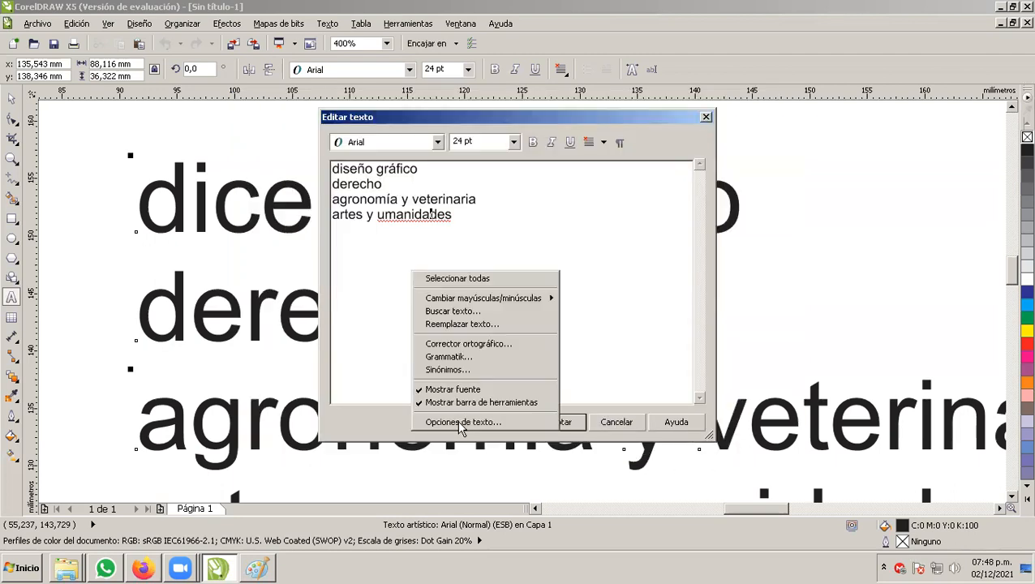
left_click(456, 344)
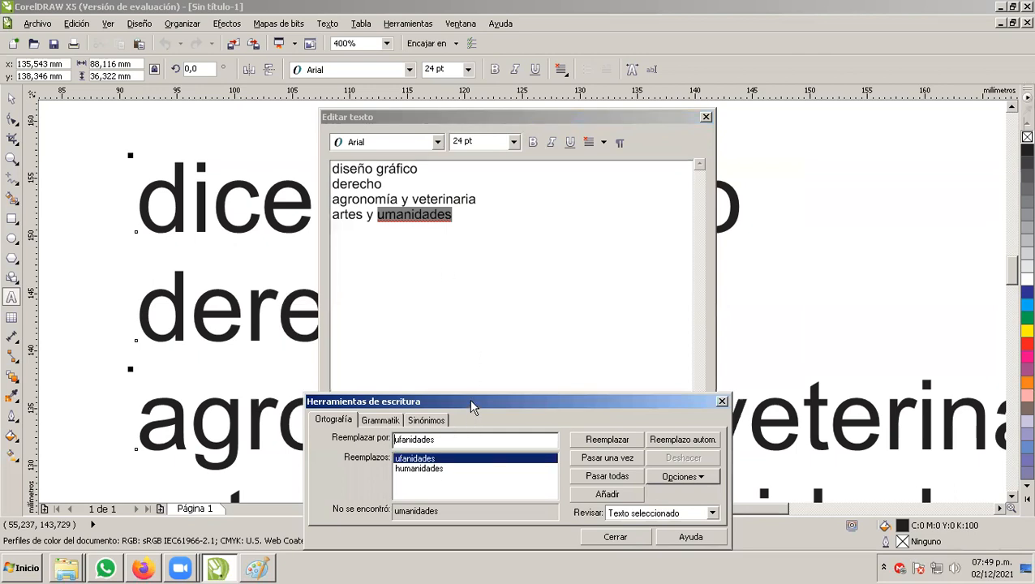
left_click_drag(469, 401, 461, 317)
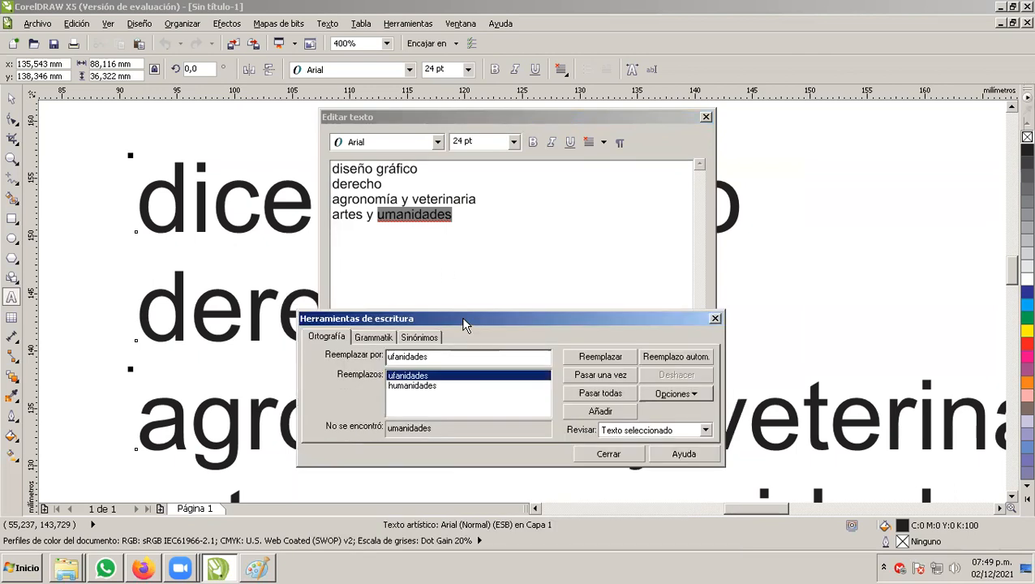
left_click(419, 387)
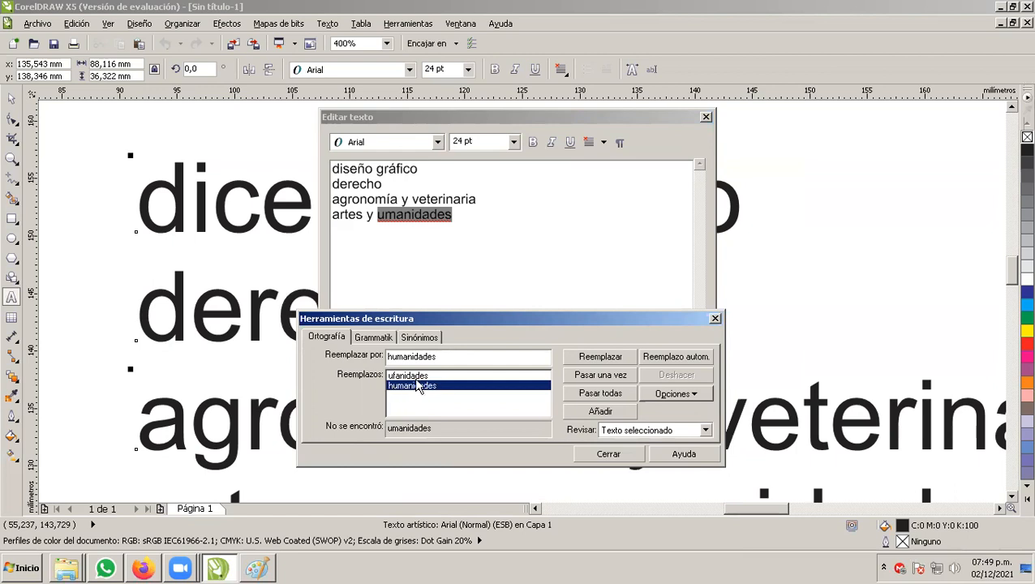
left_click(410, 376)
left_click(409, 386)
left_click(583, 358)
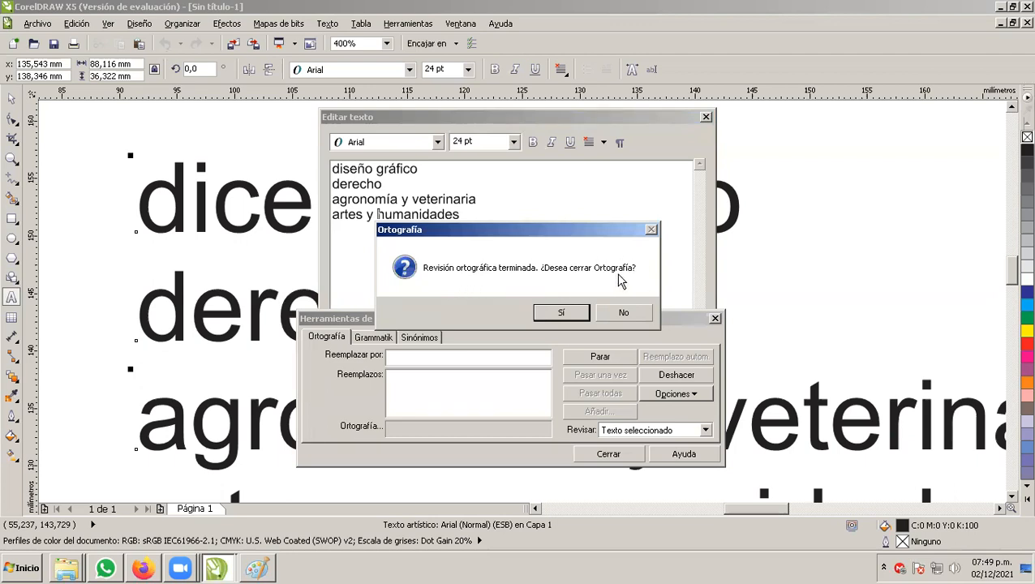
Close the finished spelling check and accept the corrected text into the drawing, placing the cursor after "derecho"
left_click(561, 313)
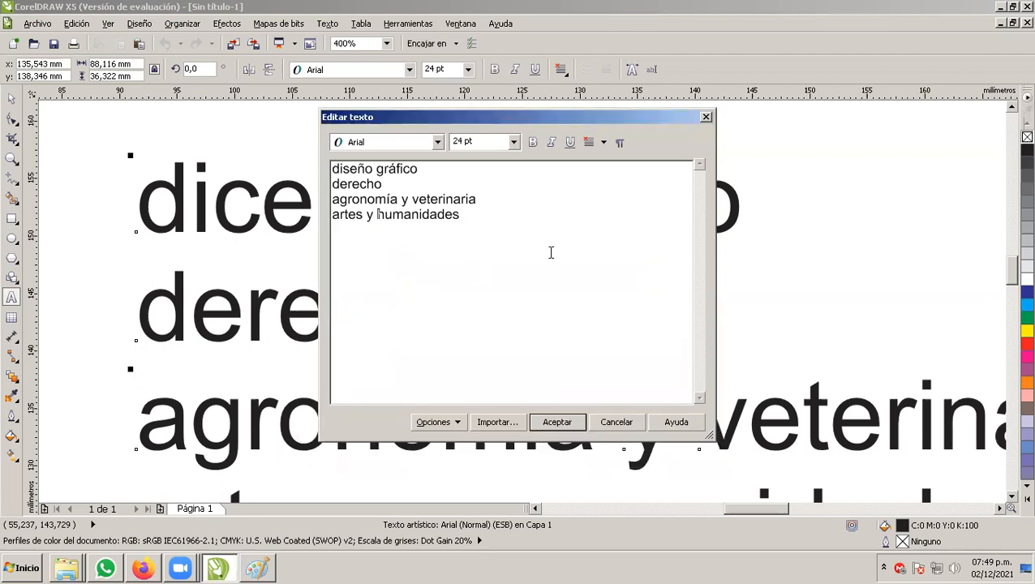
left_click(560, 423)
left_click(490, 327)
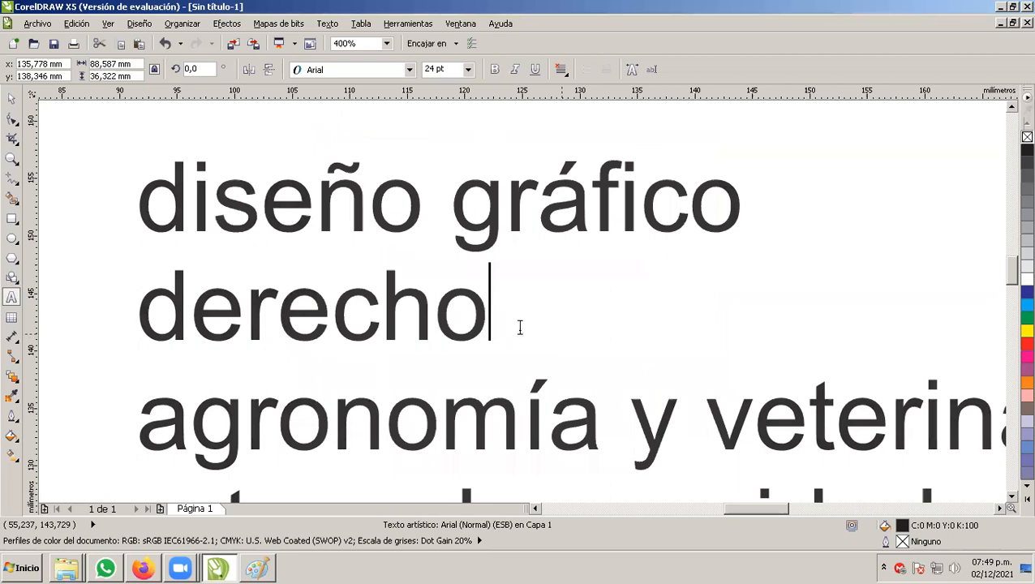
Undo the spelling corrections in the text and delete the extra "n" from "umannidades" so it reads "umanidades"
scroll(442, 297, "down", 1)
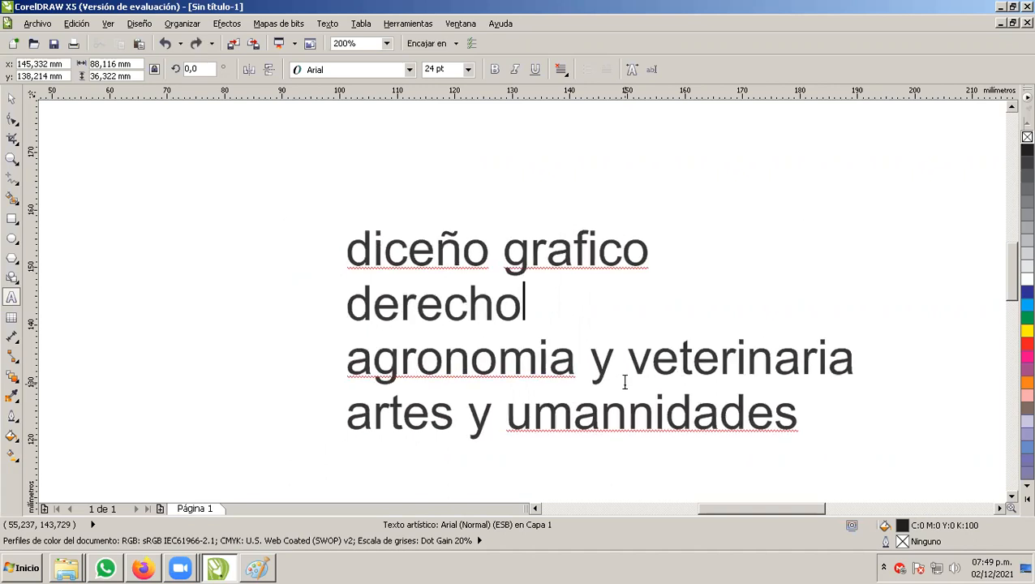
left_click(653, 409)
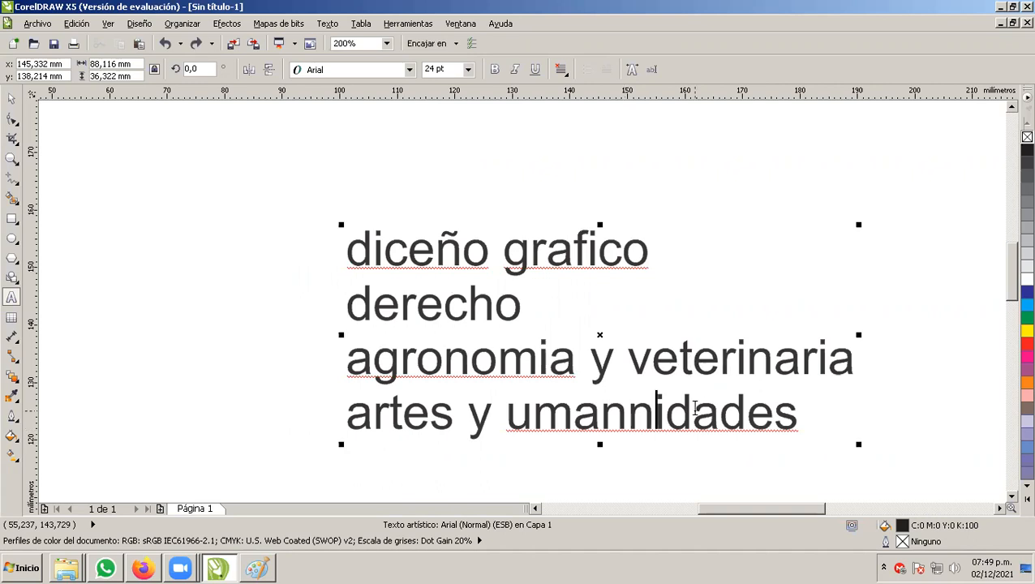
key("BackSpace")
Run the Corrector ortográfico on the misspelled word "diceño" and move its window so that the word stays in view
left_click(409, 245)
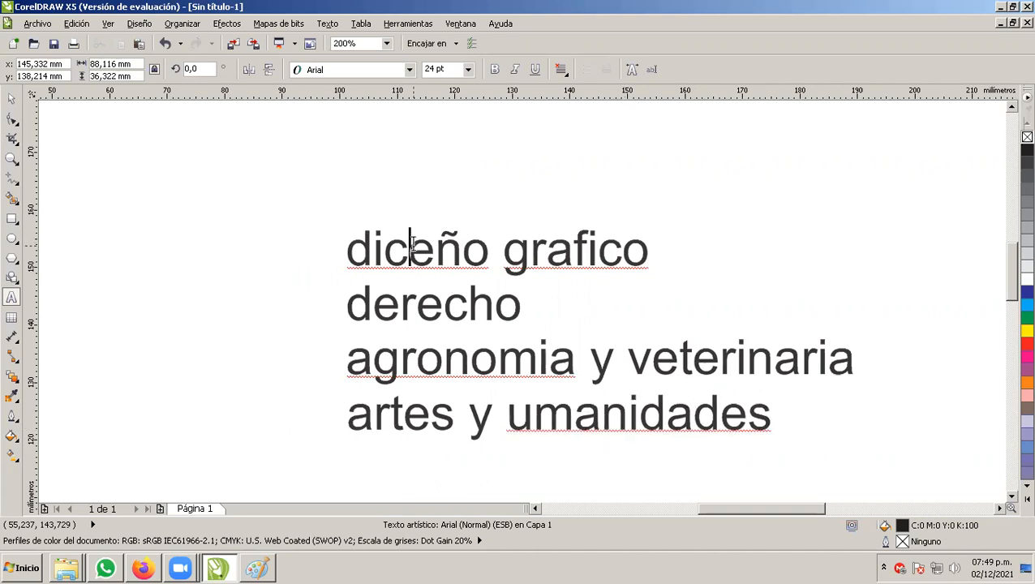
left_click(13, 103)
left_click(430, 253)
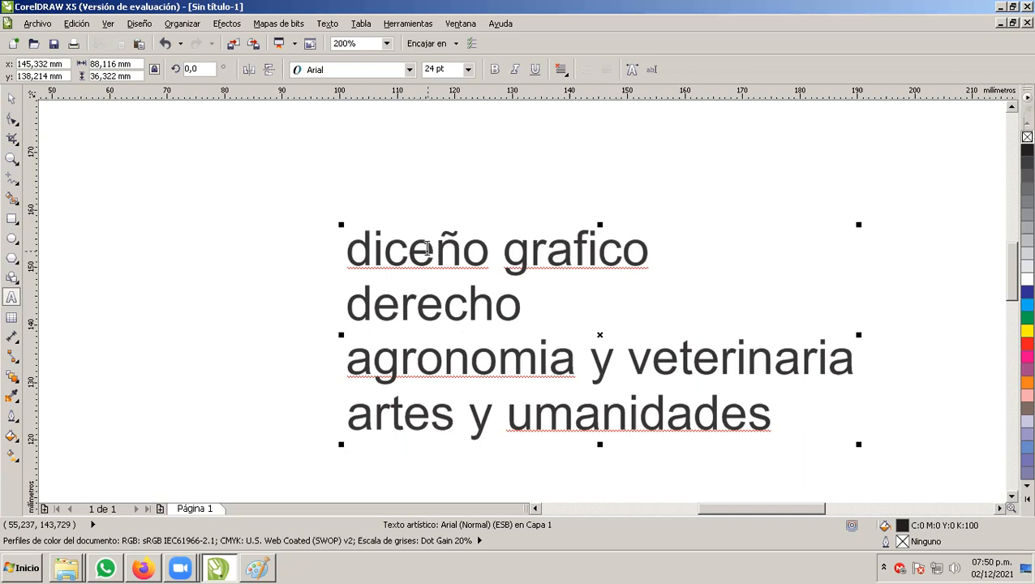
right_click(430, 250)
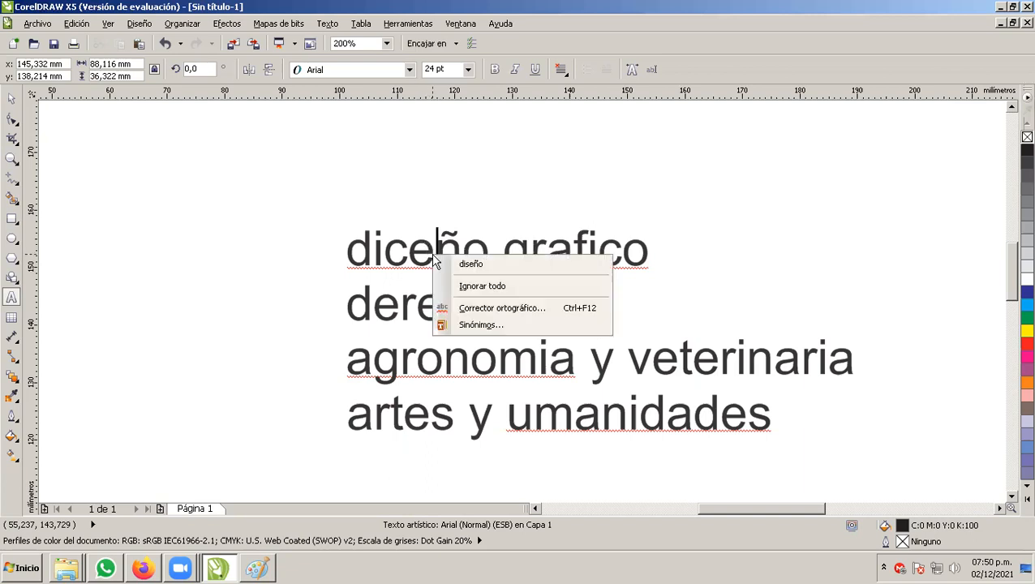
right_click(432, 250)
right_click(432, 251)
right_click(432, 251)
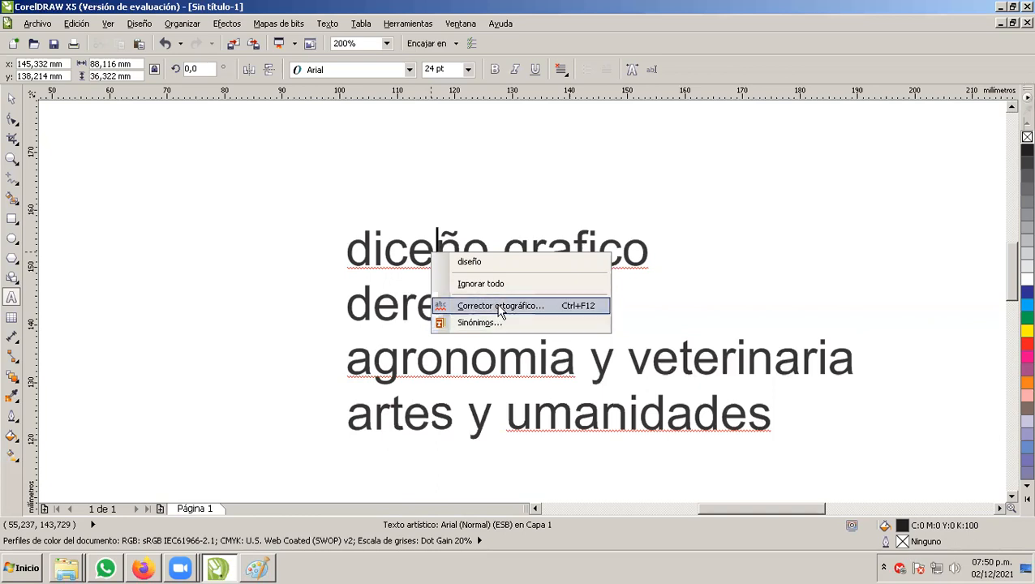
left_click(500, 313)
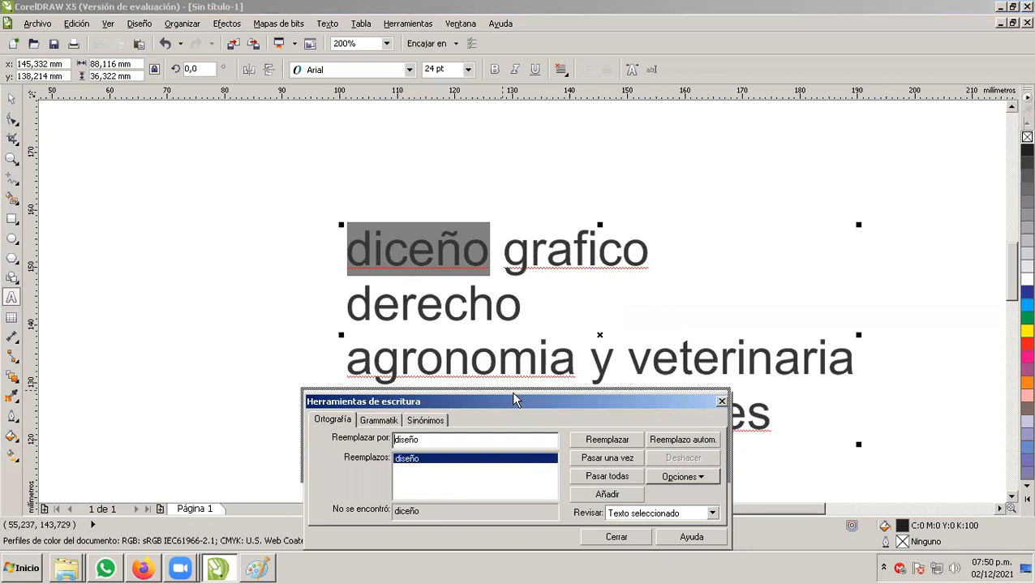
left_click_drag(513, 399, 465, 315)
left_click(425, 375)
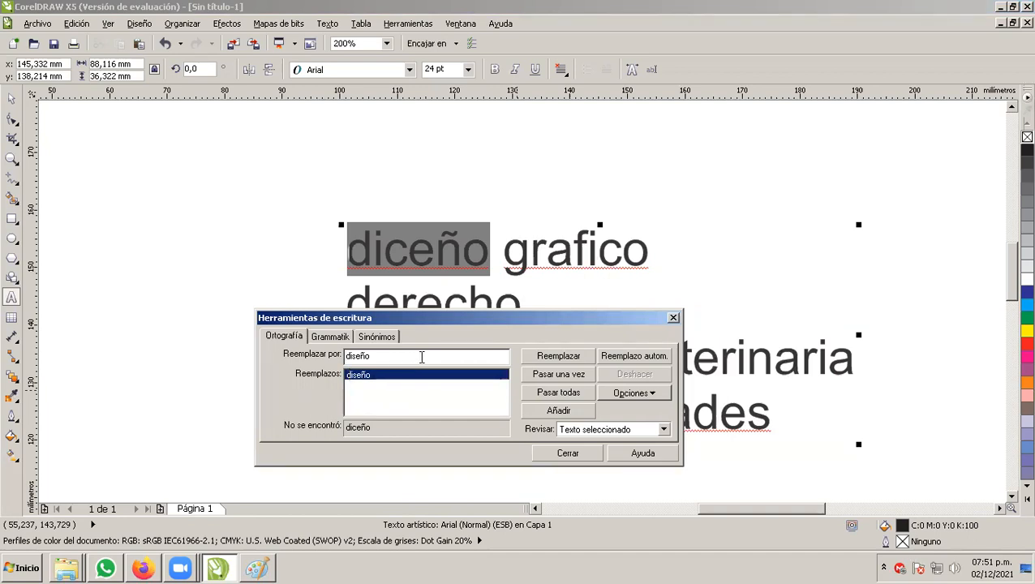
Review the Grammatik suggestions for "diceño" and replace the word with "Diseño"
left_click(335, 336)
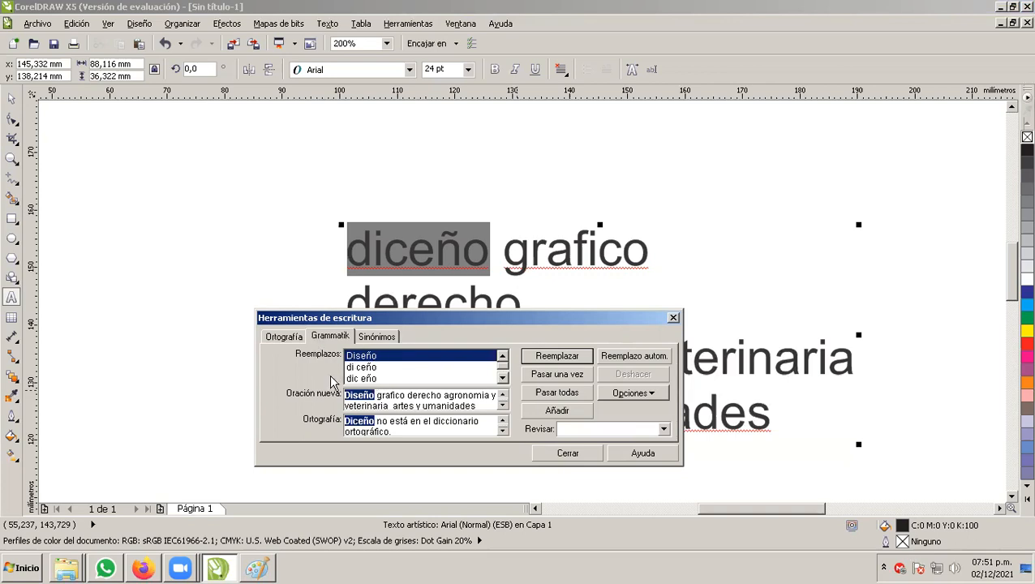
left_click(285, 337)
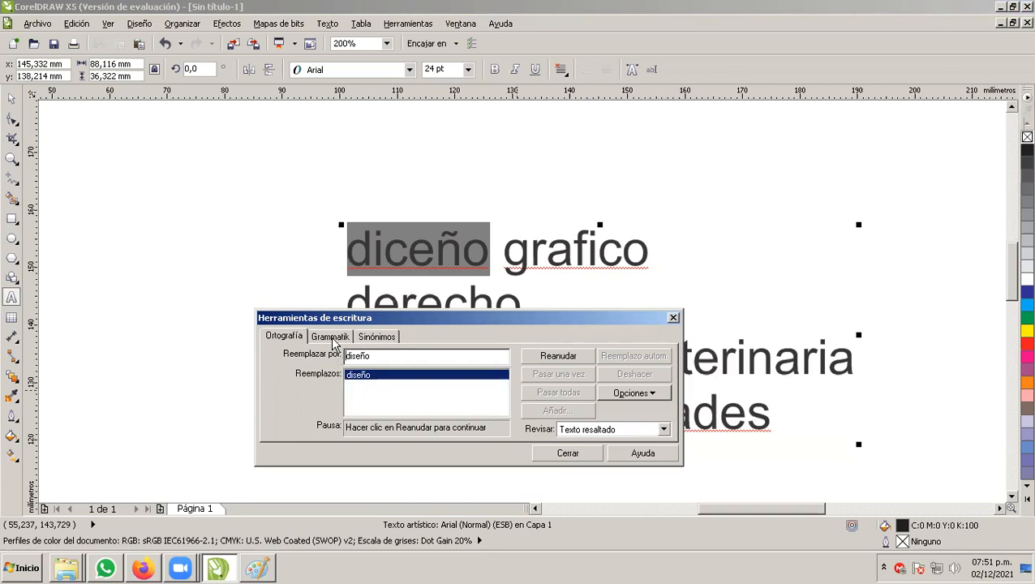
left_click(330, 336)
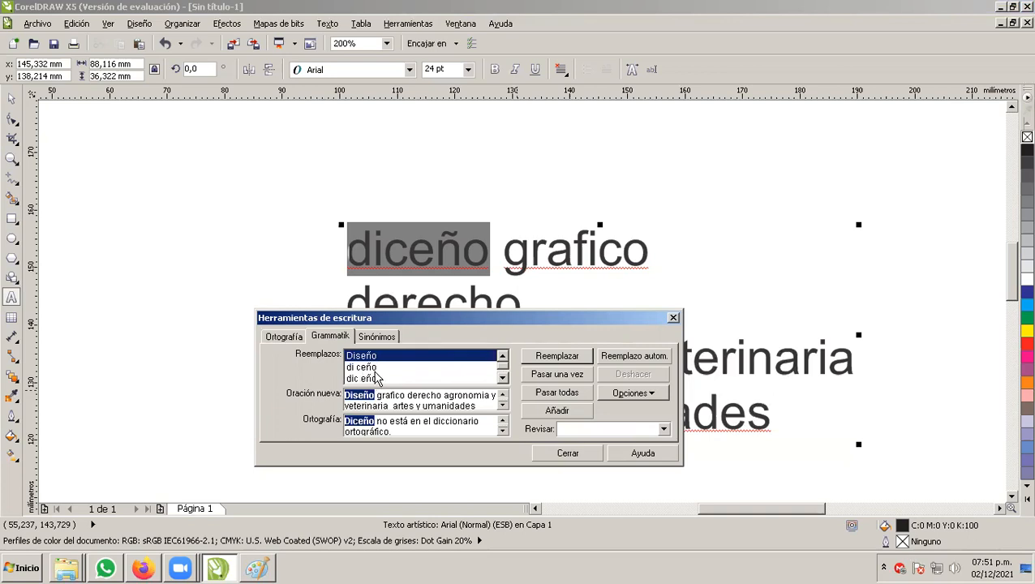
left_click(502, 379)
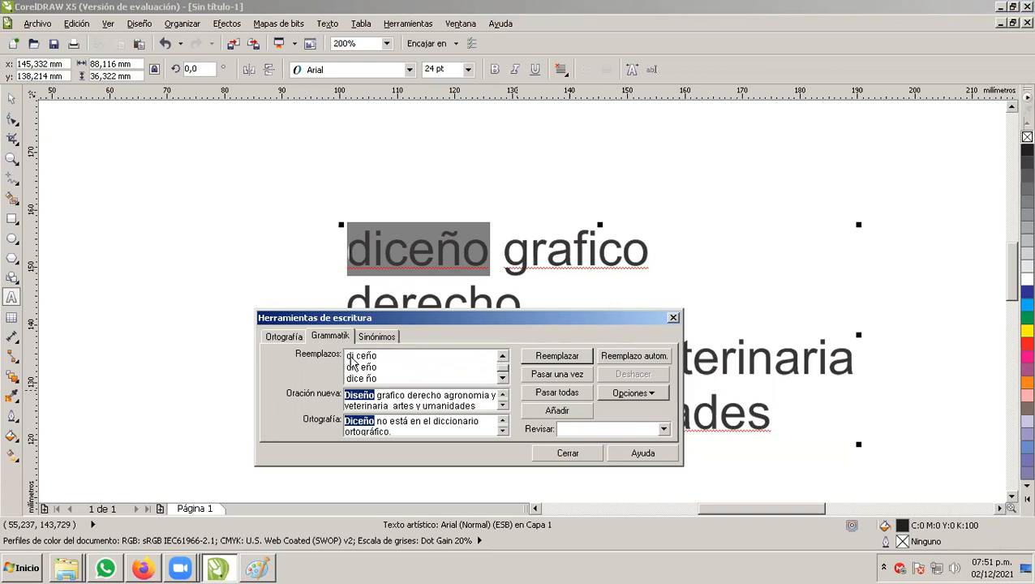
left_click(502, 357)
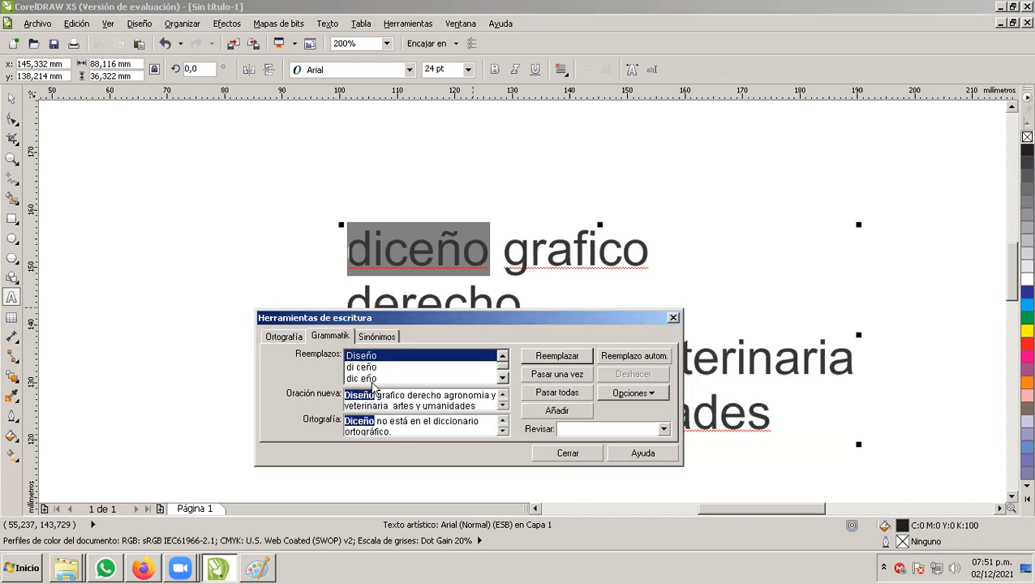
left_click(568, 358)
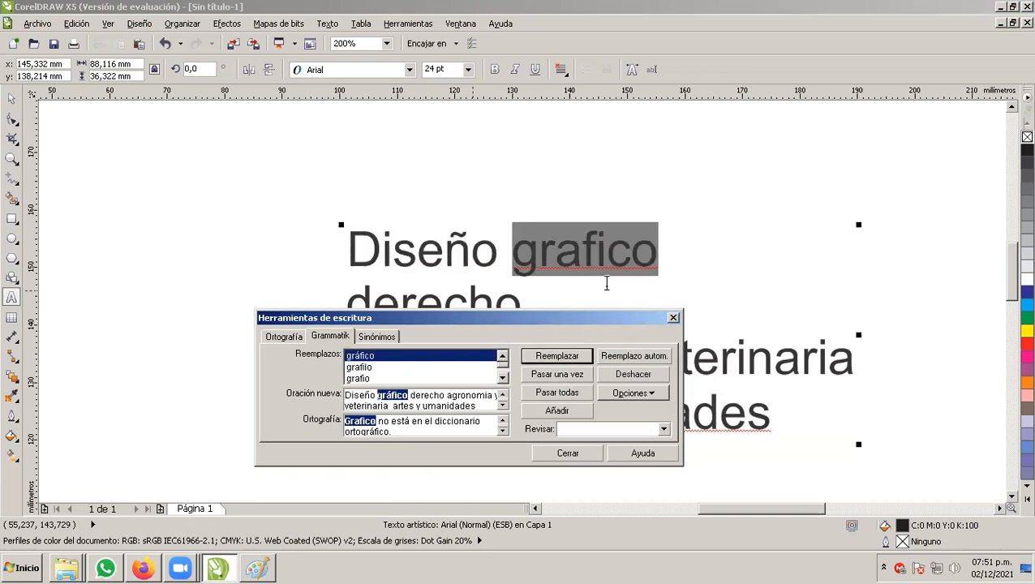
Compare what Ortografía, Grammatik and Sinónimos offer for "grafico", and close the writing tools without replacing the word
left_click(297, 337)
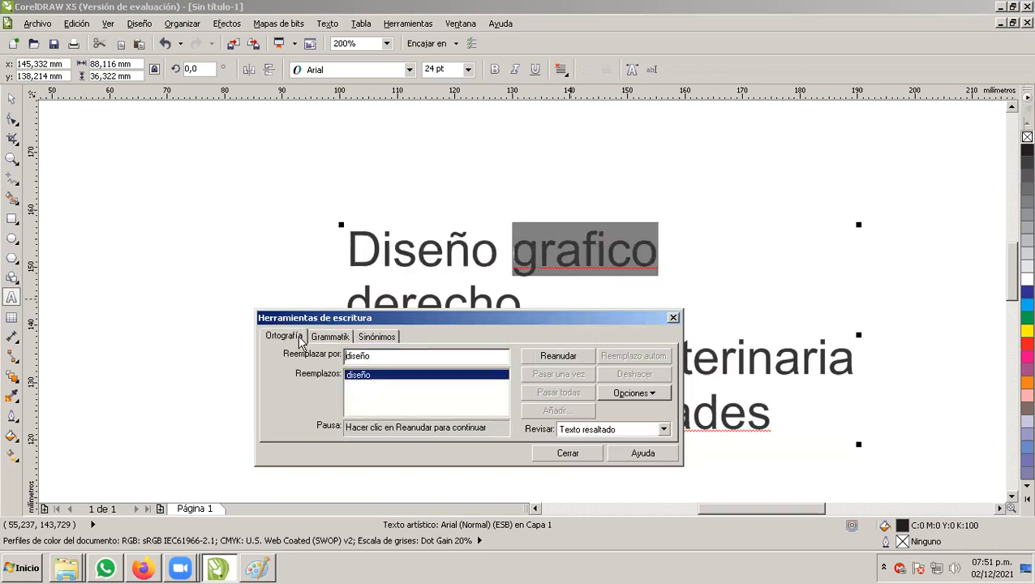
left_click(339, 340)
left_click(383, 337)
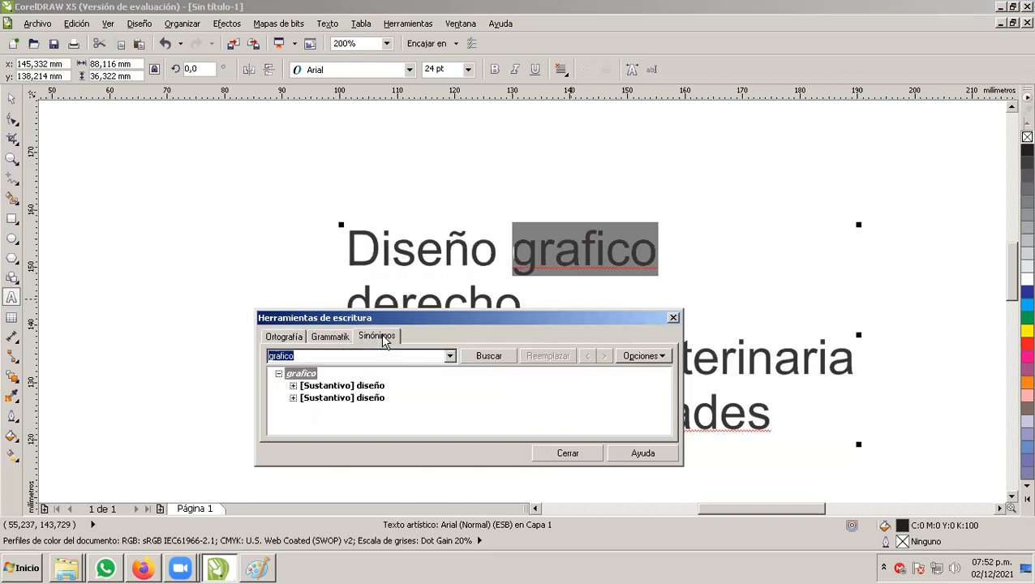
left_click(326, 341)
left_click(288, 341)
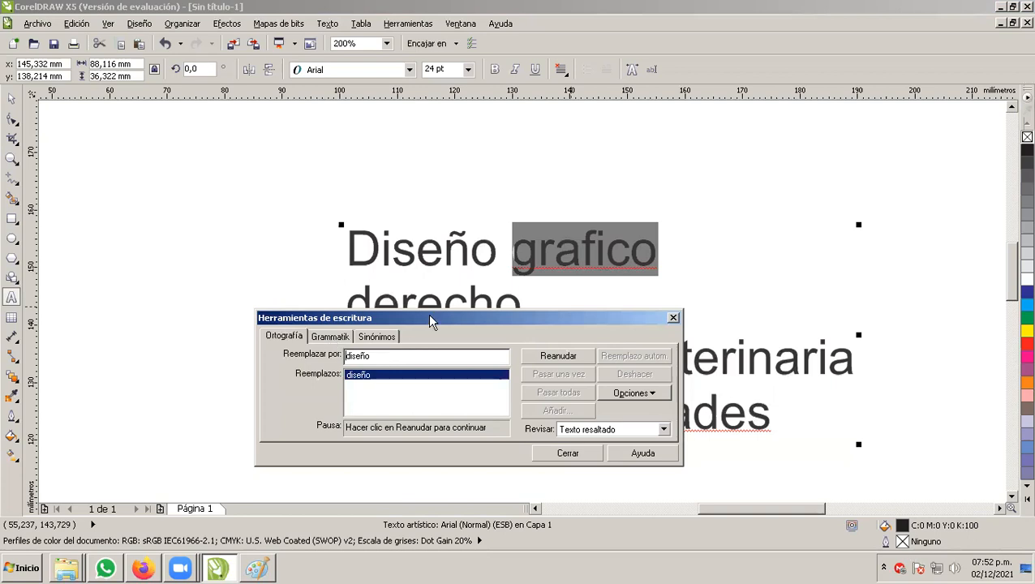
left_click_drag(434, 316, 395, 346)
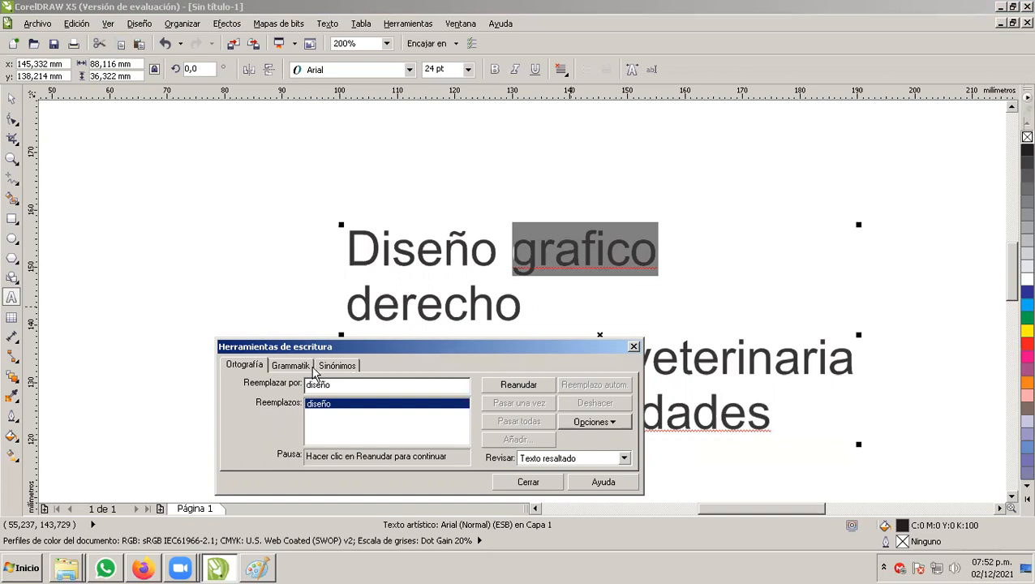
left_click(304, 367)
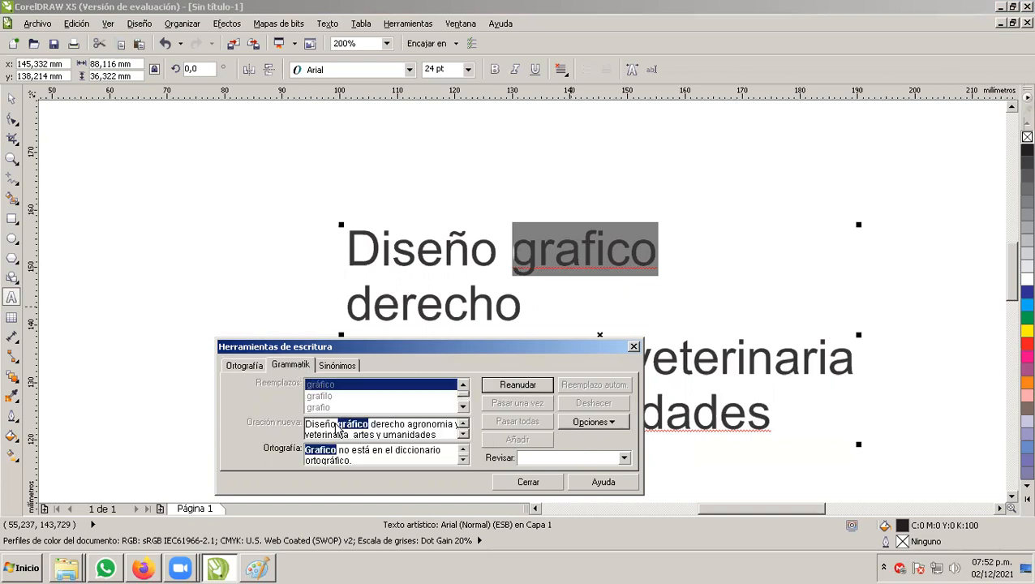
left_click(344, 367)
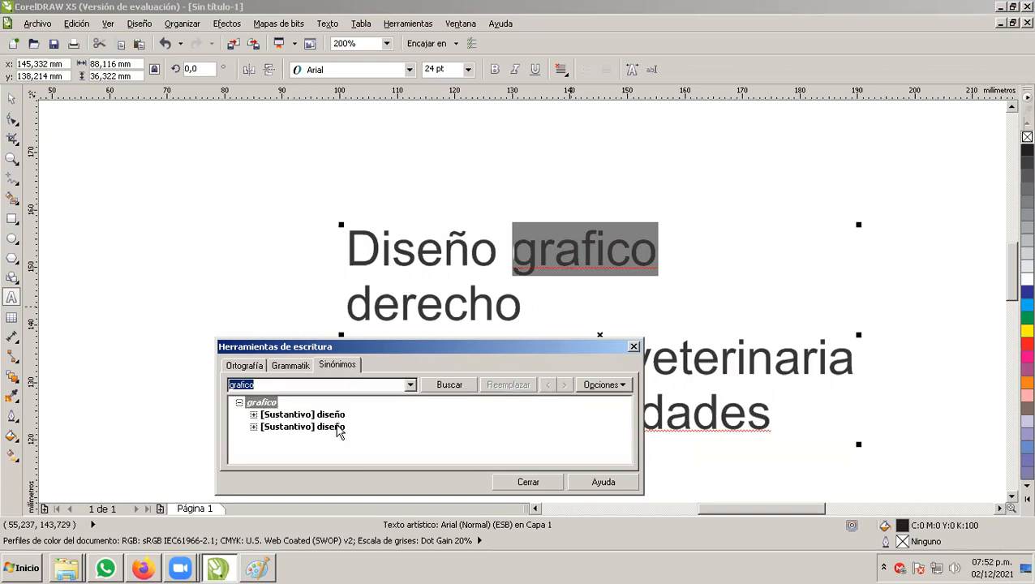
left_click(245, 366)
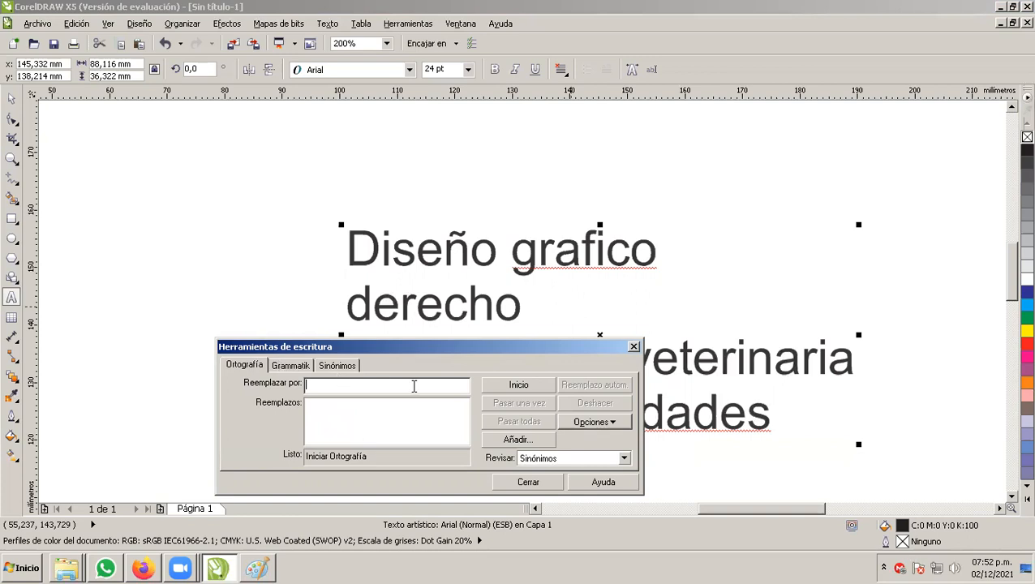
left_click(290, 365)
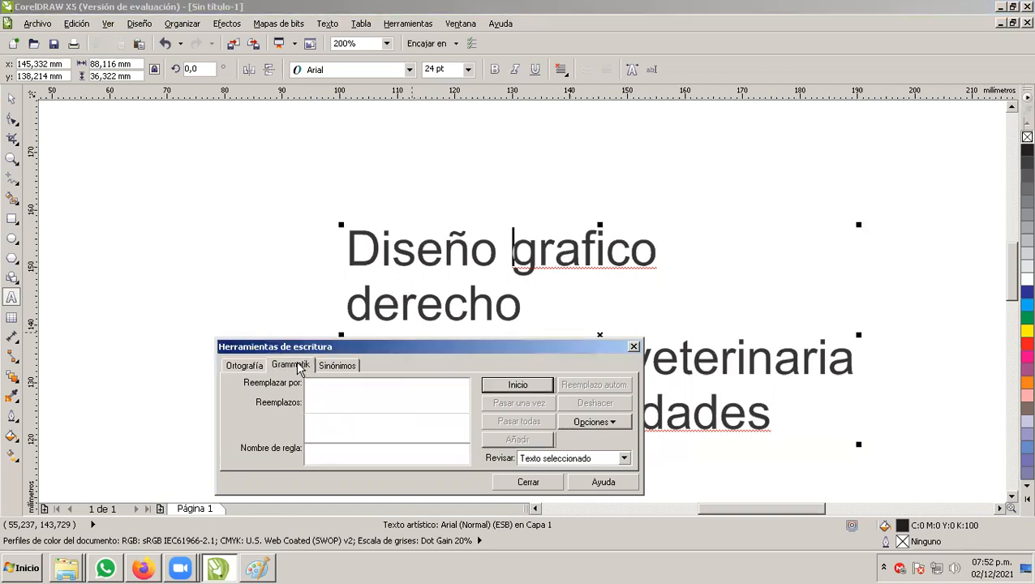
left_click(633, 346)
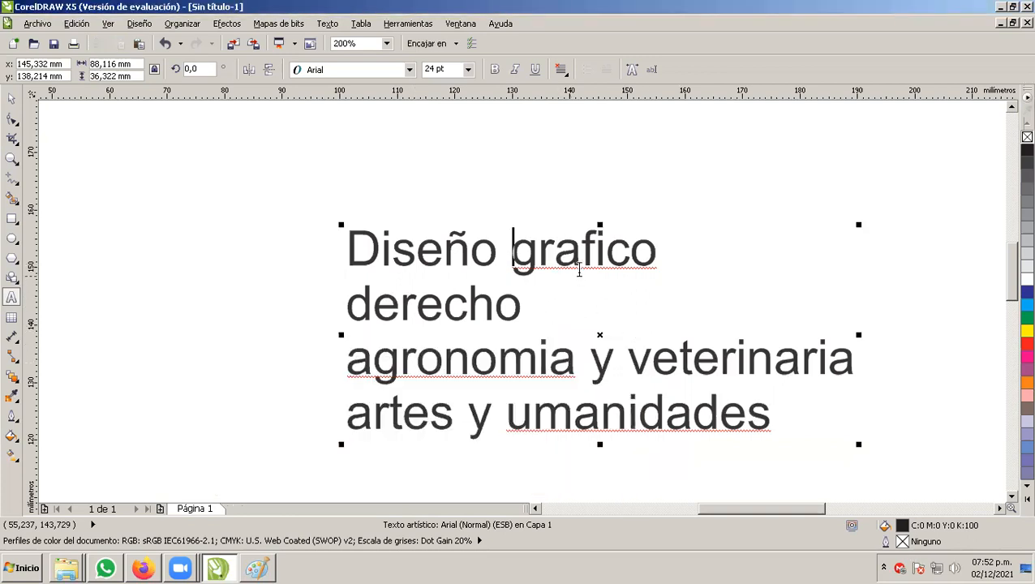
Replace "grafico" in the first line with the suggested spelling "gráfico"
right_click(573, 255)
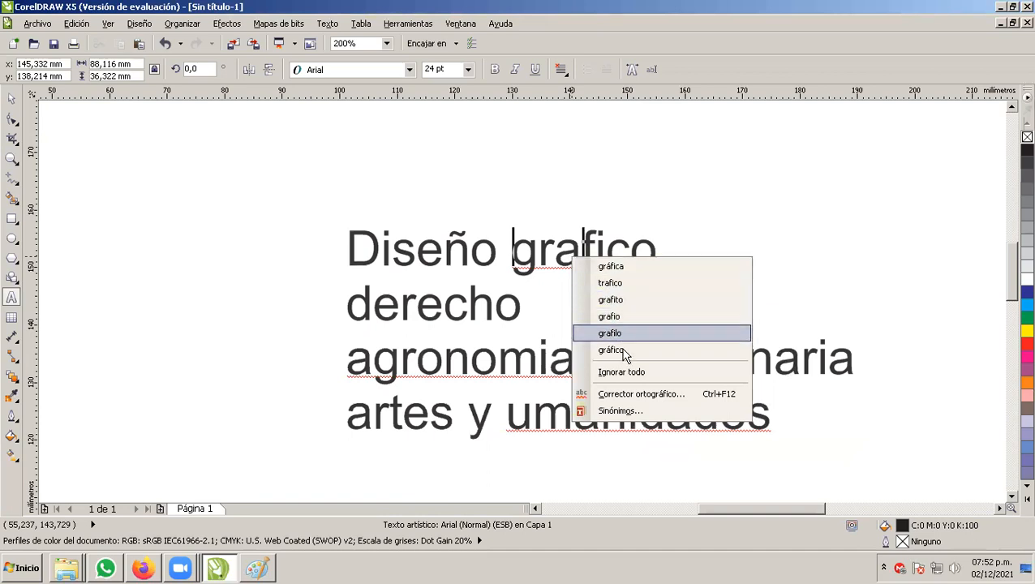
left_click(543, 286)
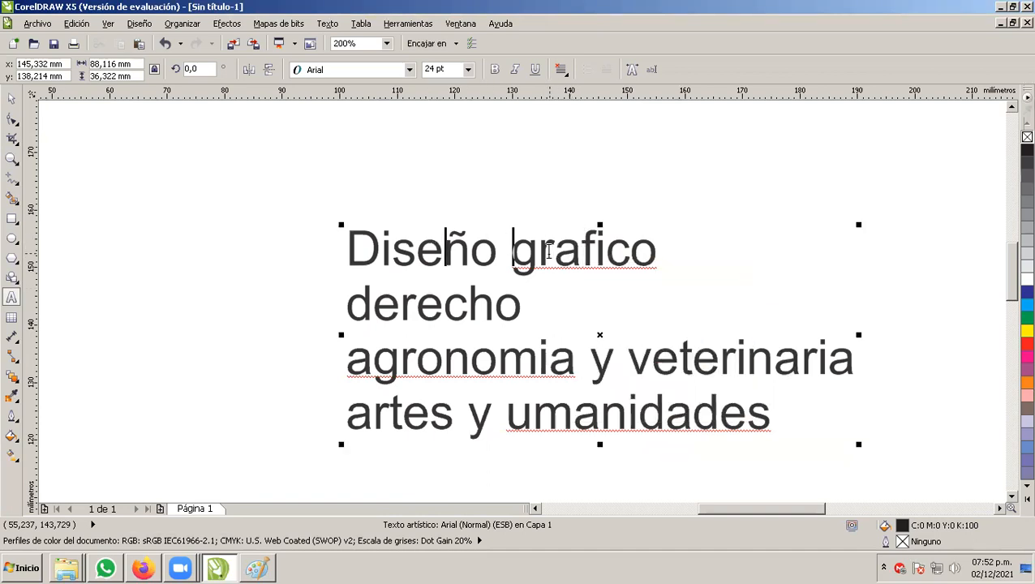
left_click(556, 253)
right_click(556, 253)
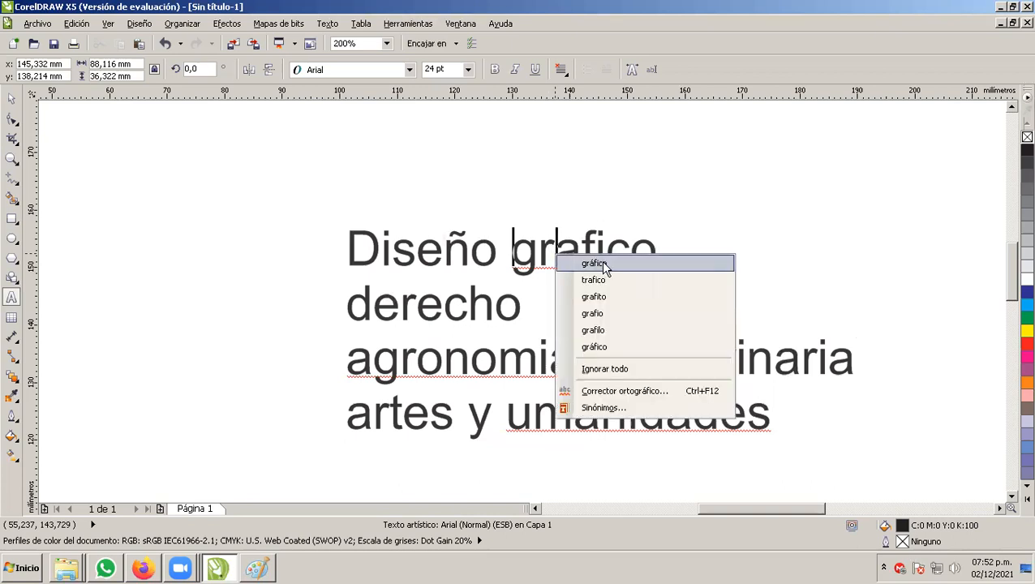
left_click(608, 347)
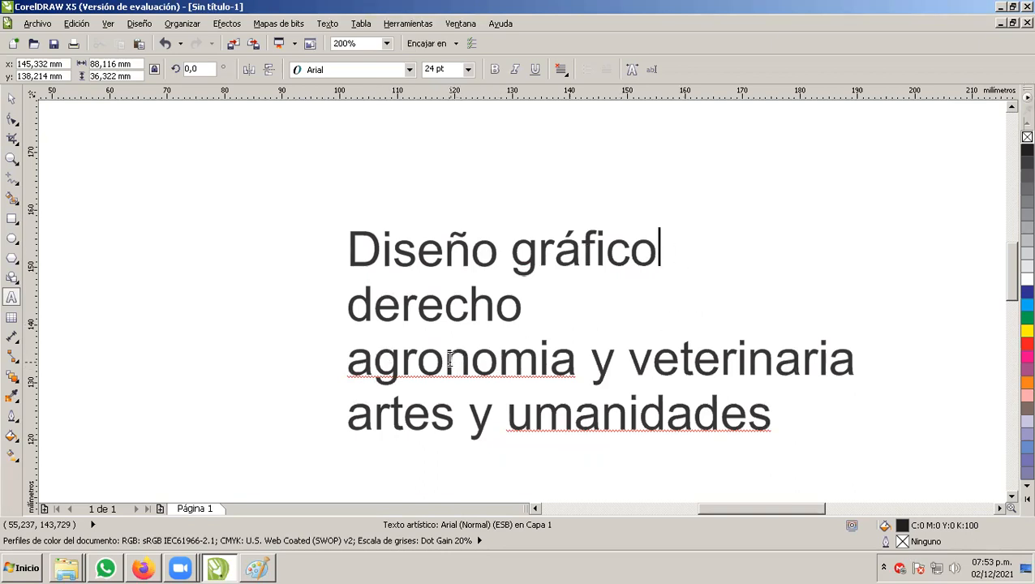
Run the Corrector ortográfico on "agronomia" and move its window above the word
left_click(449, 359)
right_click(451, 361)
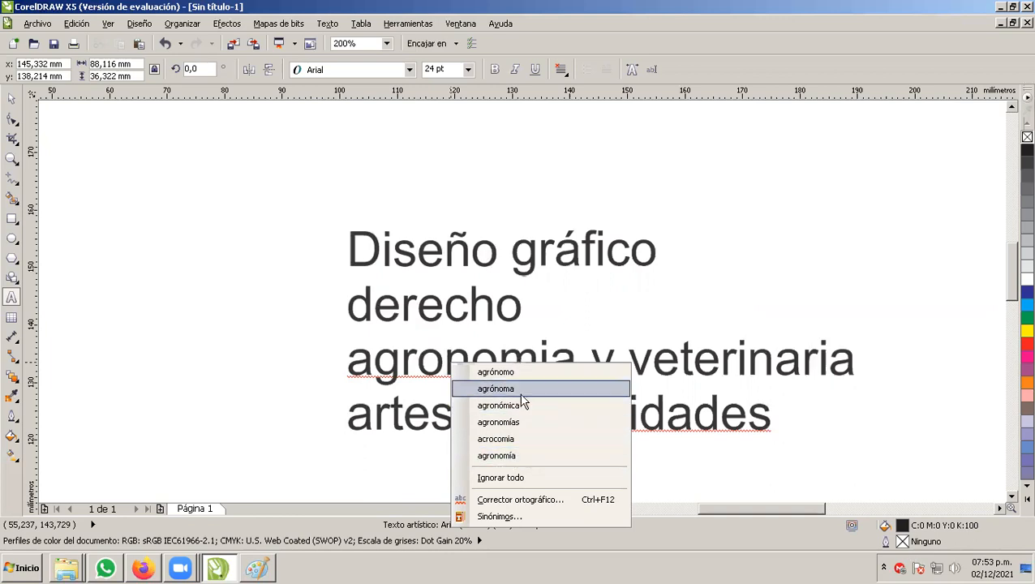
left_click(539, 500)
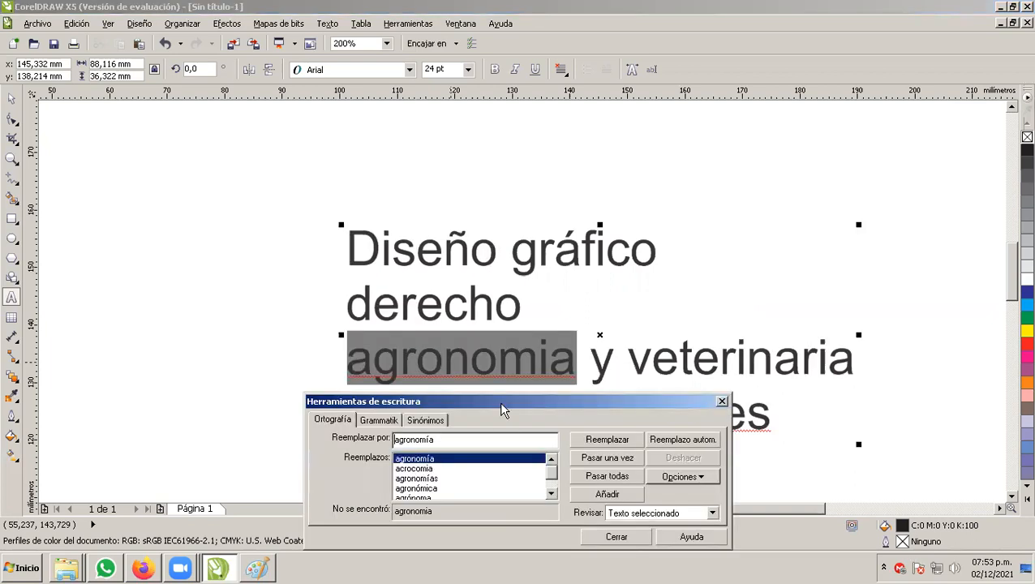
left_click_drag(535, 407, 504, 176)
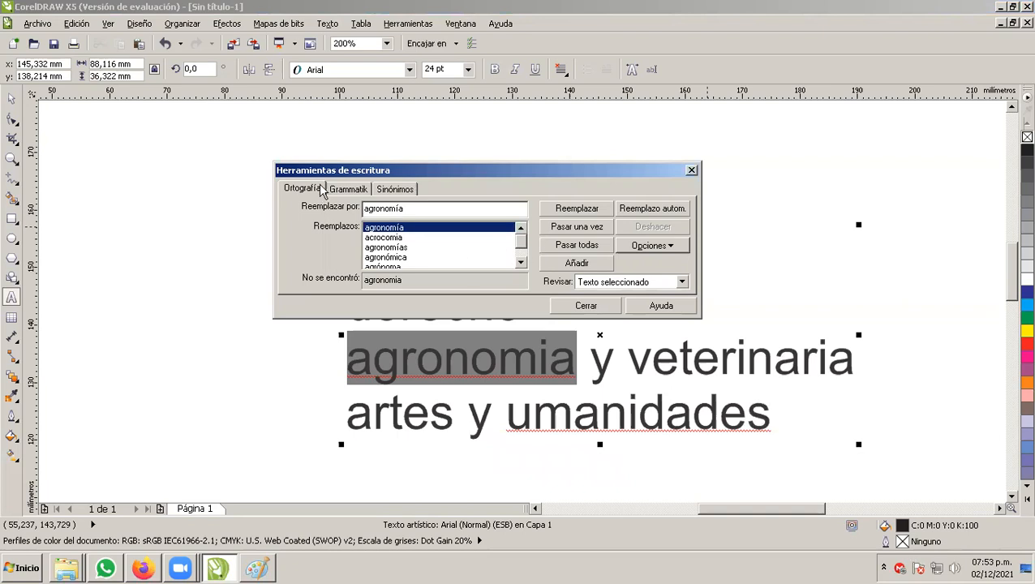
Examine the Grammatik replacements and the Sinónimos entries for "agronomia", and return to the Ortografía check
left_click(347, 189)
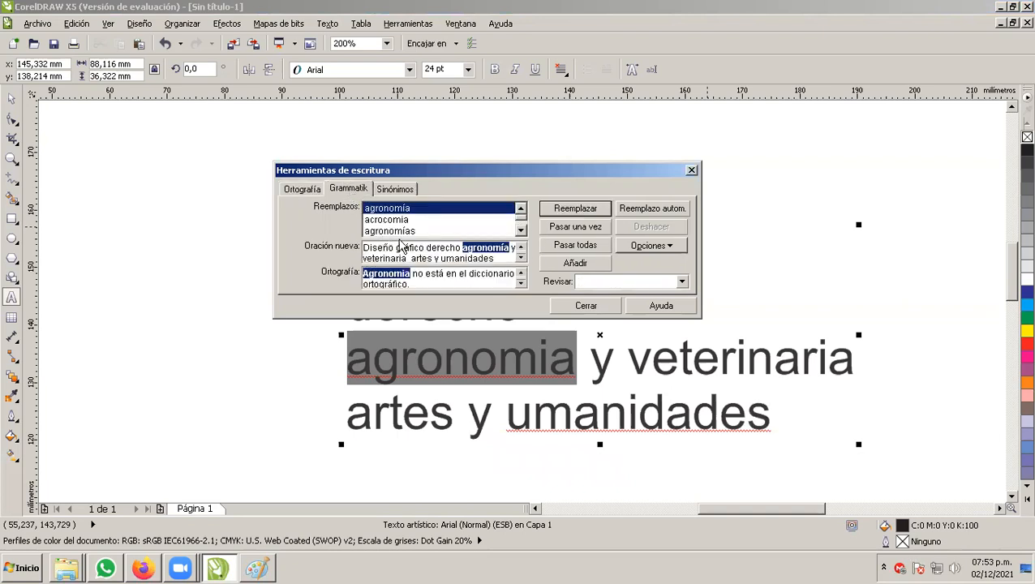
left_click(520, 228)
left_click(523, 210)
left_click(407, 191)
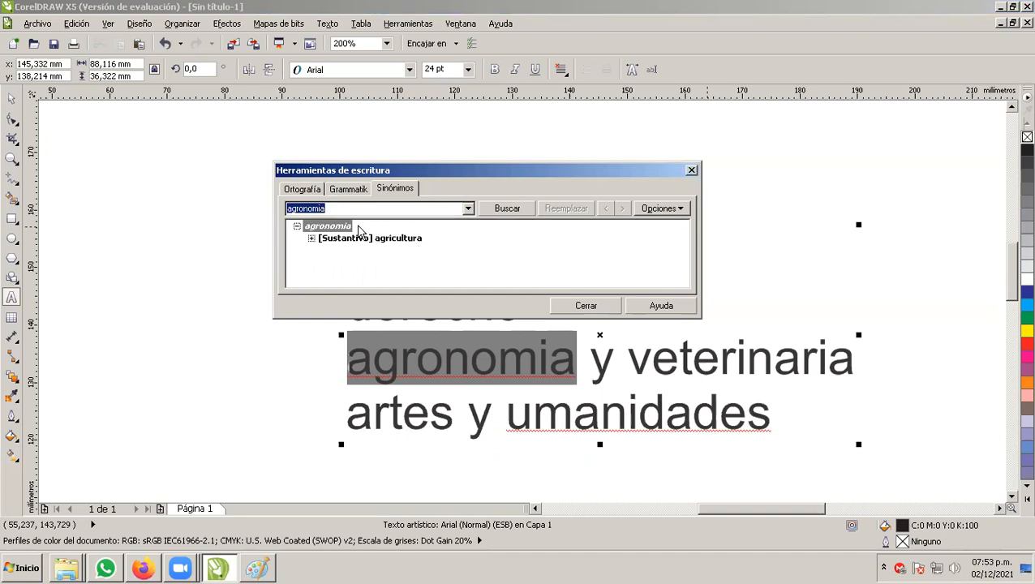
left_click(308, 192)
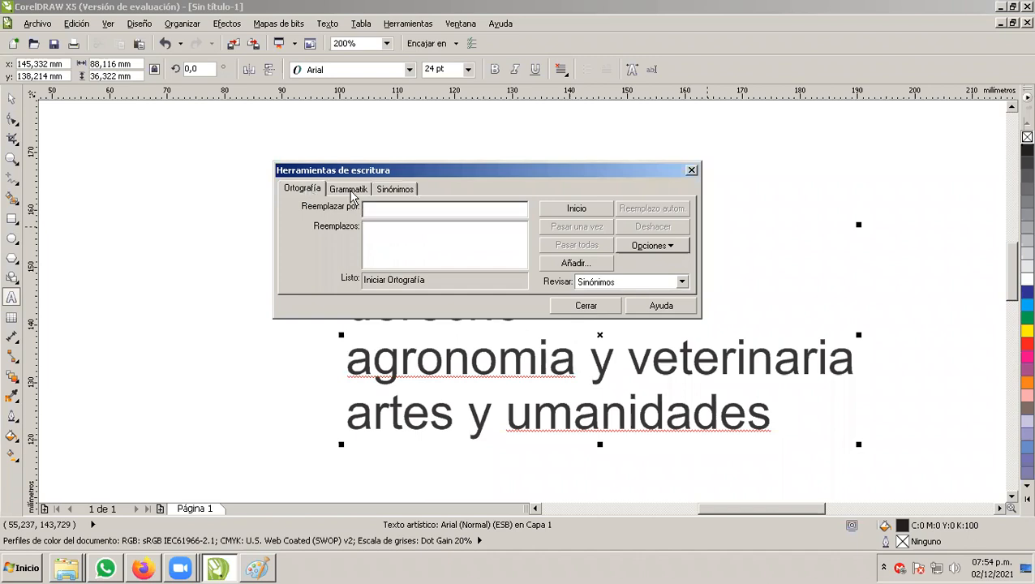
left_click(349, 191)
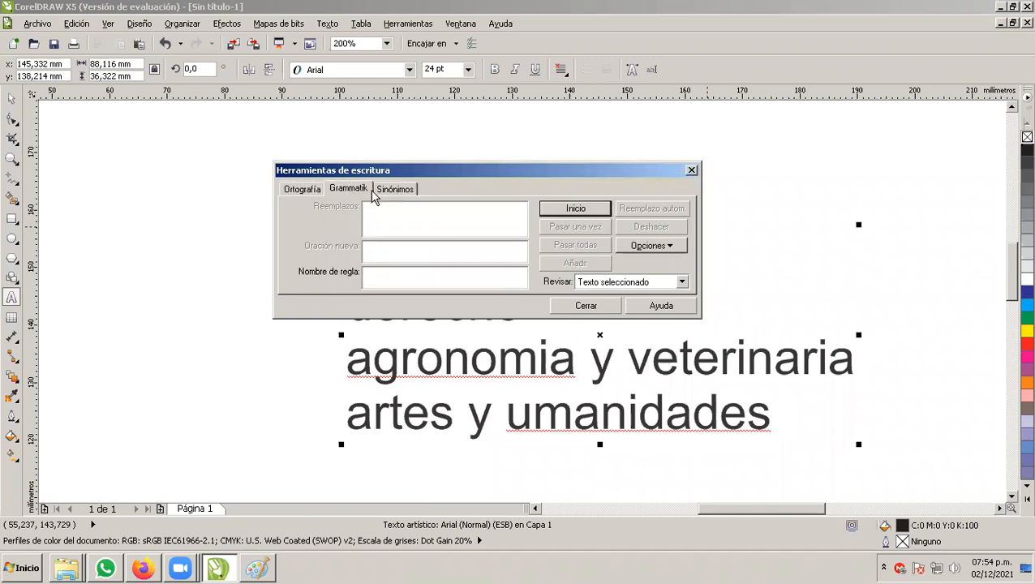
left_click(312, 193)
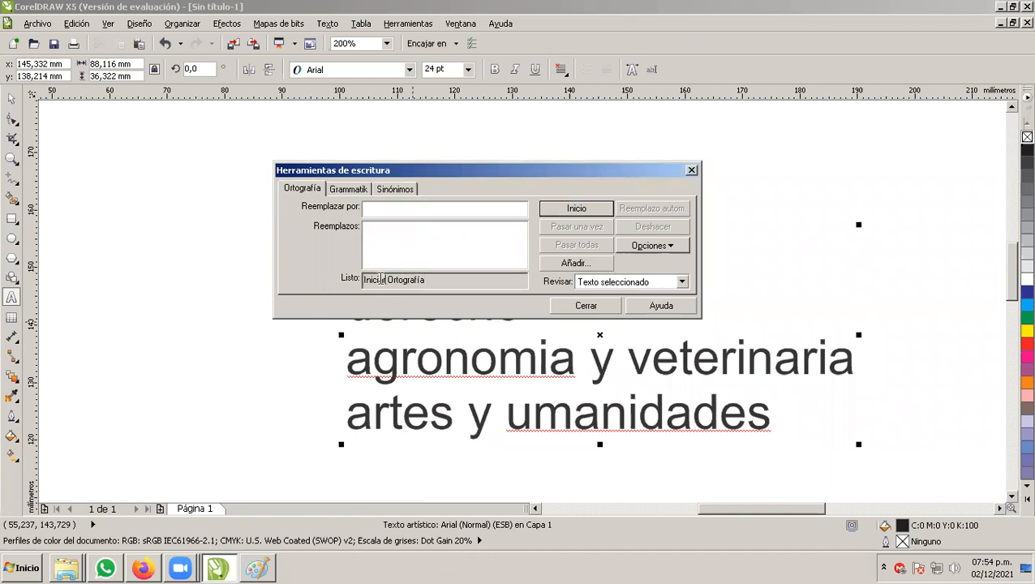
Resume the Grammatik check and replace "agronomia" in the third line with the suggestion "agronomía"
left_click(351, 193)
left_click(396, 189)
left_click(353, 191)
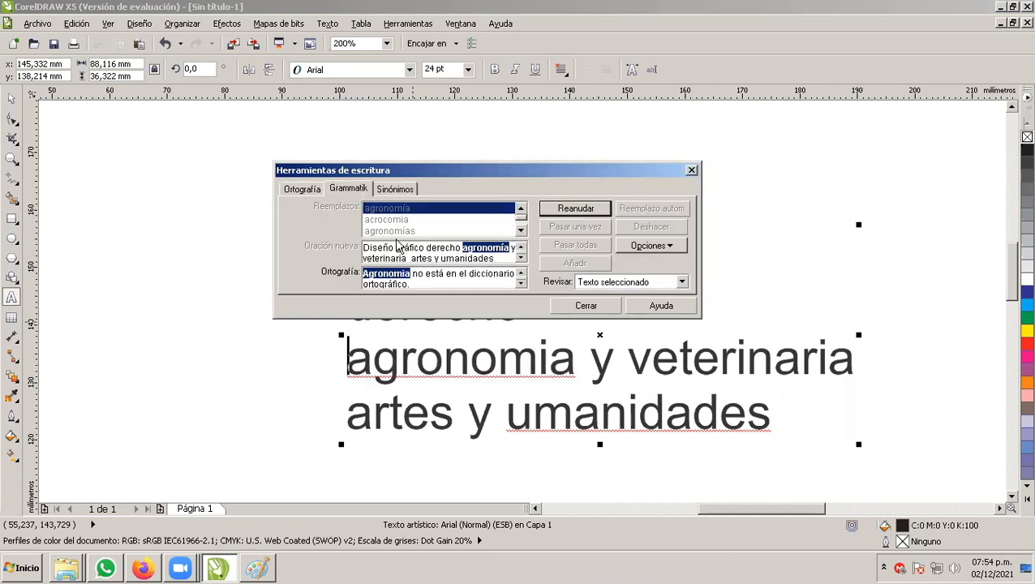
left_click(316, 193)
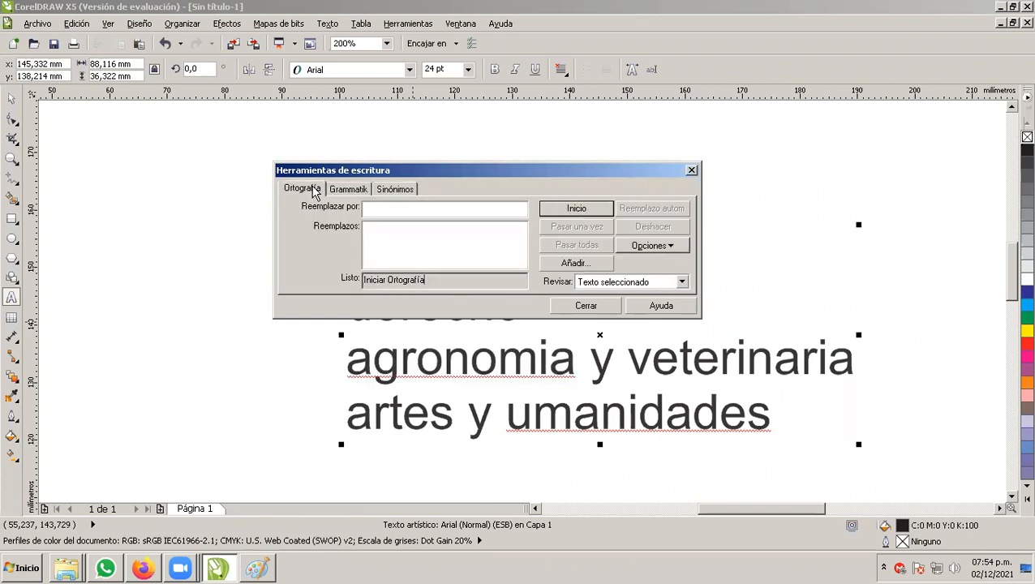
left_click(348, 193)
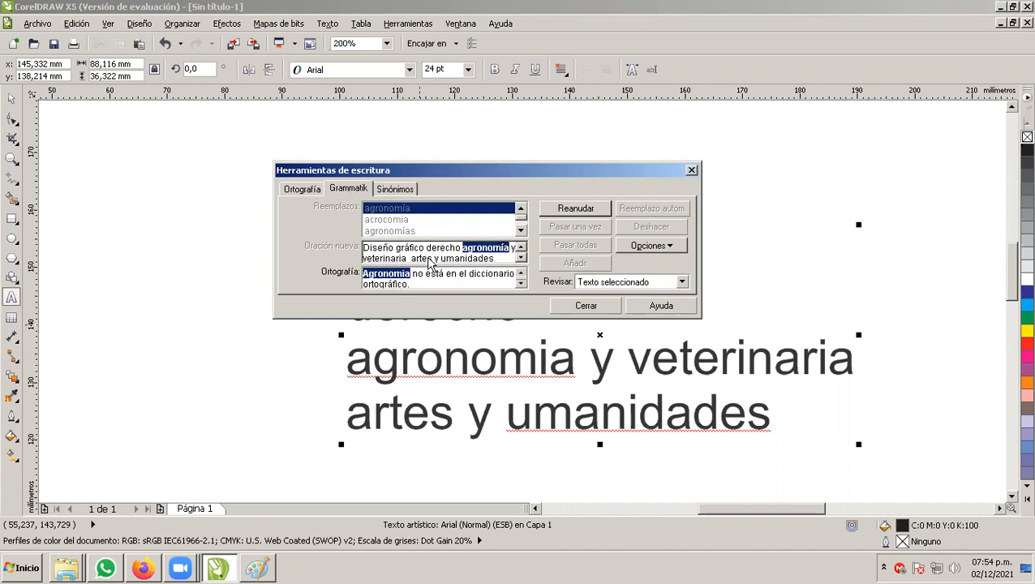
left_click(553, 209)
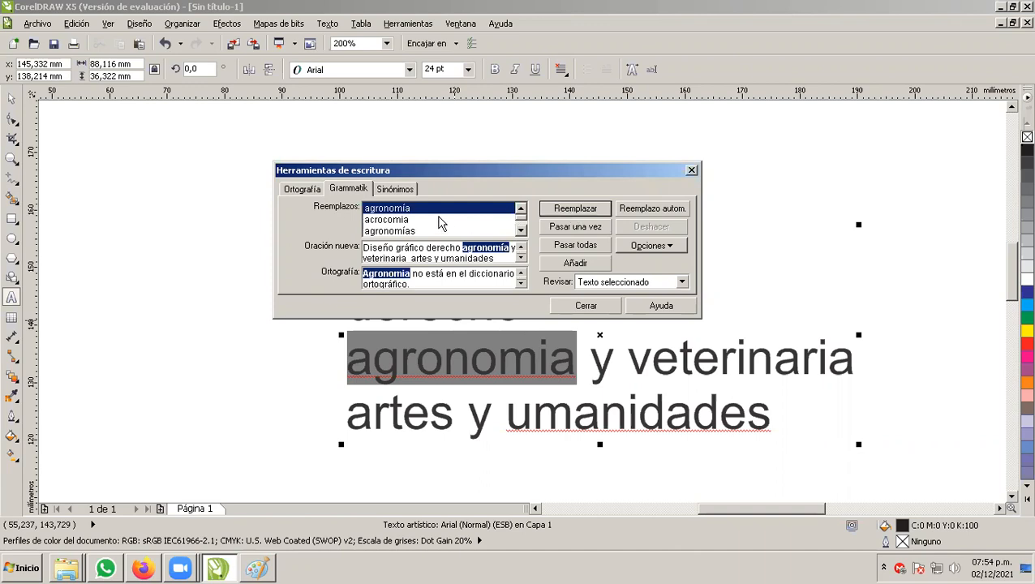
left_click(396, 220)
left_click(397, 210)
left_click(576, 209)
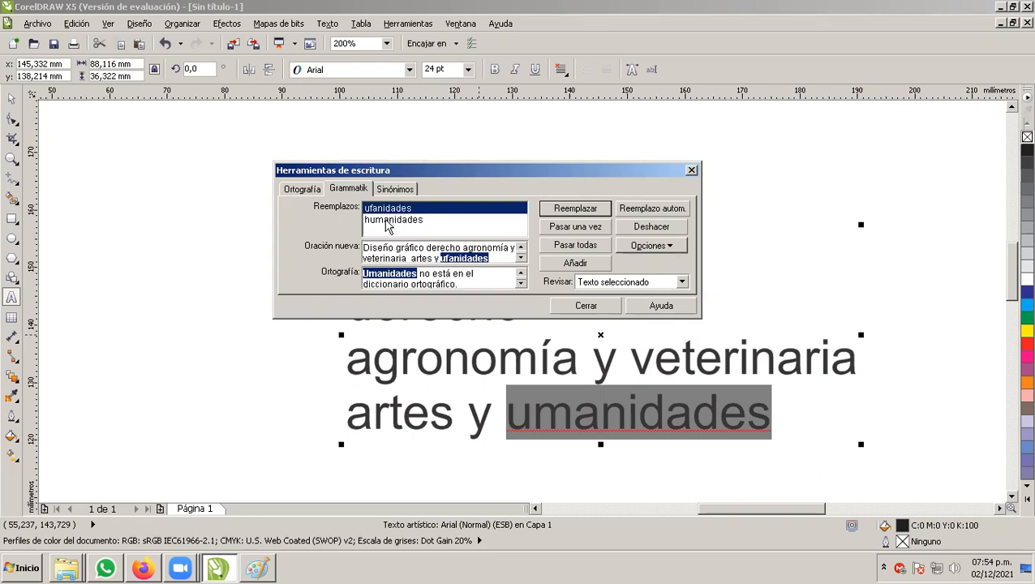
Replace "umanidades" in the fourth line with the Grammatik suggestion "humanidades" and close Grammatik
left_click(388, 220)
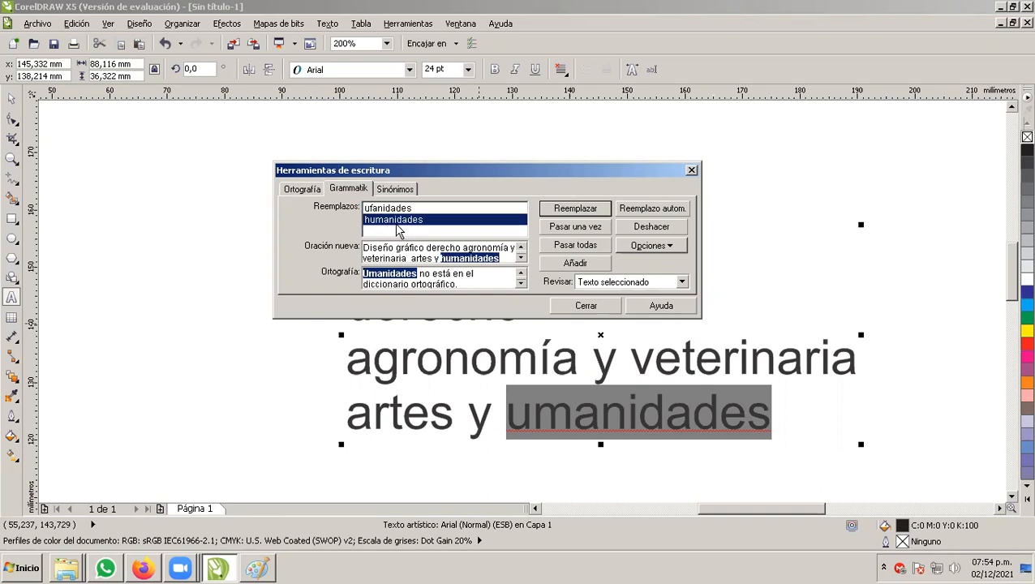
left_click(574, 208)
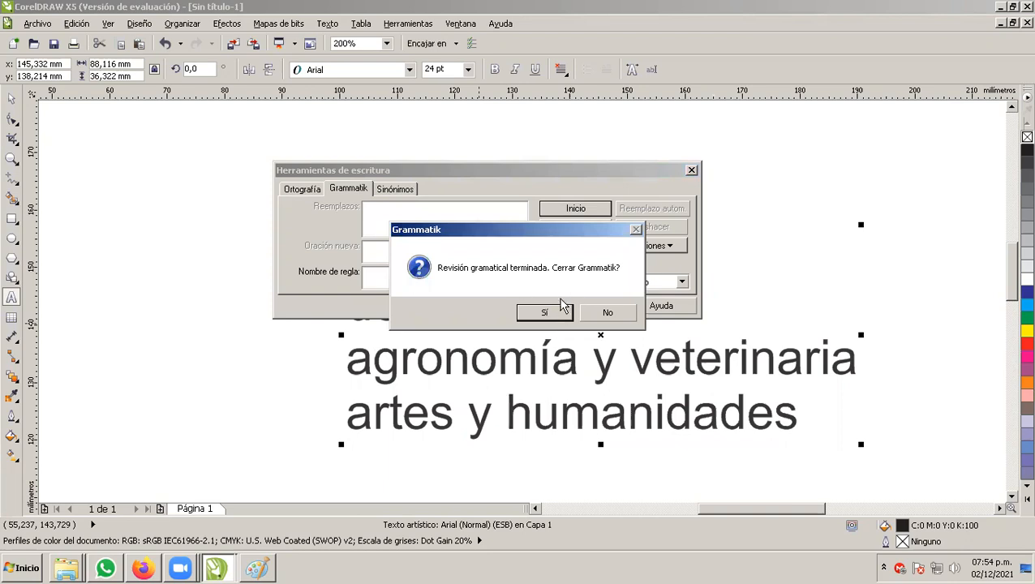
left_click(545, 313)
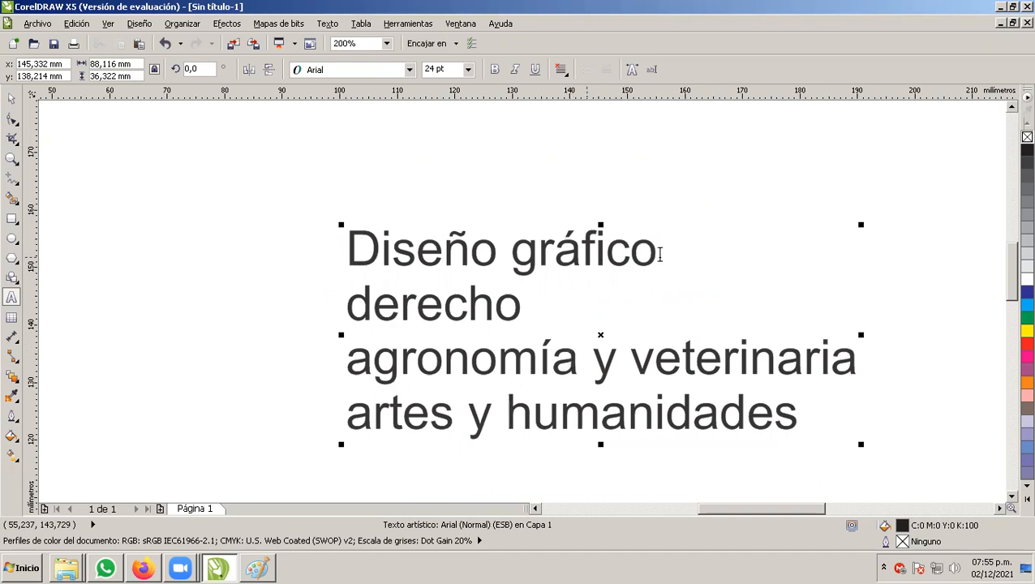
Move the text block up and left to about x 137 mm, y 144.4 mm, and capitalize "Derecho" in the second line
left_click(11, 98)
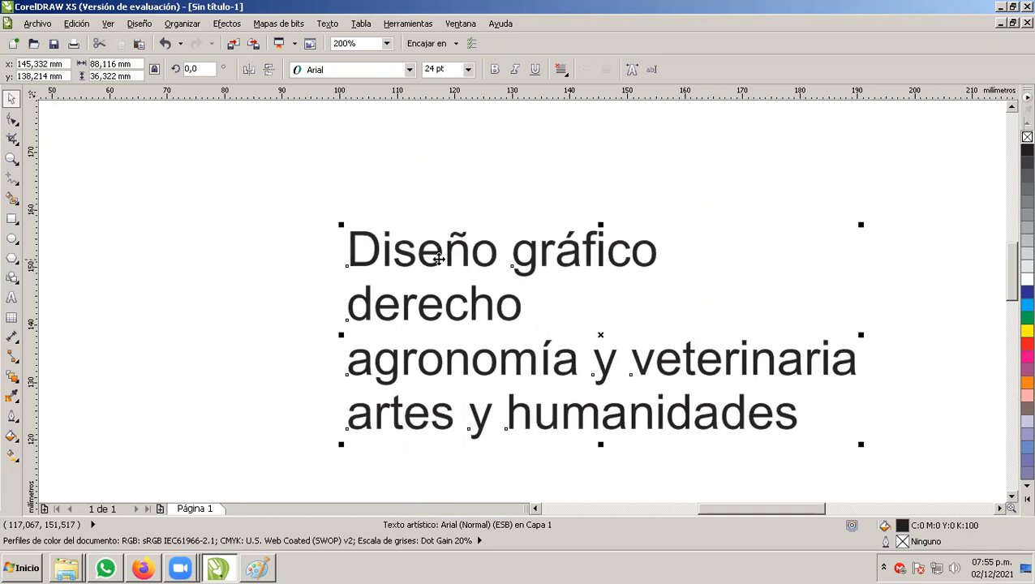
left_click_drag(436, 249, 392, 214)
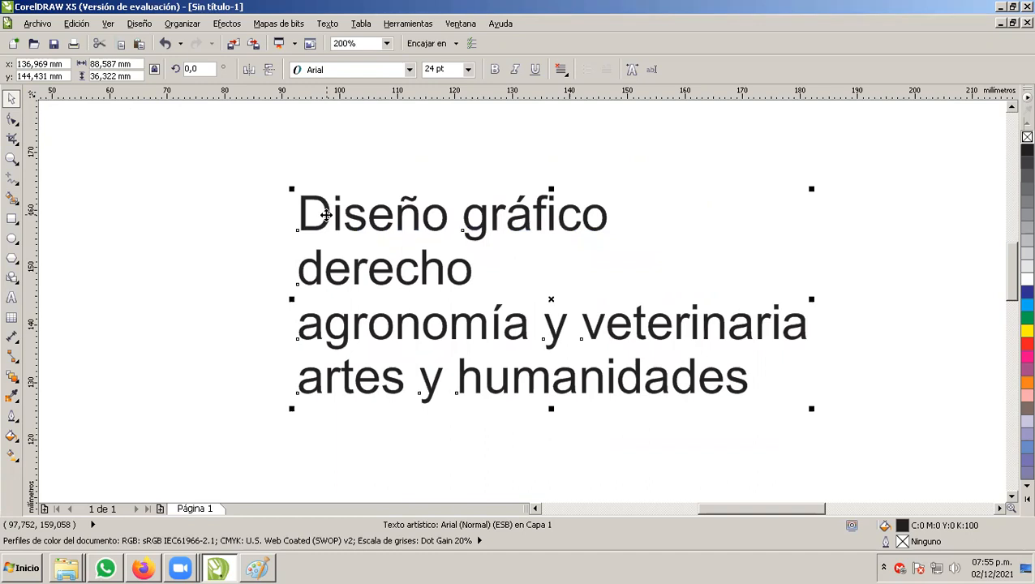
double_click(325, 214)
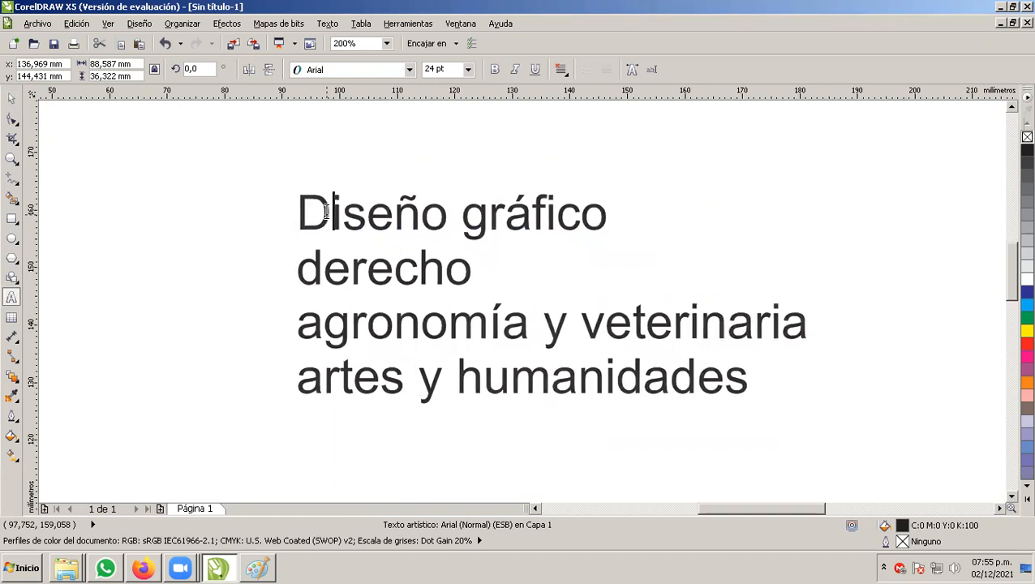
left_click(301, 266)
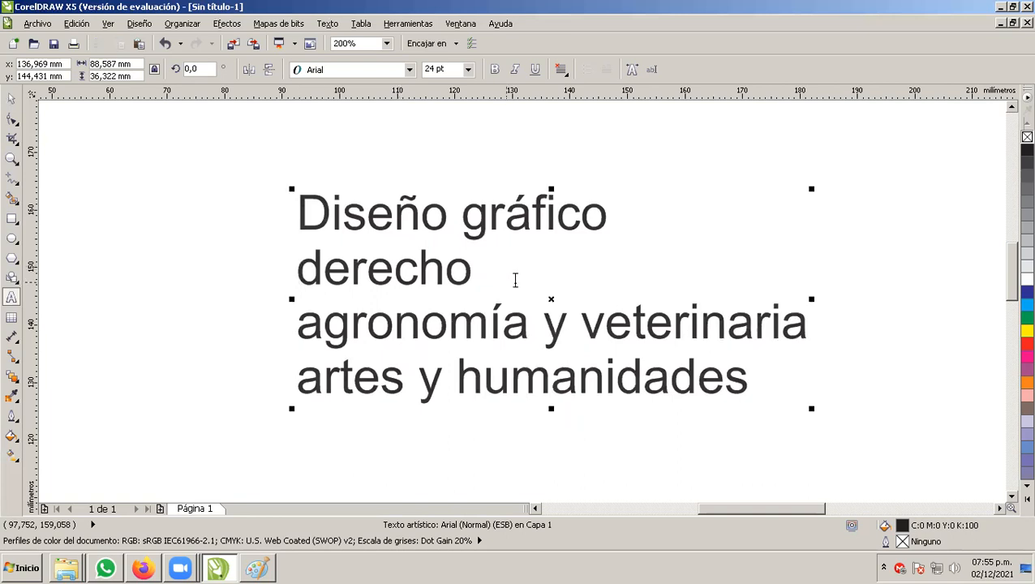
left_click(605, 216)
key("Return")
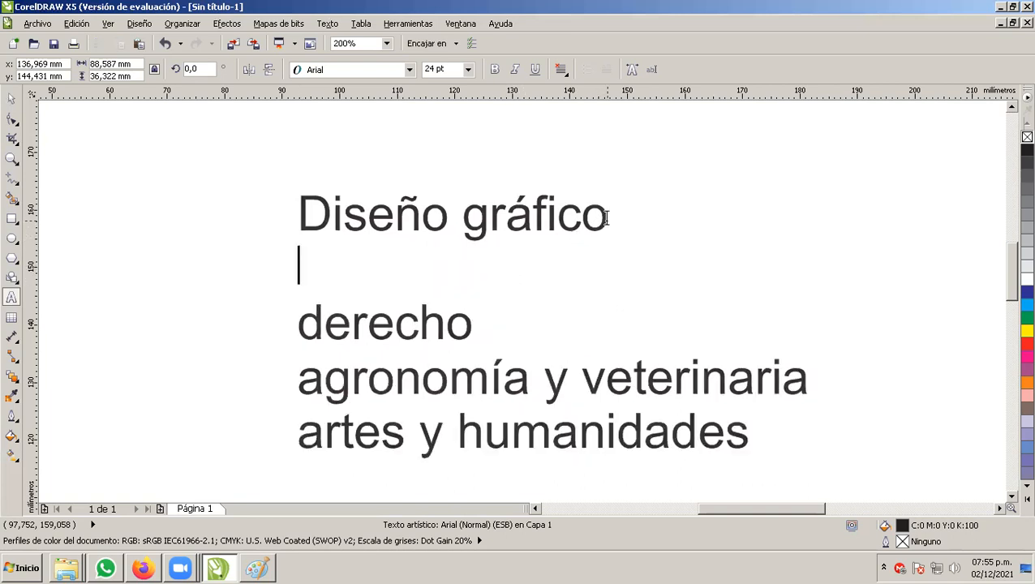
key("Delete")
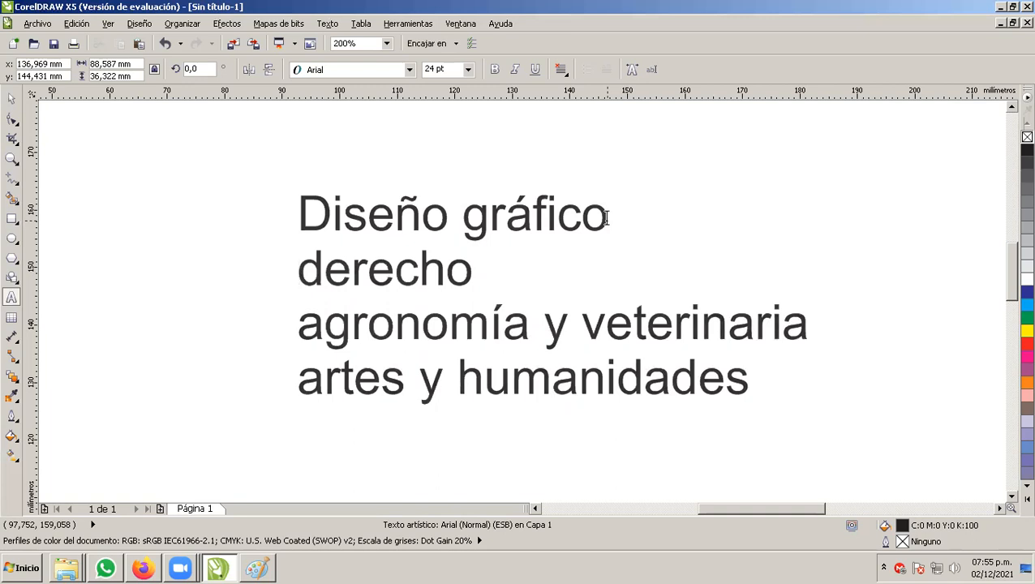
type("D")
key("Delete")
Capitalize both words of the third line so that it reads "Agronomía y Veterinaria"
key("Down")
key("Home")
type("d")
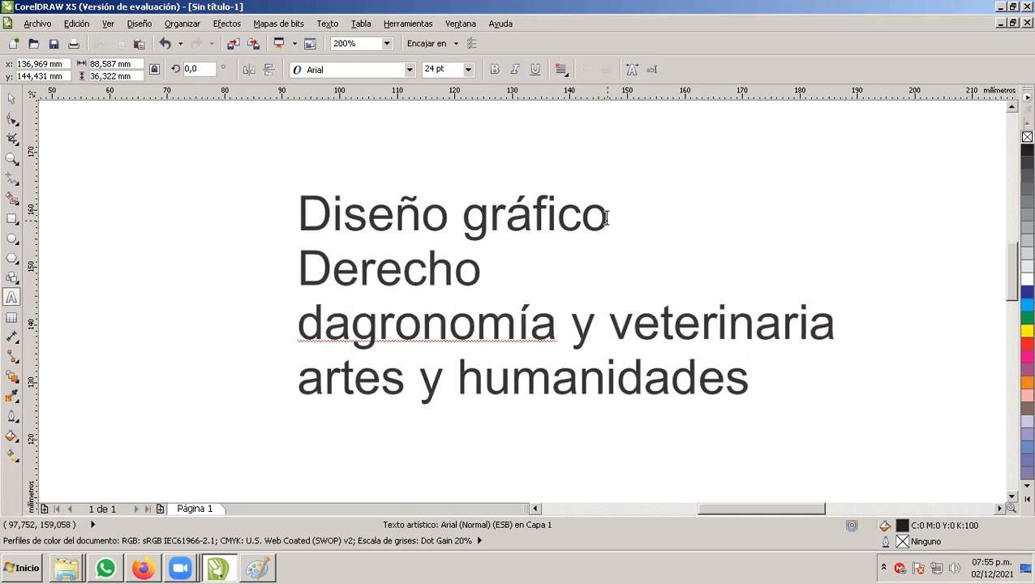
type("D")
key("Delete")
key("Delete")
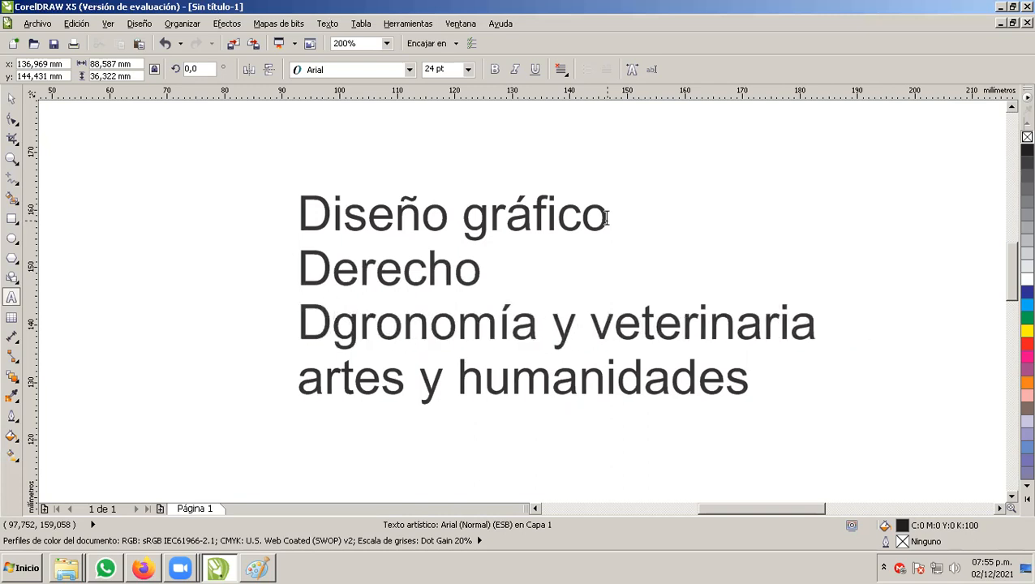
type("a")
key("Left")
type("A")
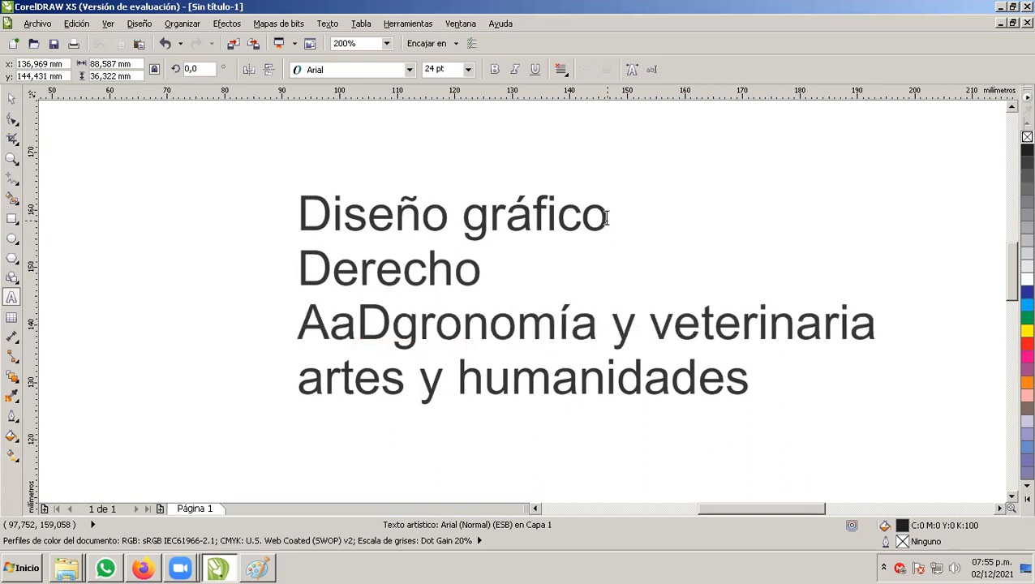
key("Delete")
key("Delete")
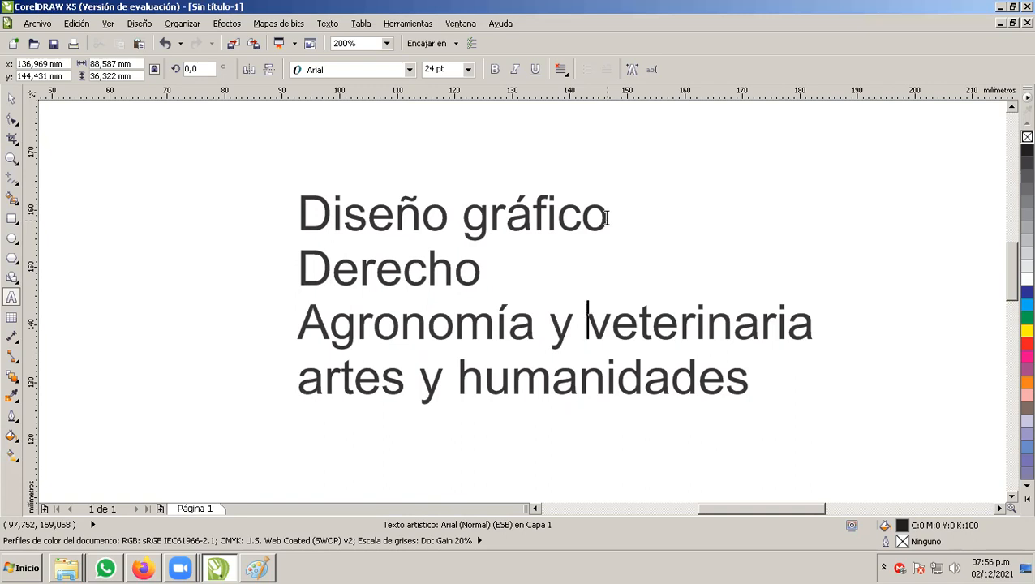
type("V")
key("Delete")
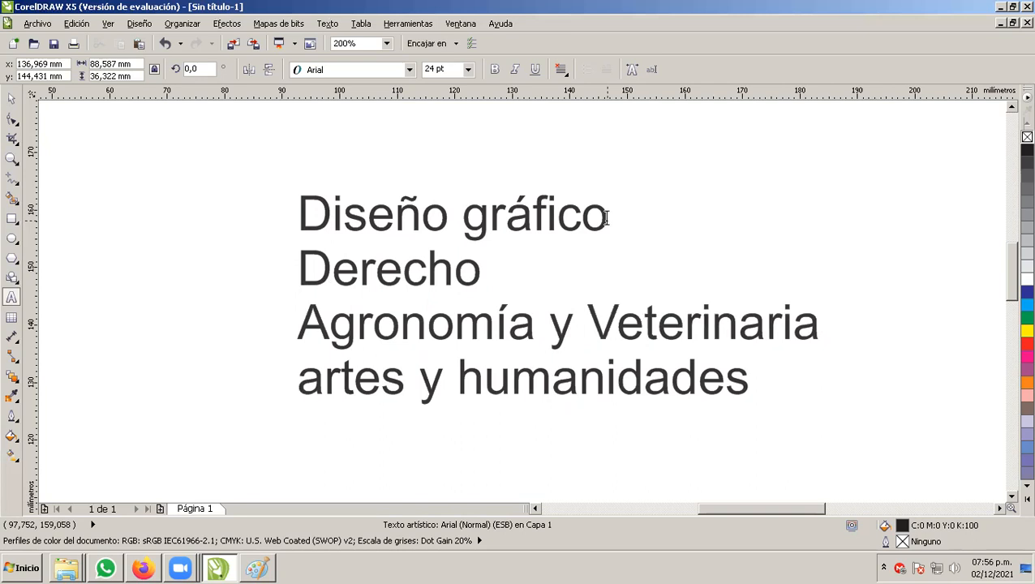
Capitalize the fourth line as "Artes y Humanidades" and finish editing the text
type("A")
key("Delete")
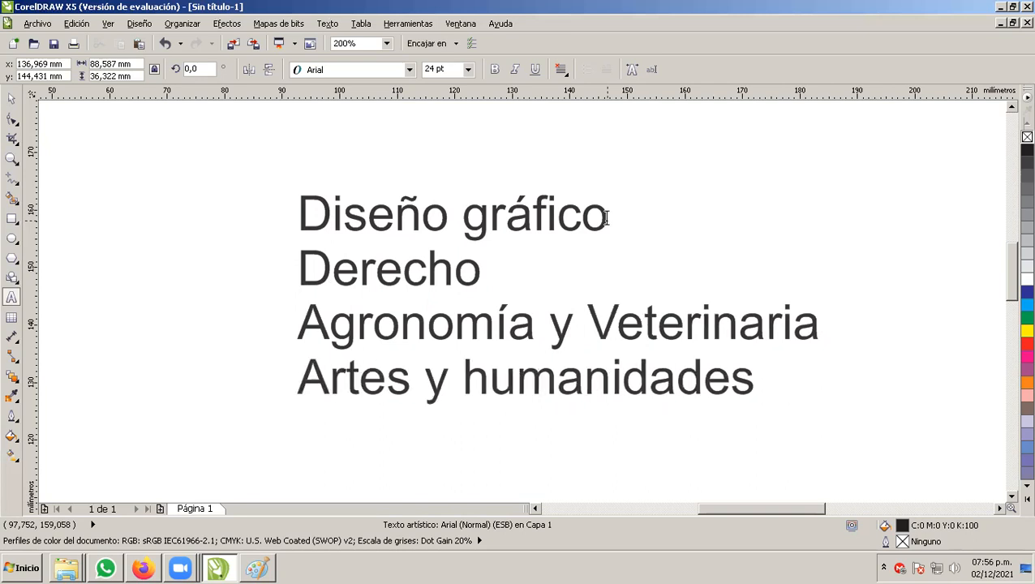
type("H")
key("Delete")
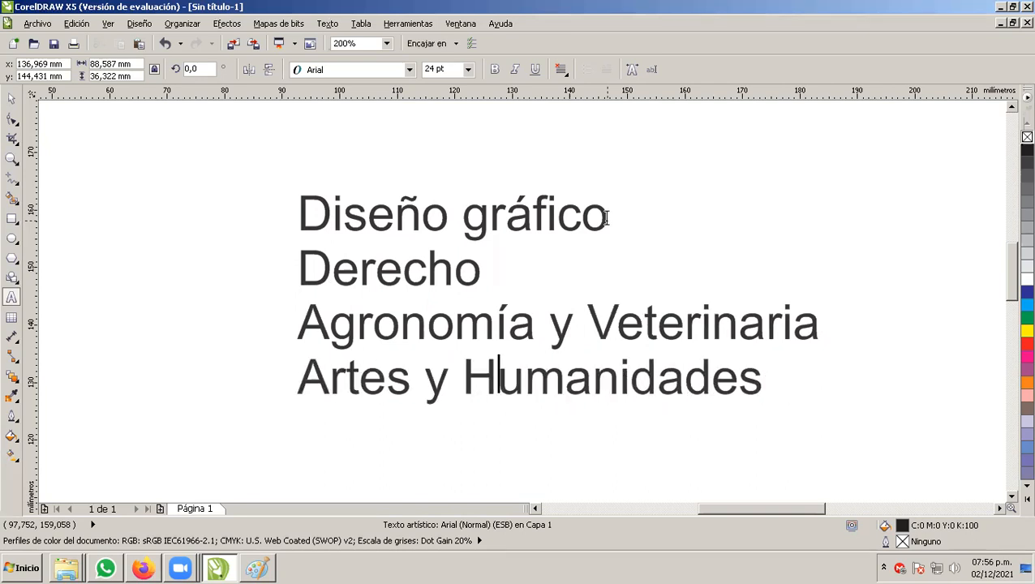
key("Escape")
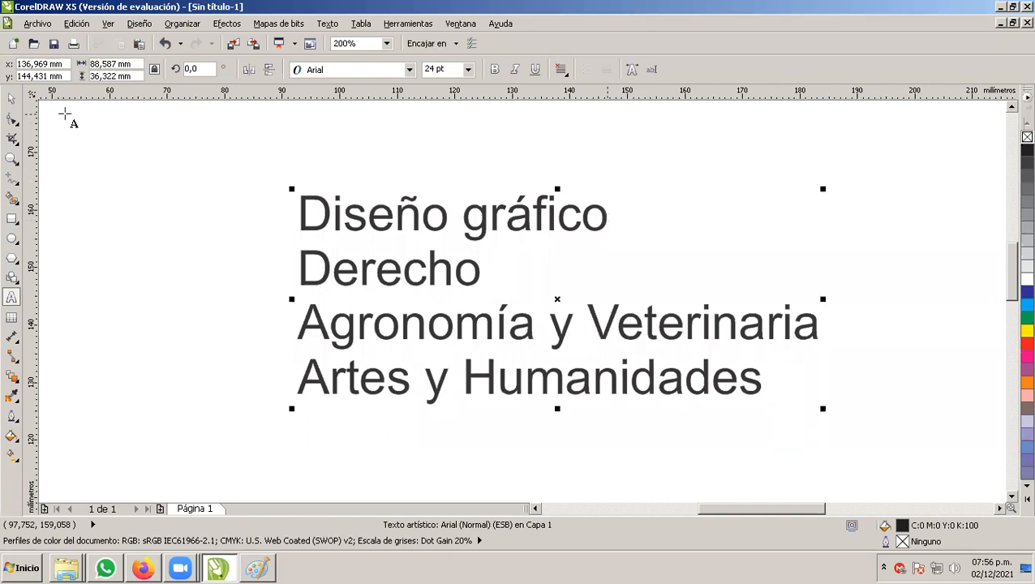
Select the word "Diseño" with the Text tool, and move the whole text block slightly left to about x 131.6 mm, y 143.6 mm
left_click(14, 104)
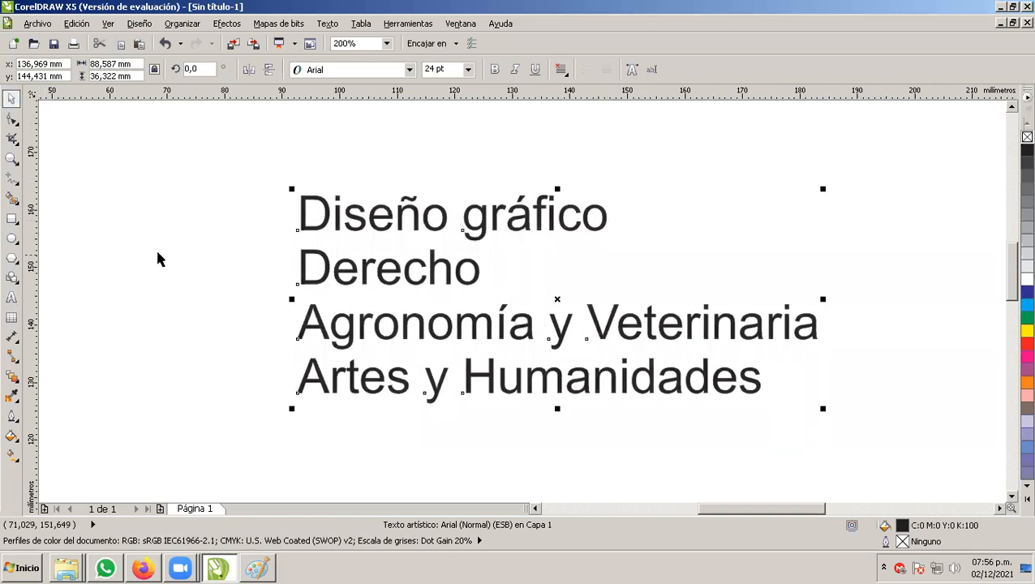
left_click(18, 299)
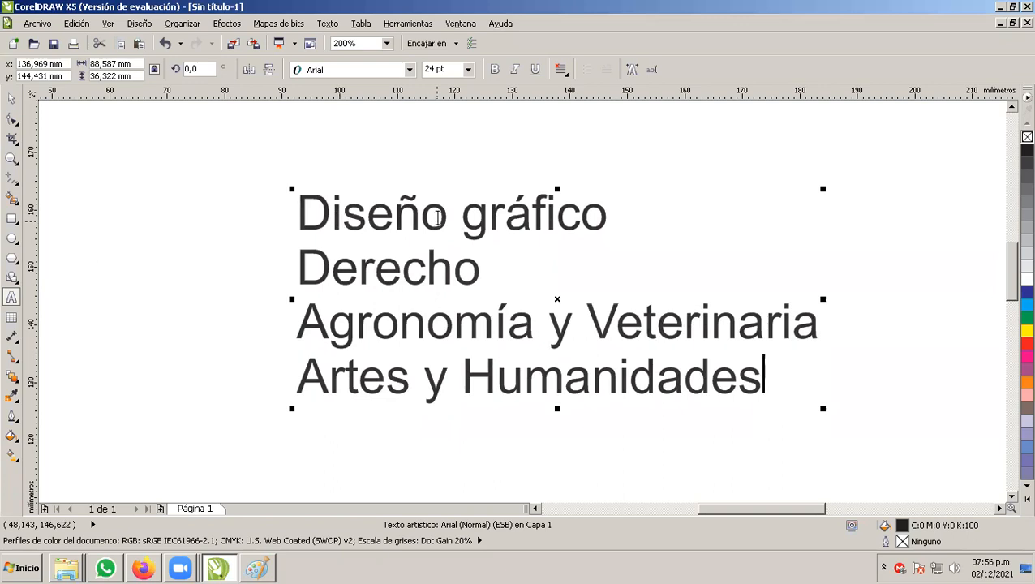
left_click_drag(446, 214, 305, 213)
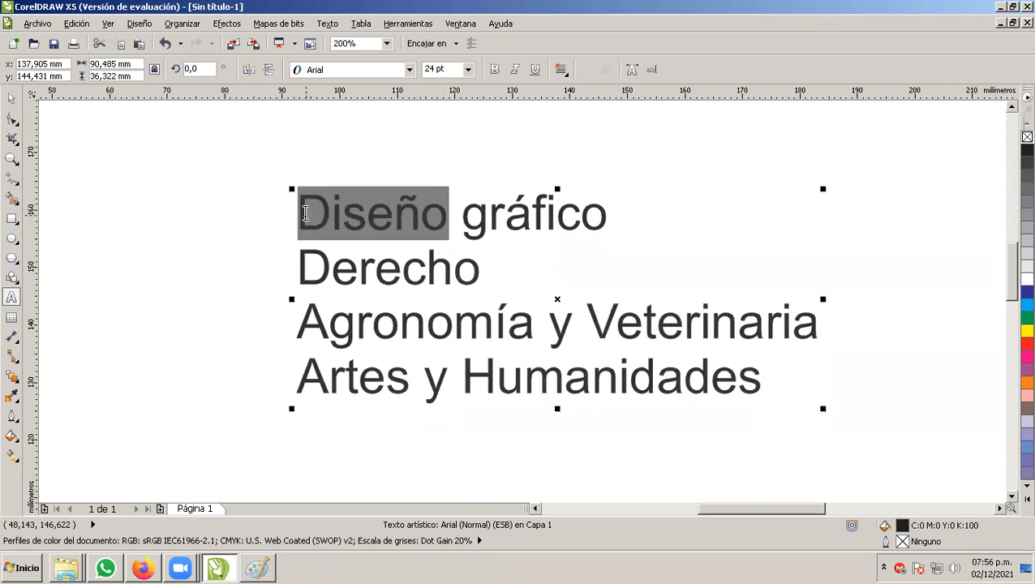
left_click(11, 98)
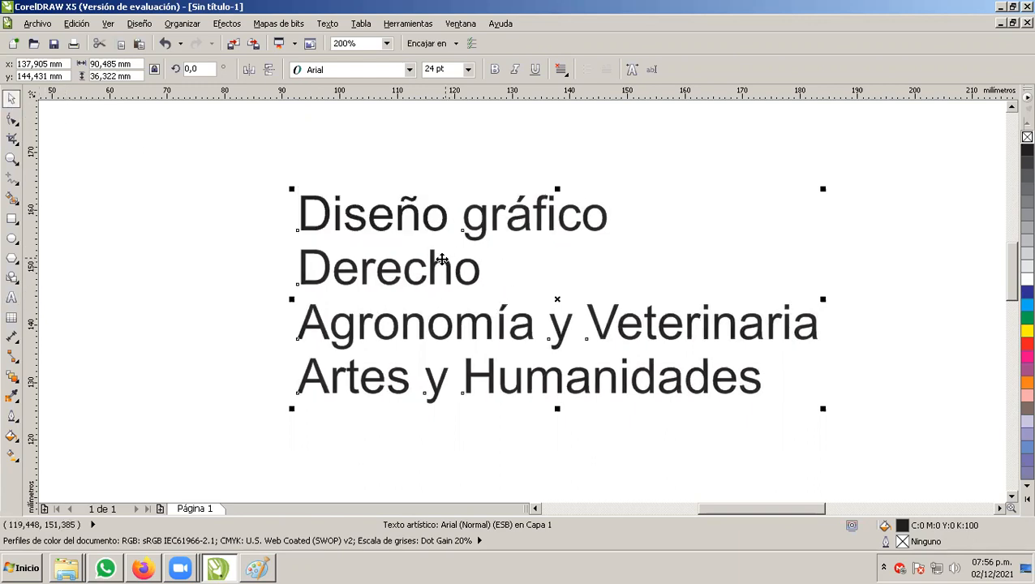
left_click_drag(410, 277, 369, 274)
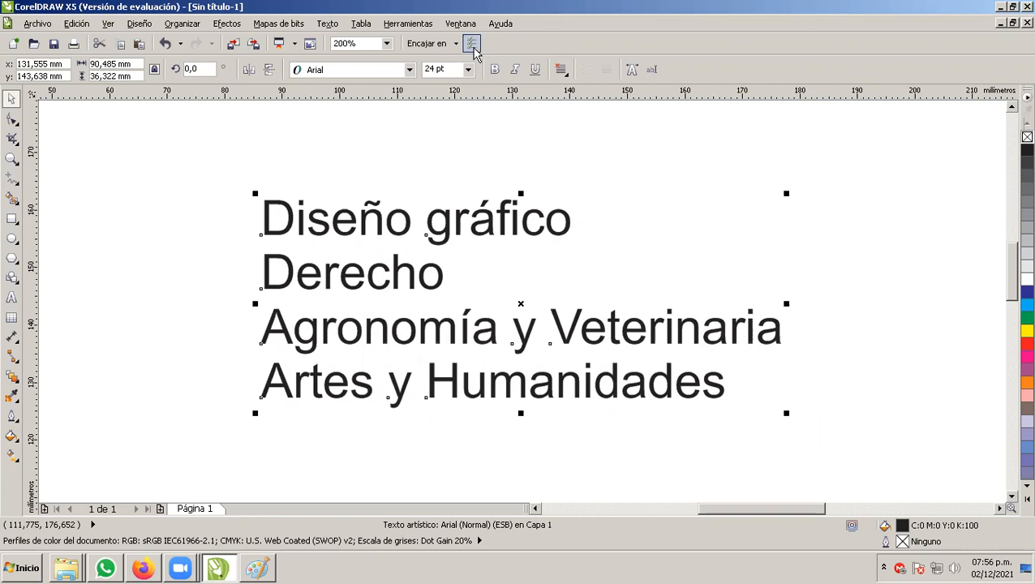
Look at the Fuentes settings in the font list options and close them without changing anything
left_click(329, 24)
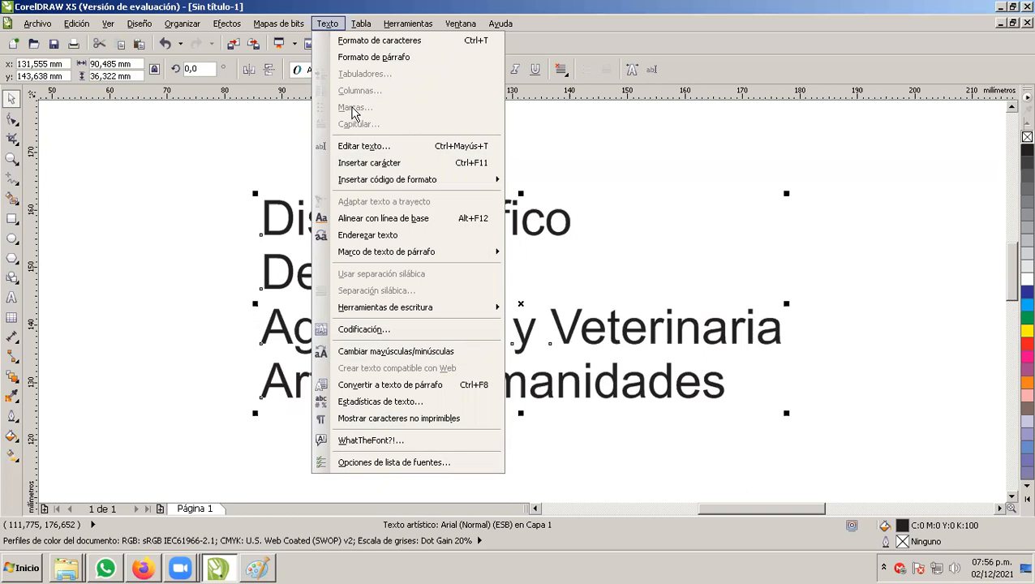
left_click(389, 461)
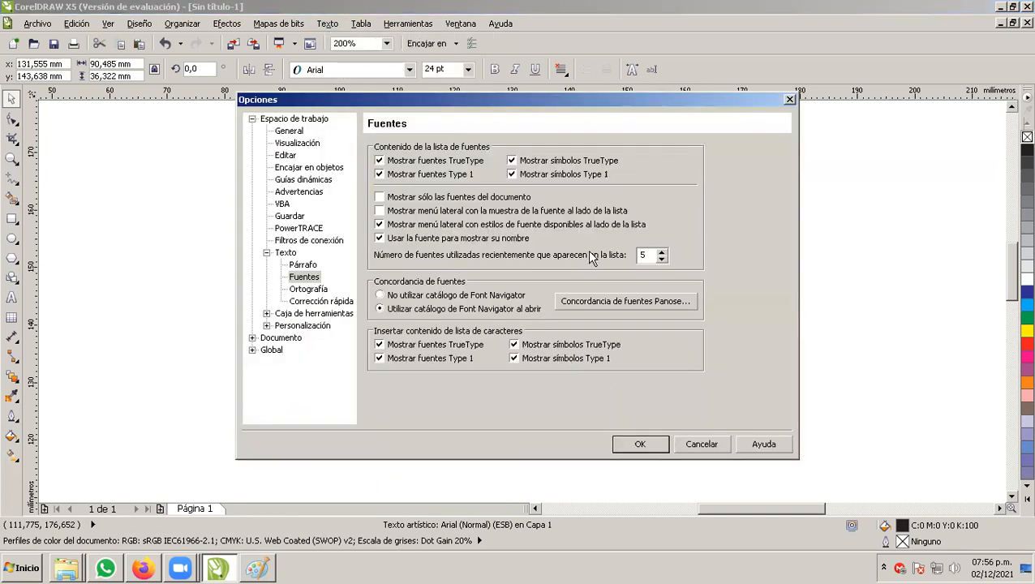
left_click(694, 444)
left_click(327, 24)
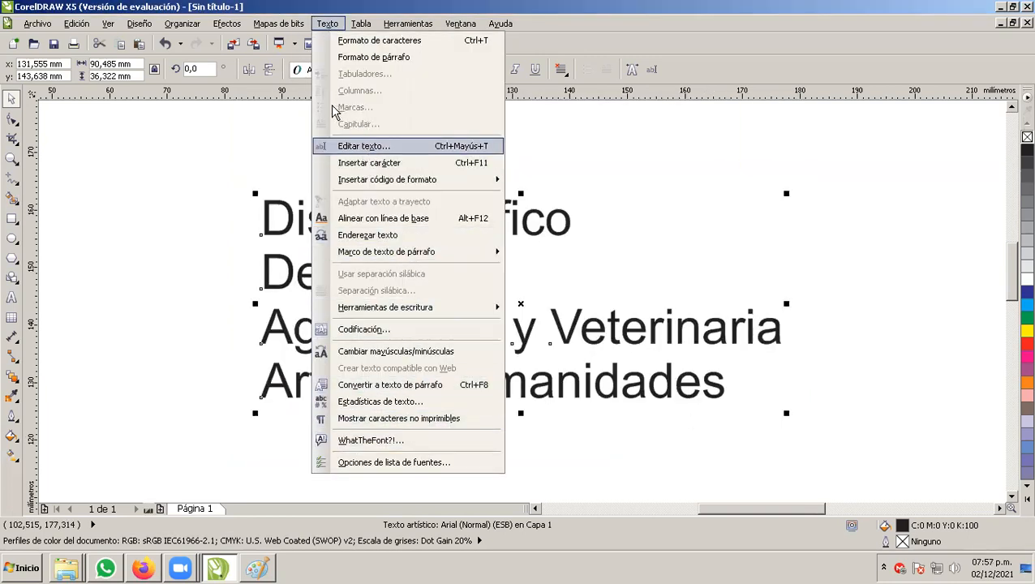
Insert a blank line after each of the first three lines of the text
double_click(590, 316)
left_click(577, 227)
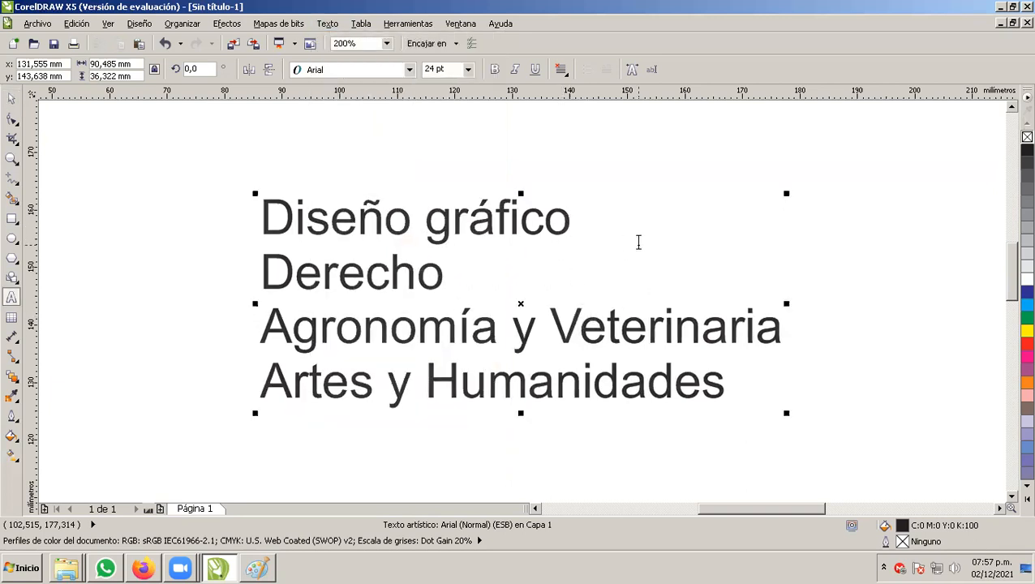
key("Return")
key("Down")
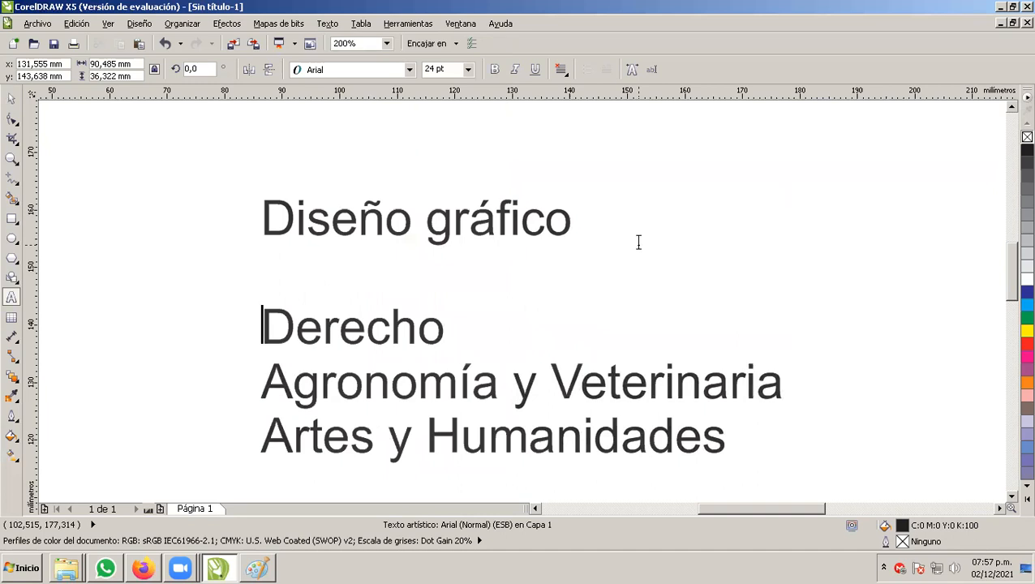
key("End")
key("Return")
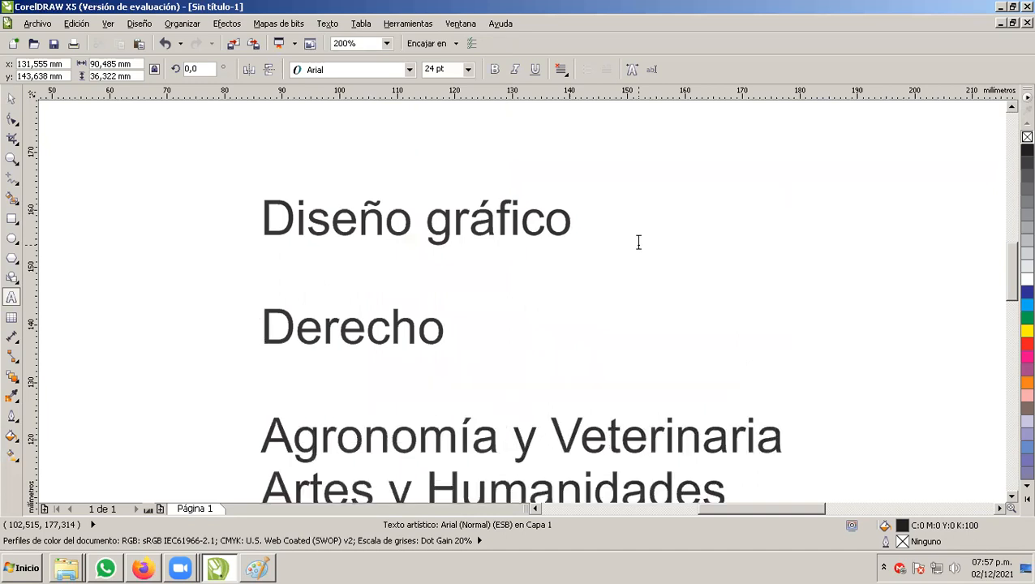
key("Down")
key("End")
key("Return")
Look at the paragraph formatting settings with the whole text selected, and close them without changing anything
key("F3")
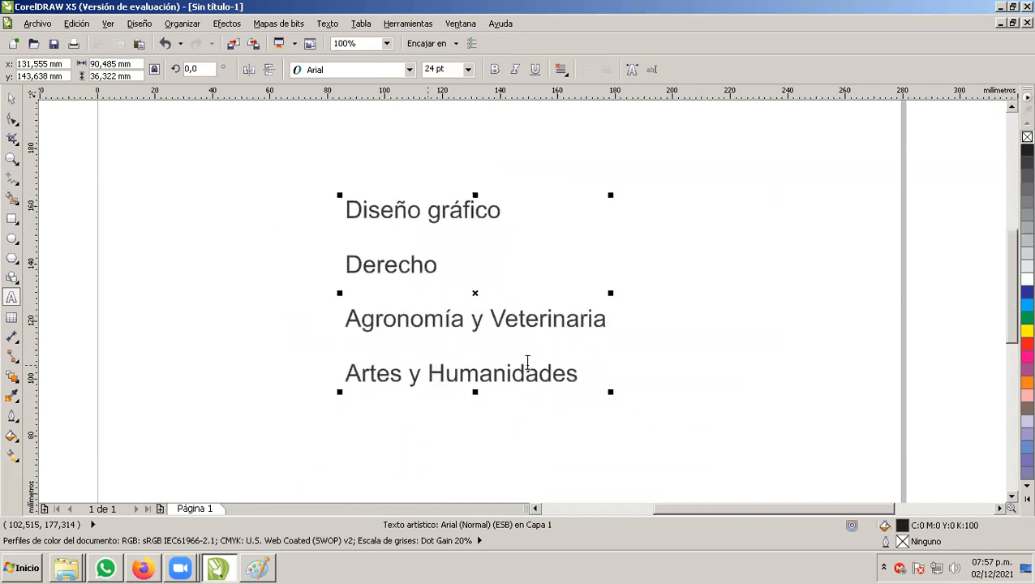
left_click_drag(582, 374, 344, 210)
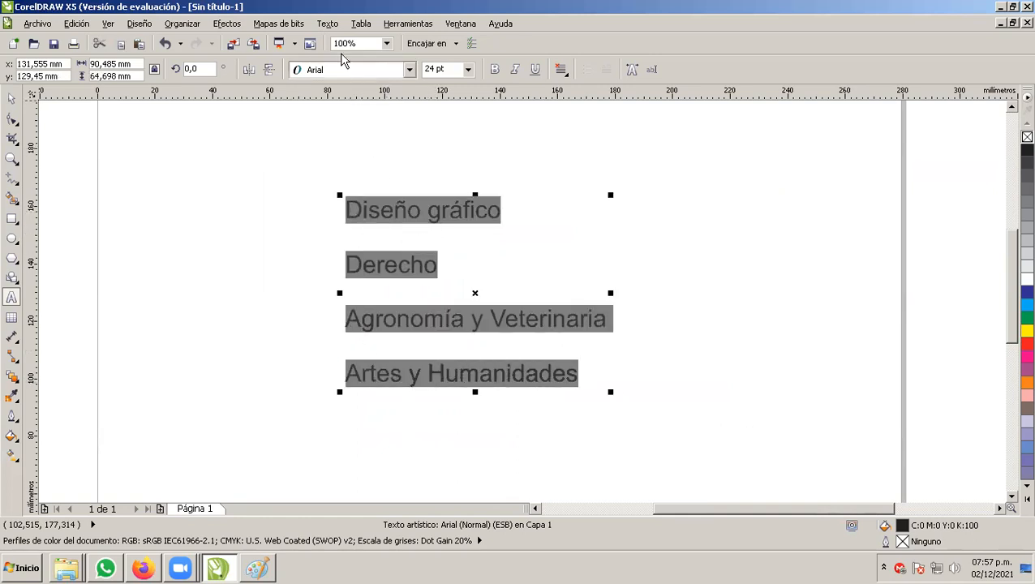
left_click(328, 23)
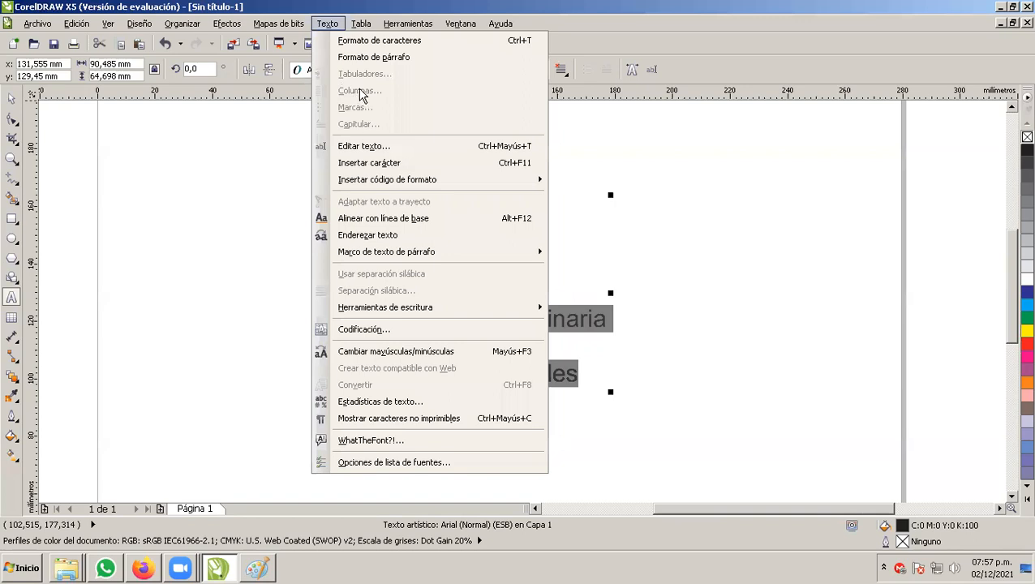
left_click(369, 57)
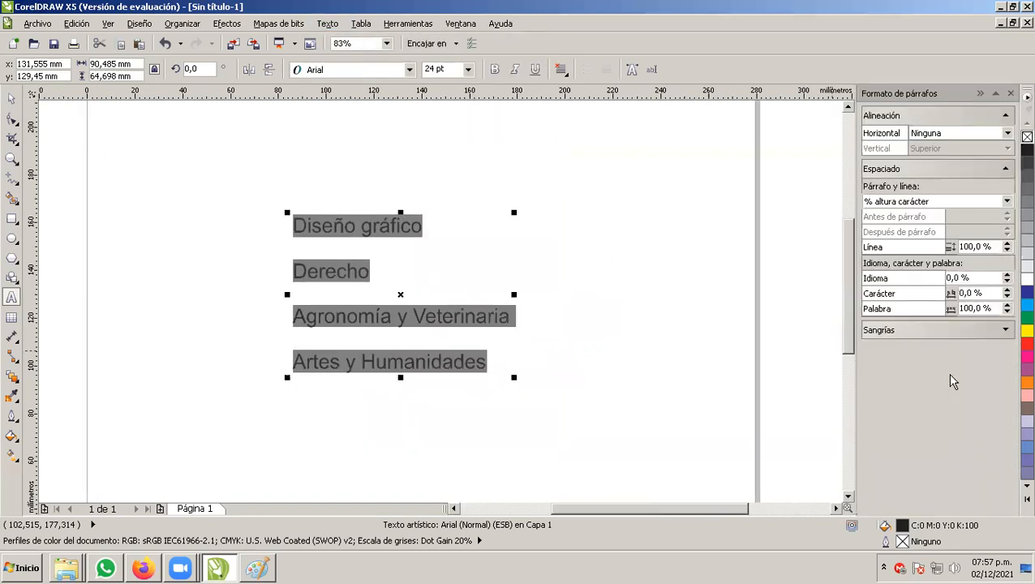
left_click(1010, 93)
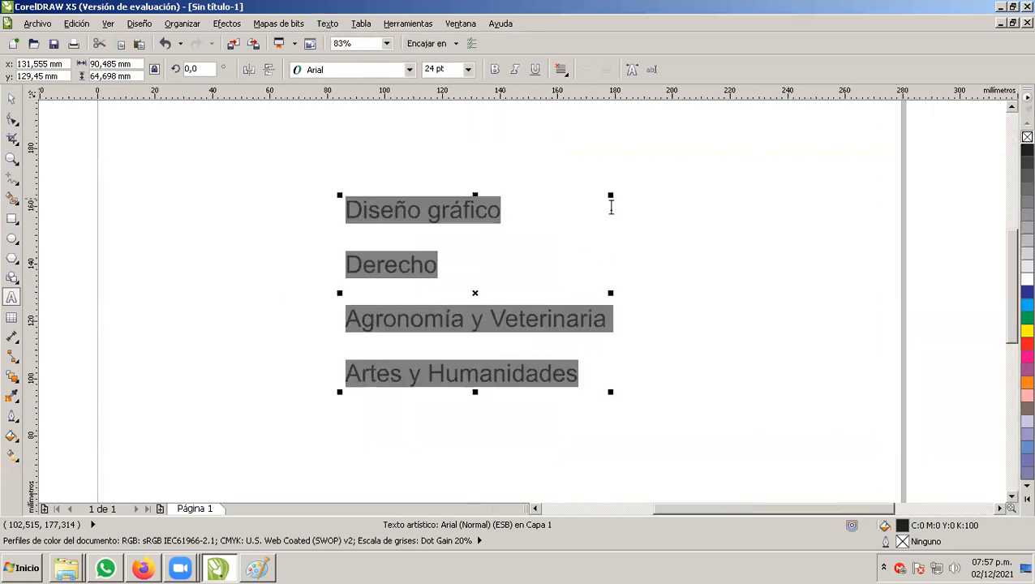
Try a hyphen and a space in front of "Diseño gráfico", and remove them again
left_click(352, 209)
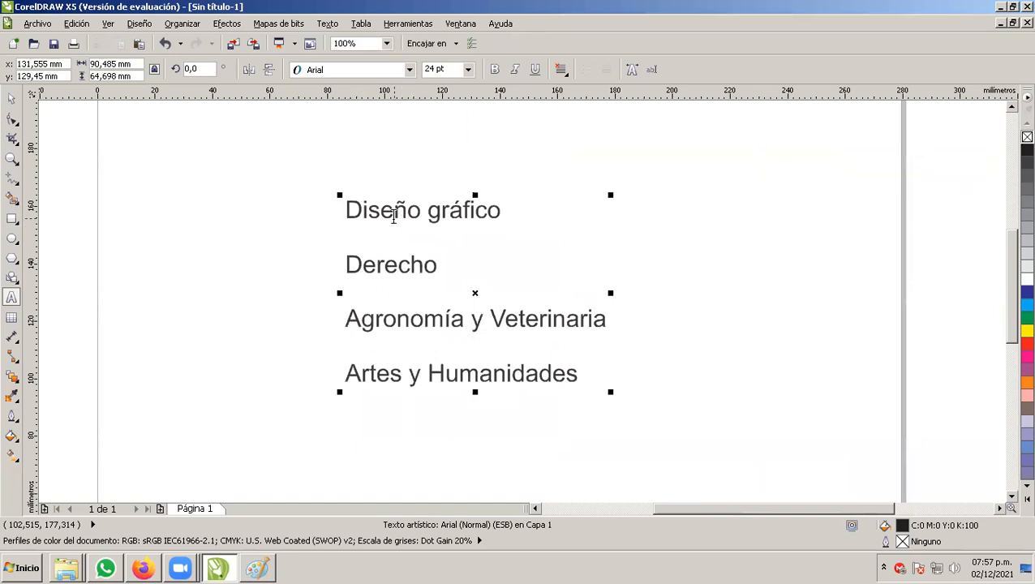
type("-")
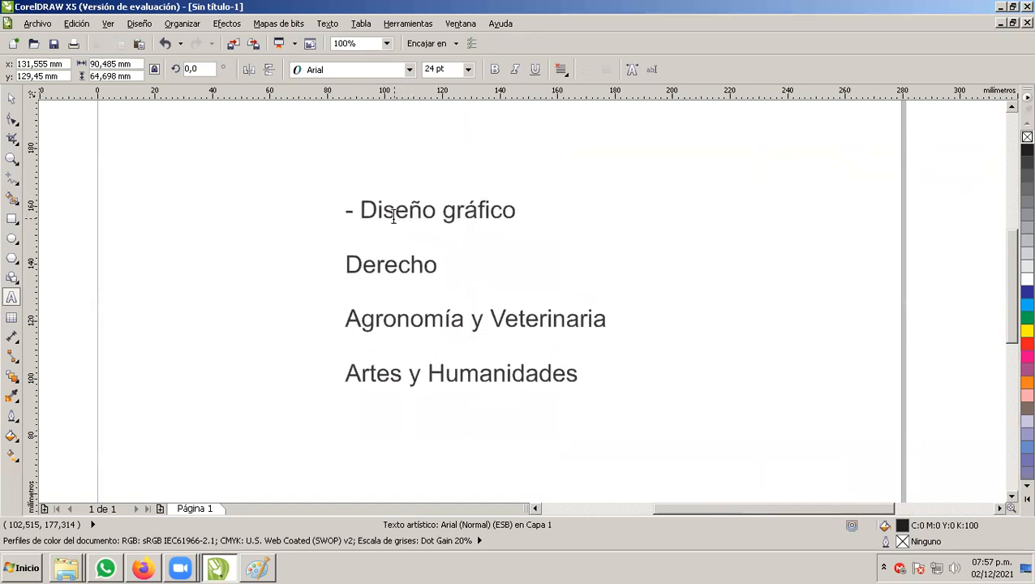
key("BackSpace")
key("BackSpace")
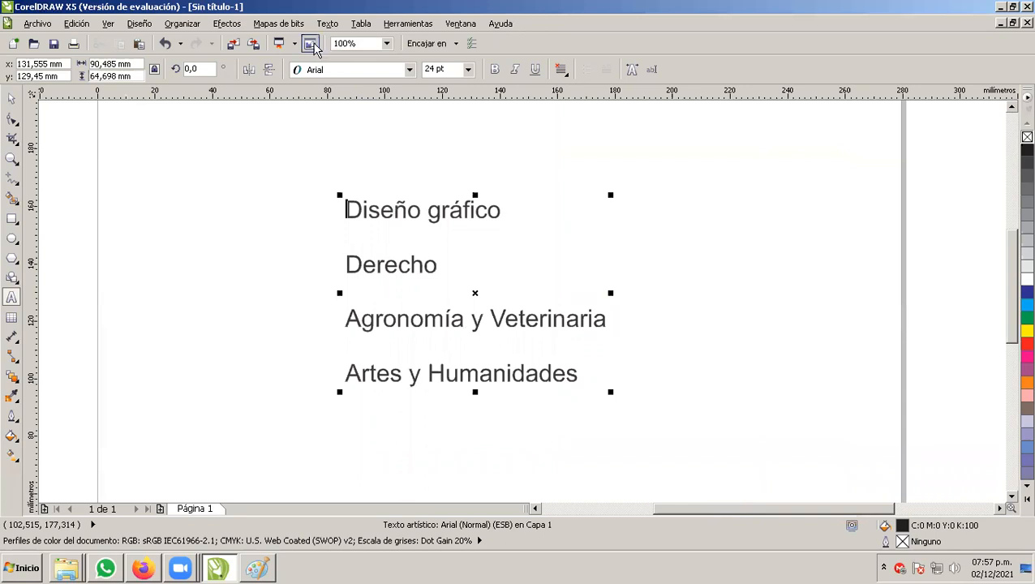
Insert the "Guión" formatting code in front of "Diseño gráfico"
left_click(328, 24)
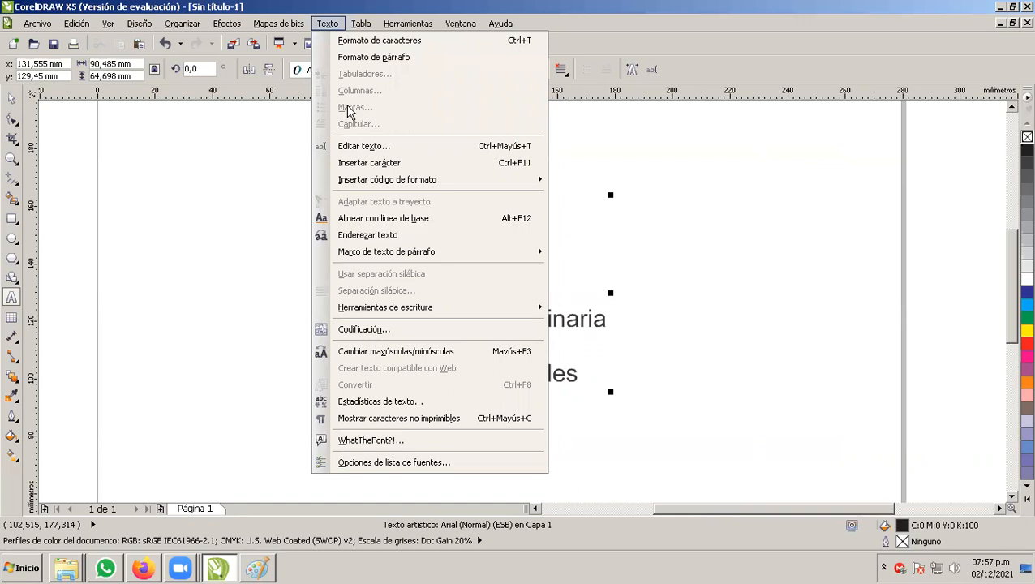
mouse_move(436, 187)
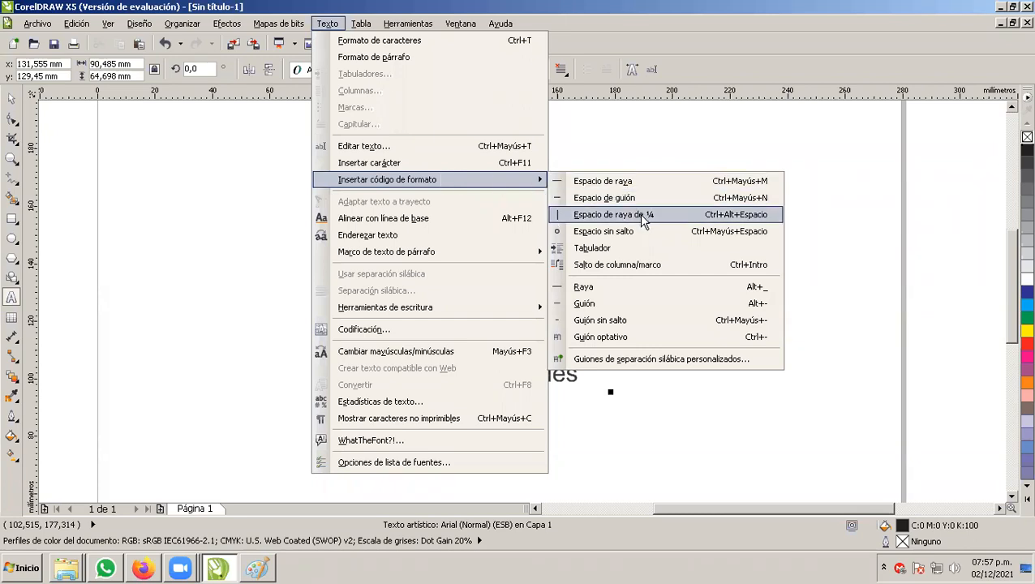
left_click(619, 305)
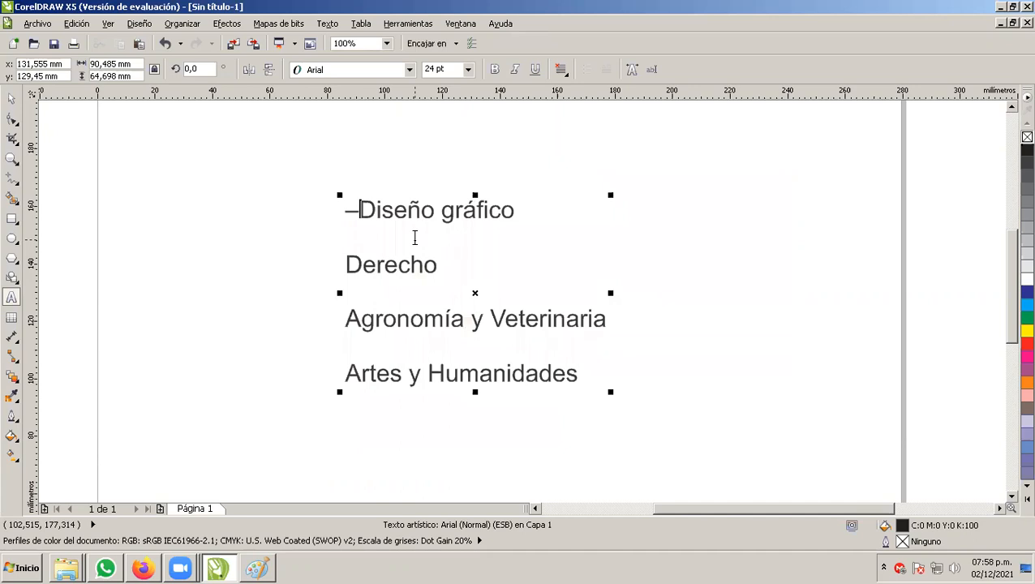
Add a hyphen and a space in front of "Derecho", "Agronomía y Veterinaria" and "Artes y Humanidades"
left_click(348, 260)
left_click(449, 265)
key("BackSpace")
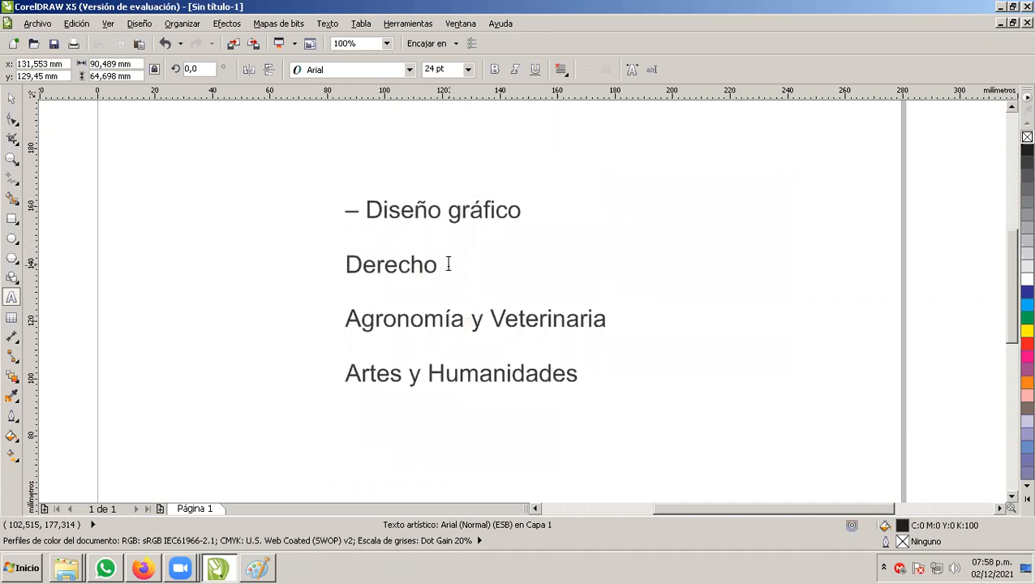
type("-")
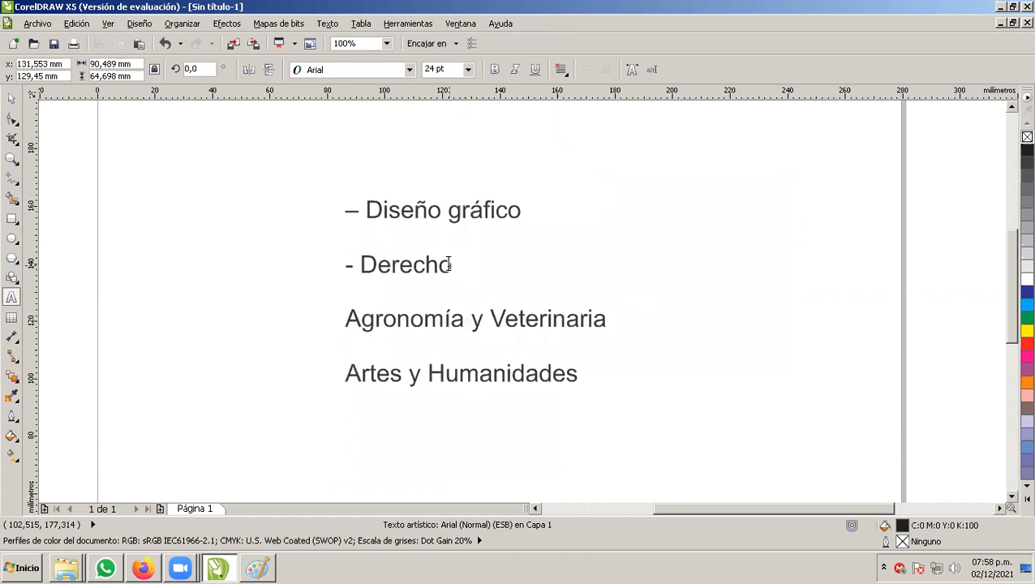
key("Down")
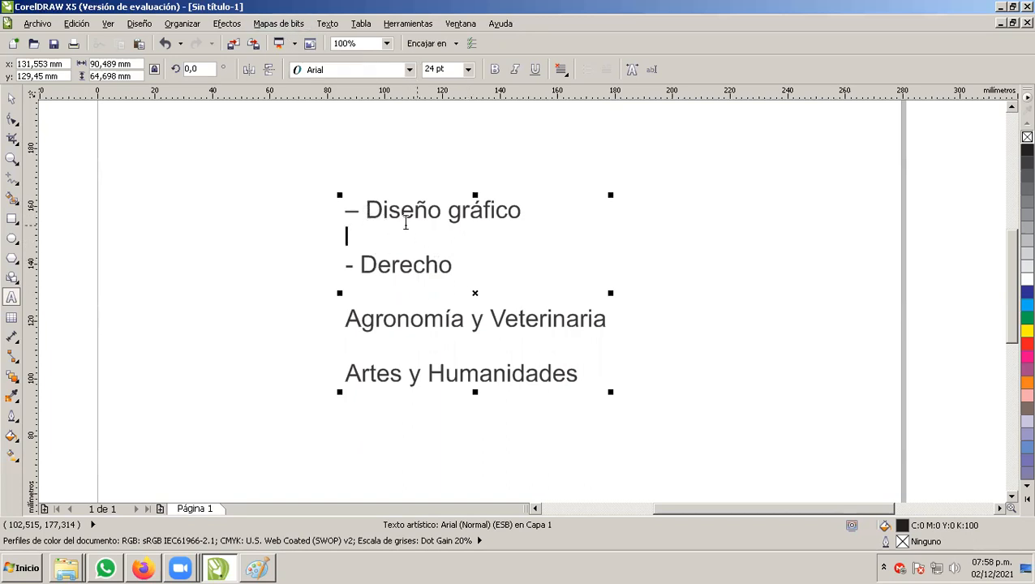
key("Down")
type("- ")
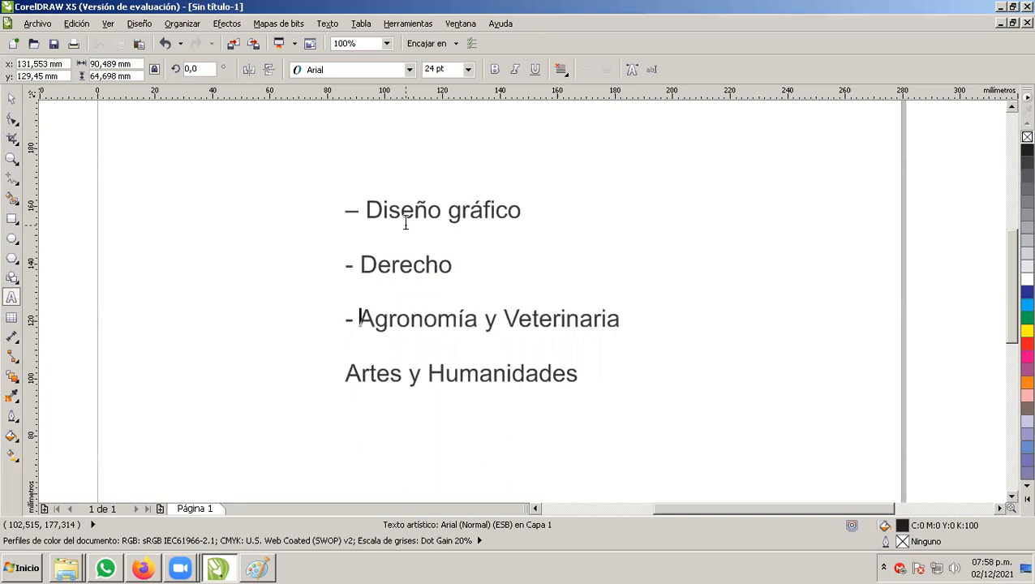
type("-")
Replace the long dash in front of "Diseño gráfico" with a plain hyphen like the other lines
key("Up")
key("Up")
key("Up")
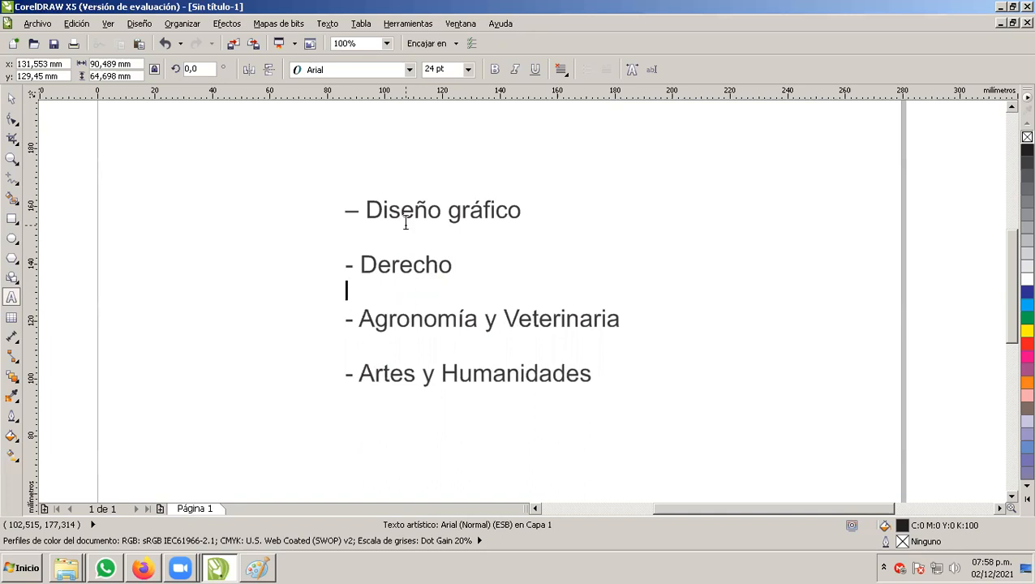
key("Up")
key("Up")
key("Up")
type("-")
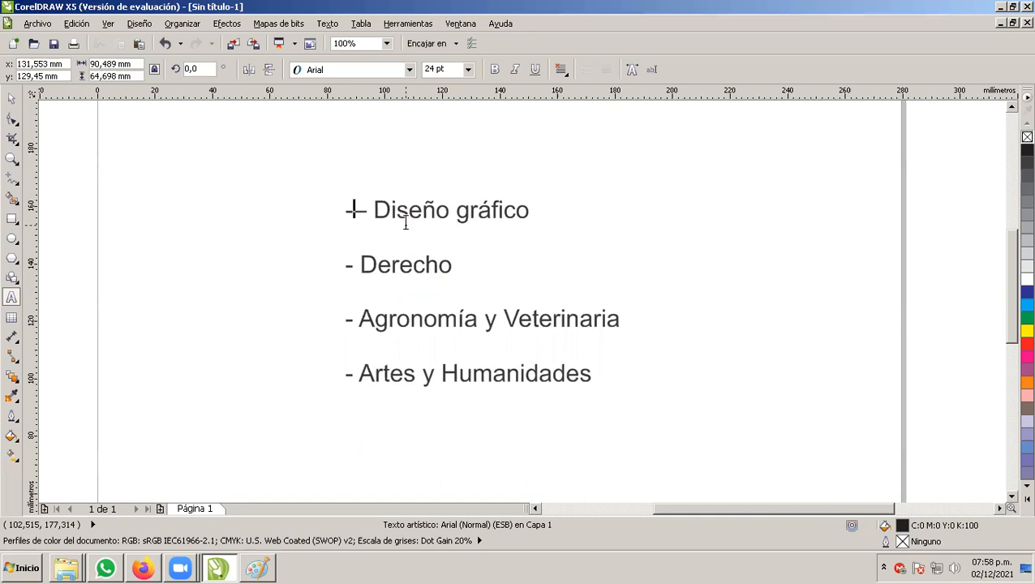
key("Delete")
key("Down")
key("Down")
key("Down")
left_click_drag(595, 374, 293, 213)
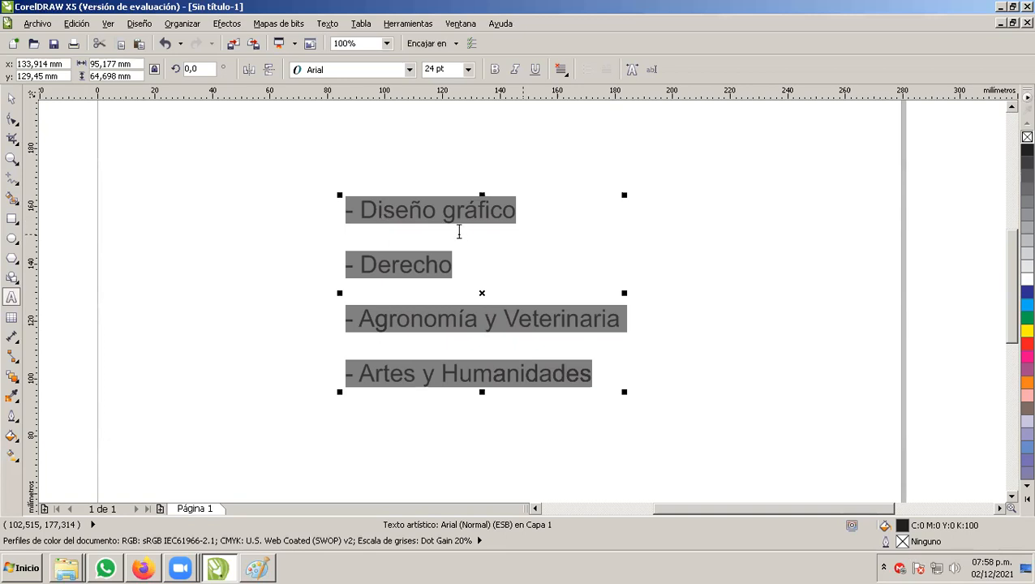
left_click(328, 23)
left_click(328, 23)
left_click(464, 206)
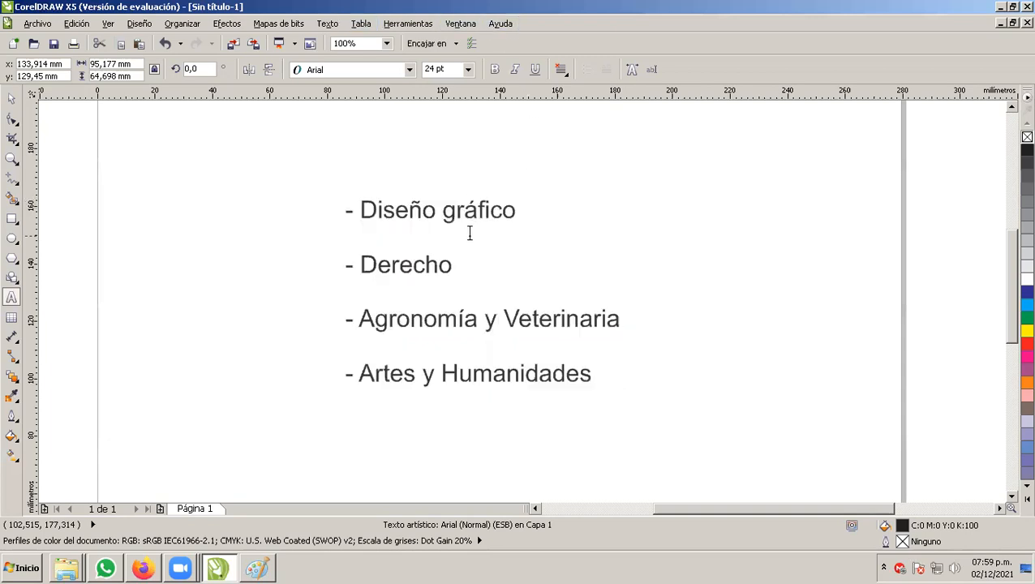
left_click(401, 268)
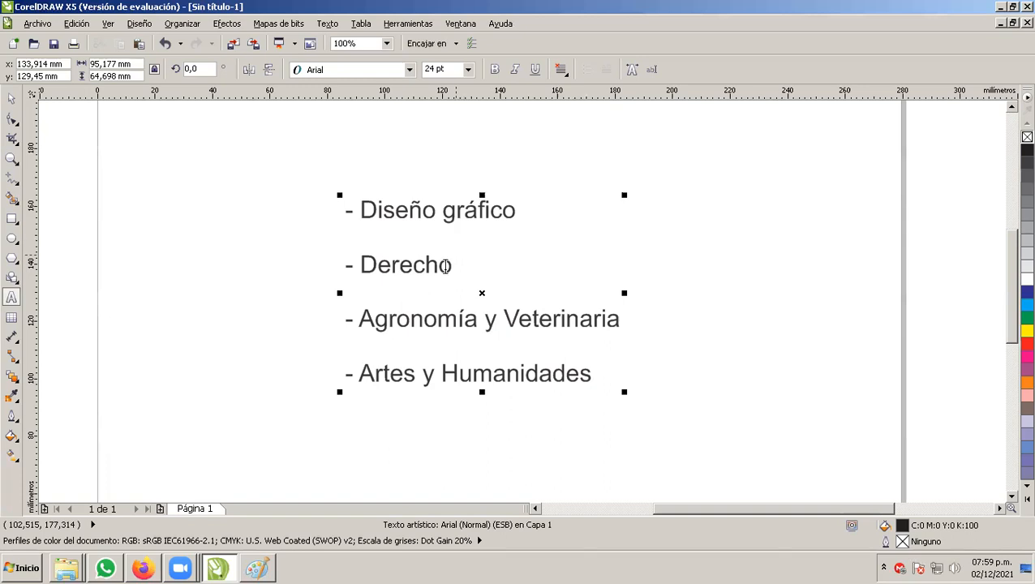
Split "Agronomía y Veterinaria" into two hyphenated lines, removing the "y" and leaving a blank line between them
left_click(477, 319)
key("Delete")
key("Delete")
key("Delete")
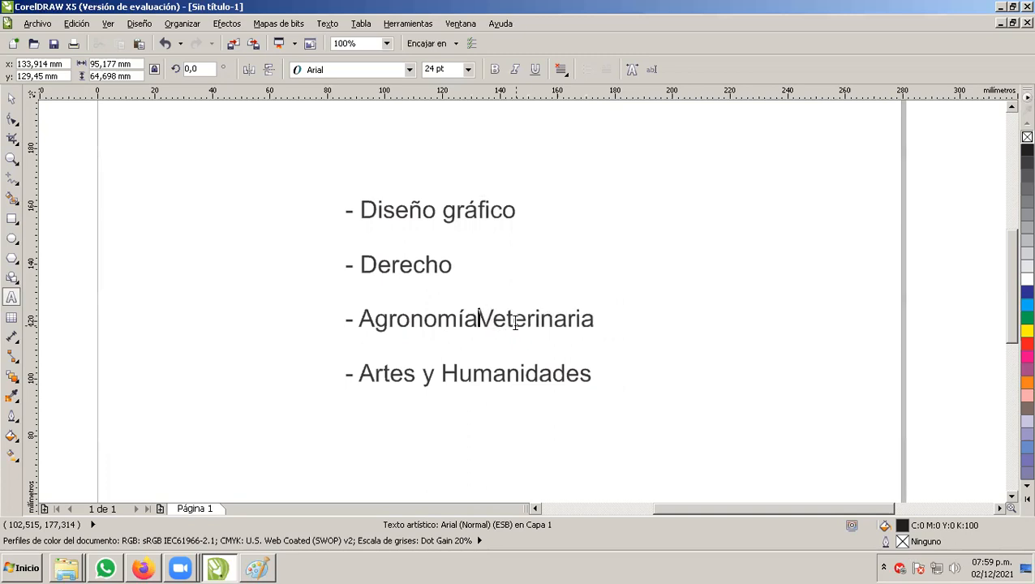
key("Return")
key("Return")
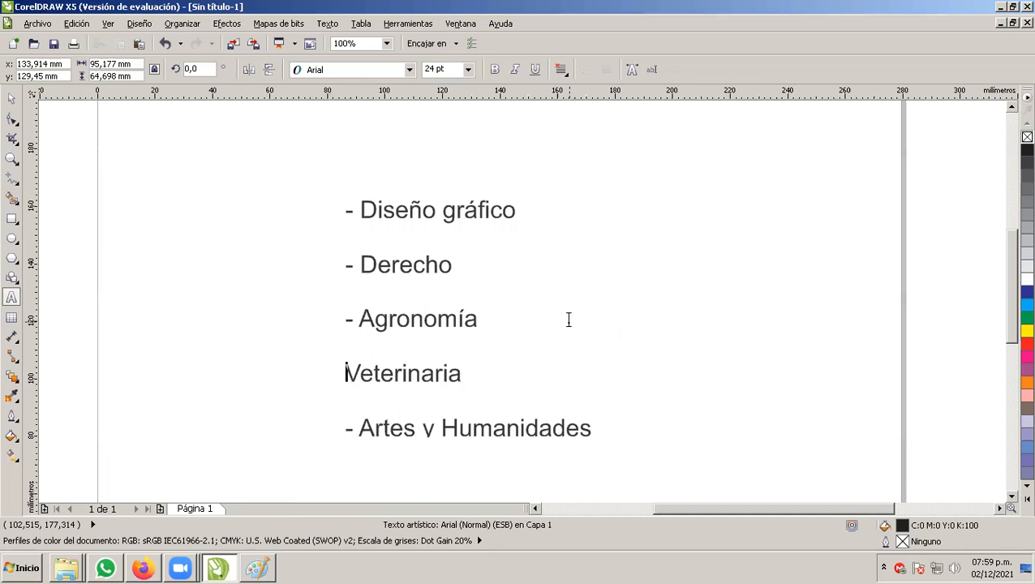
type("-")
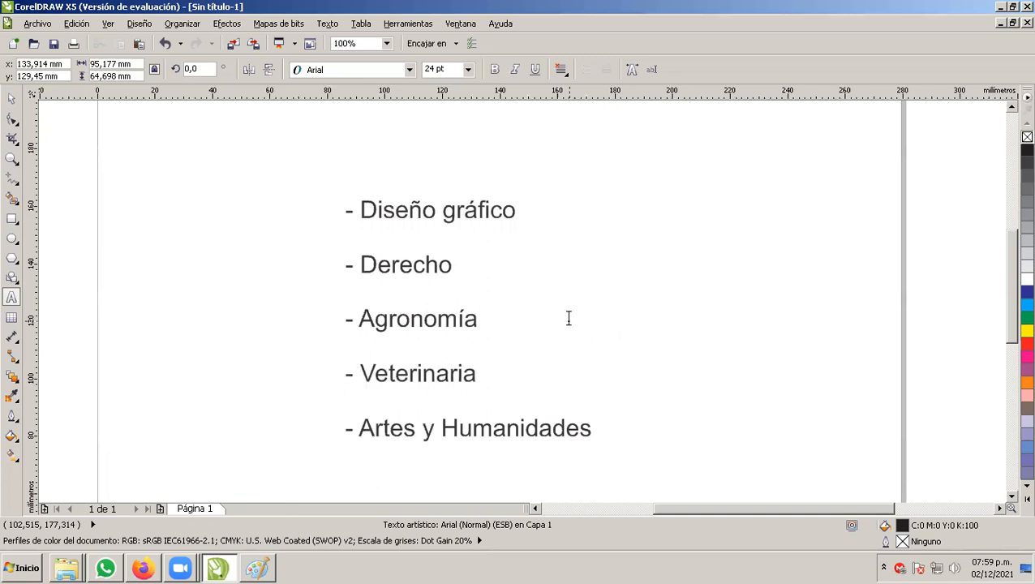
Delete the blank lines between all the list items
key("Up")
key("Up")
key("Up")
key("Up")
key("Up")
key("Delete")
key("Down")
key("Delete")
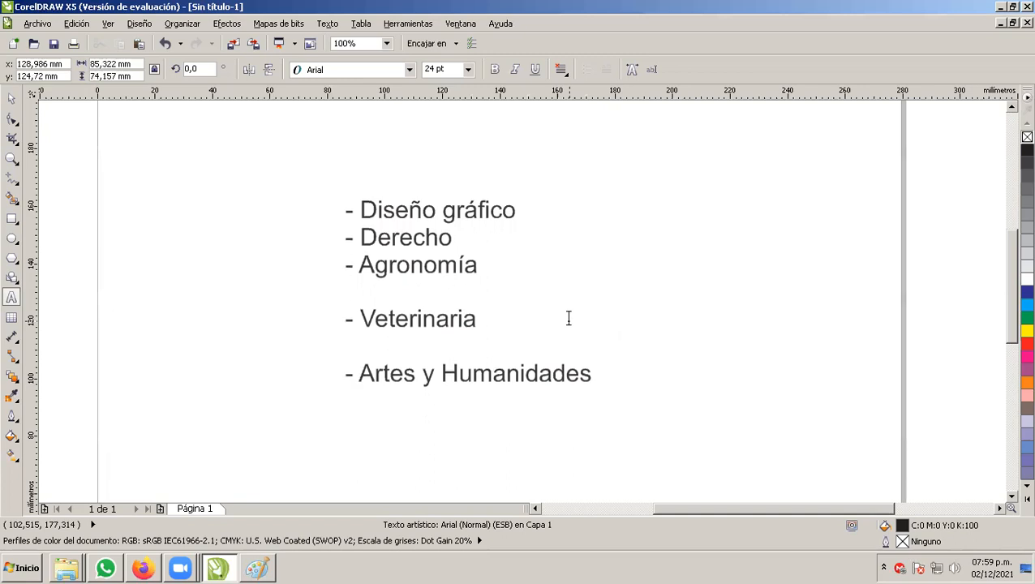
key("Down")
key("Delete")
key("Down")
key("Delete")
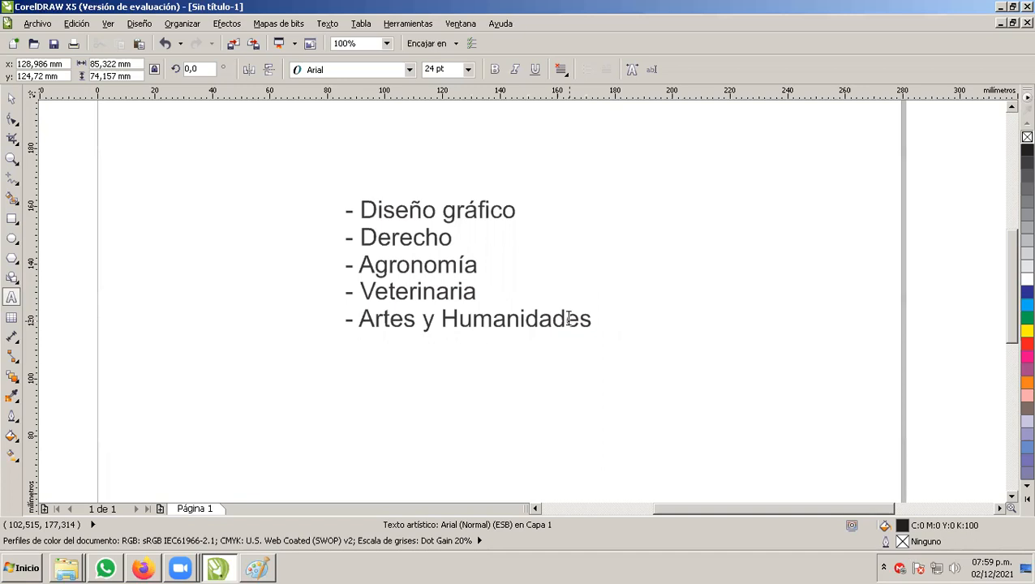
Split "Artes y Humanidades" into two consecutive hyphenated lines without the "y", and finish editing the text
key("Delete")
key("Delete")
key("Delete")
key("Return")
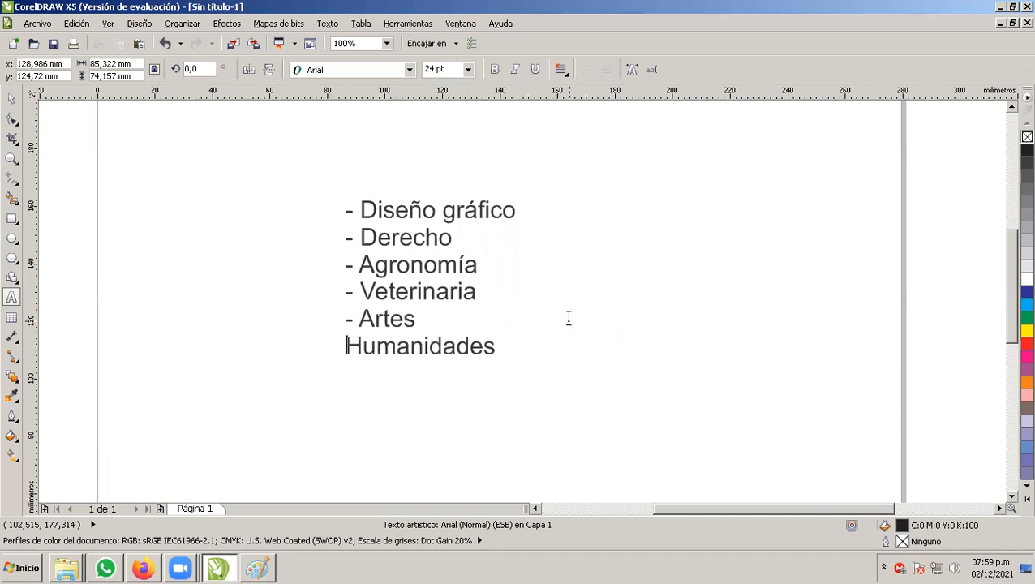
type("-")
left_click(11, 98)
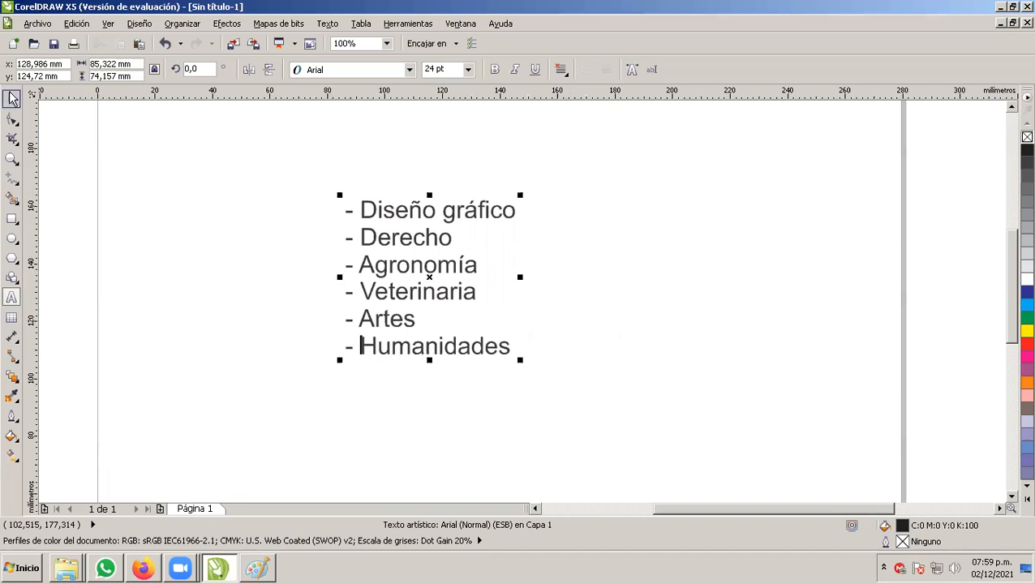
Move the text block slightly left and down to about x 108.7 mm, y 133.4 mm
left_click(566, 328)
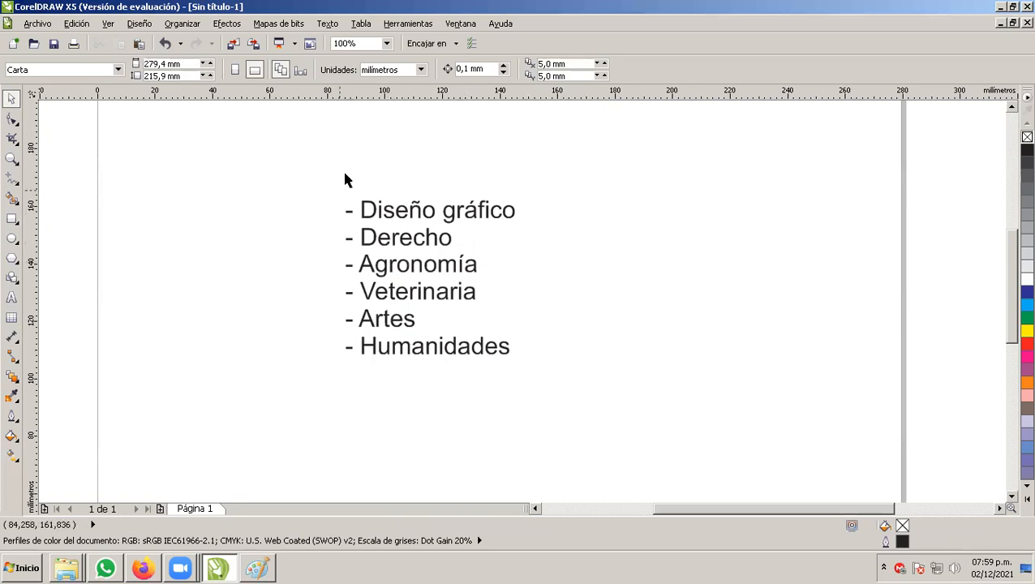
left_click(393, 264)
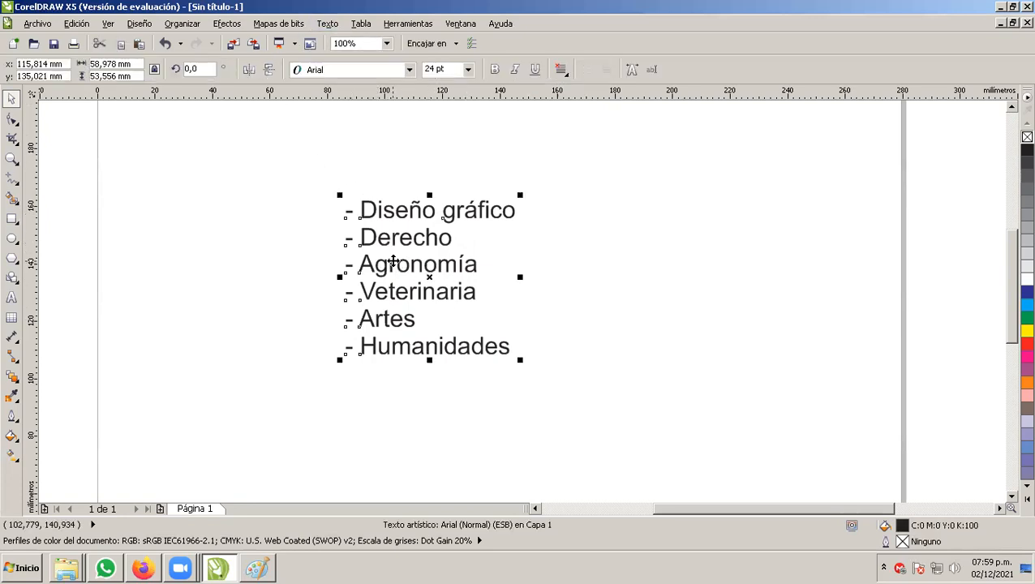
left_click_drag(394, 261, 364, 271)
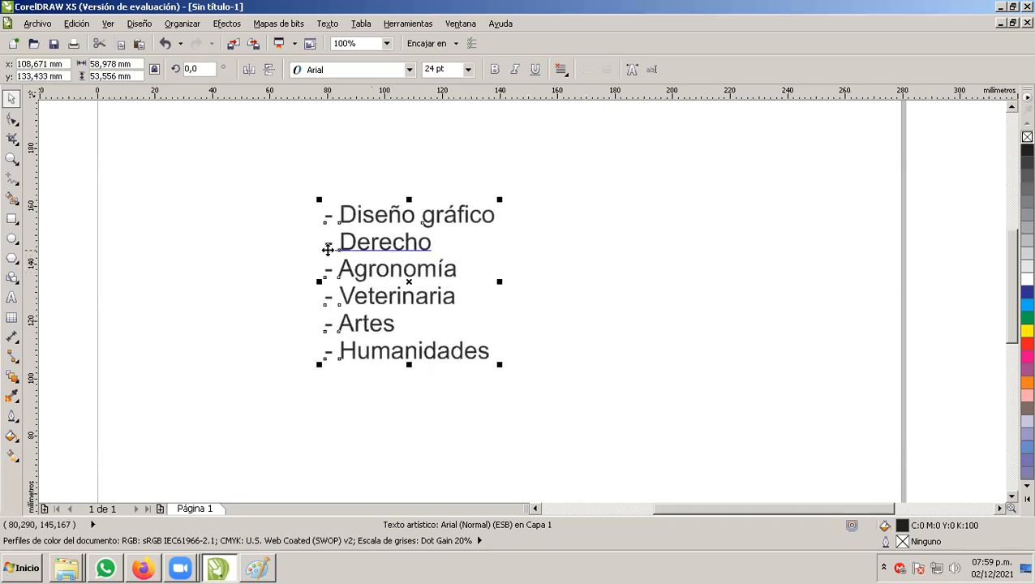
Move the hyphen of the first line up and to the left with the Shape tool, and undo the move
left_click(12, 119)
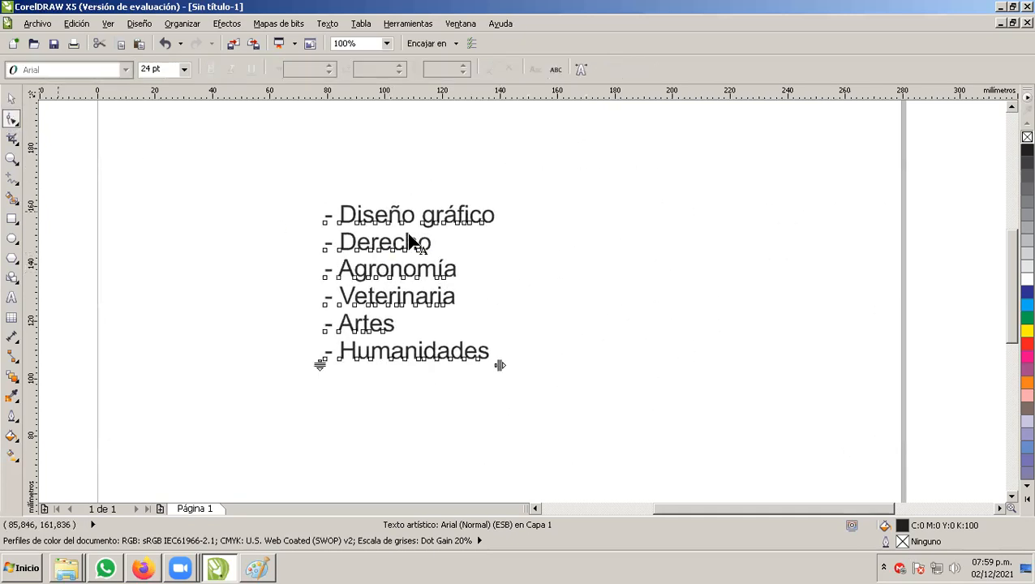
left_click_drag(325, 222, 286, 183)
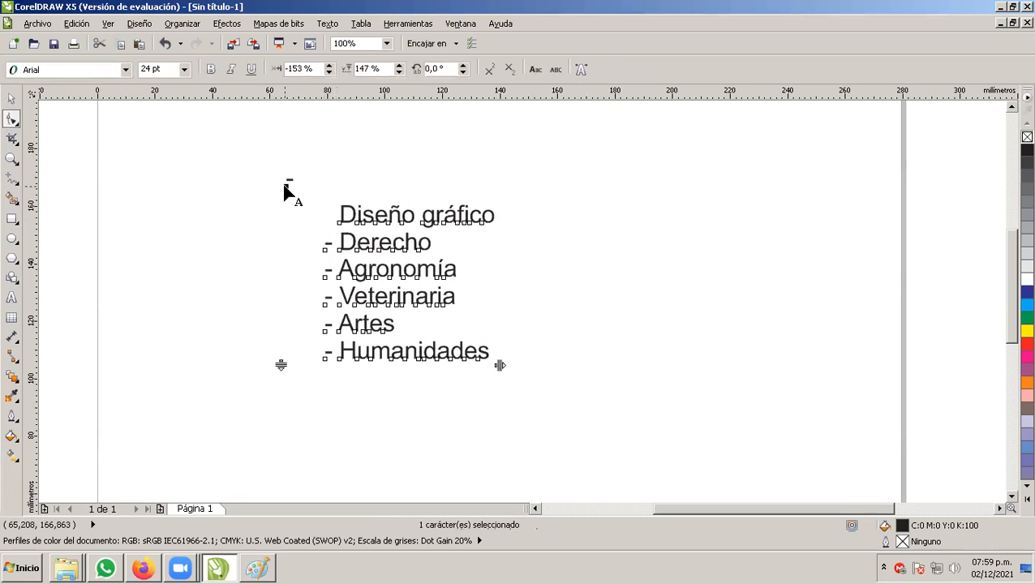
key("ctrl+z")
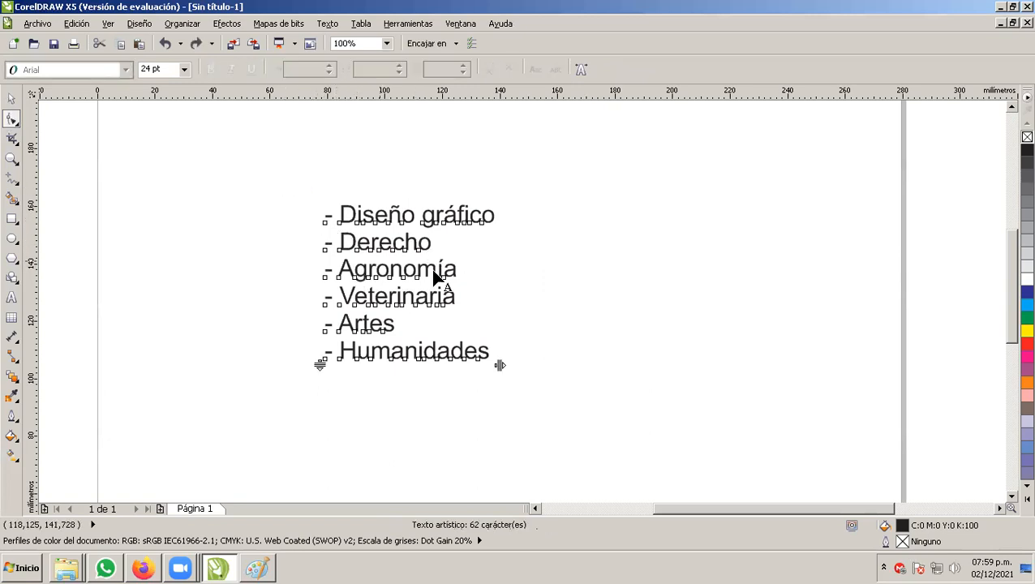
Raise the "D" of "Diseño" above its baseline with the Shape tool, to about 31 % vertical and 1 % horizontal shift
left_click(13, 99)
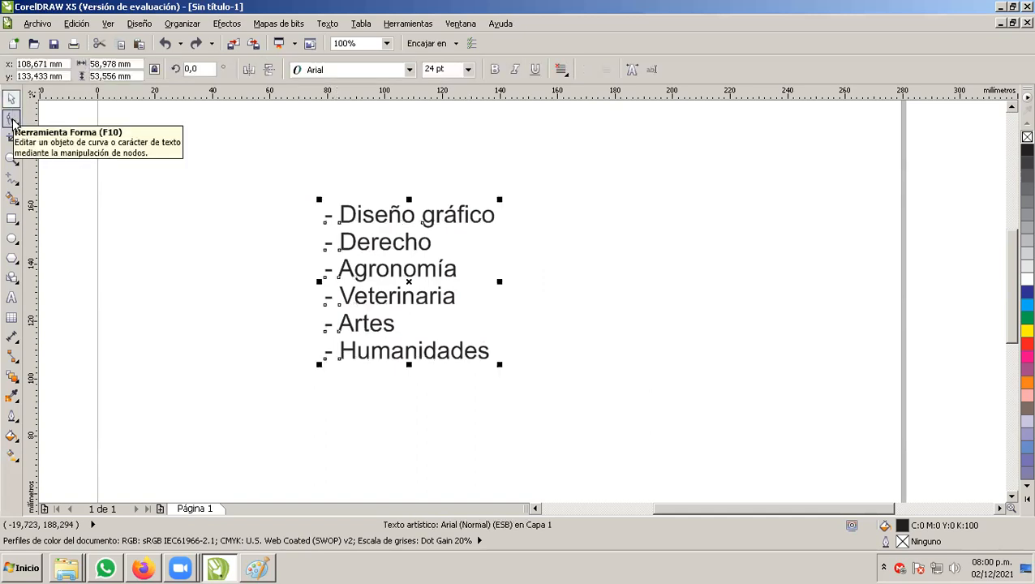
left_click(12, 120)
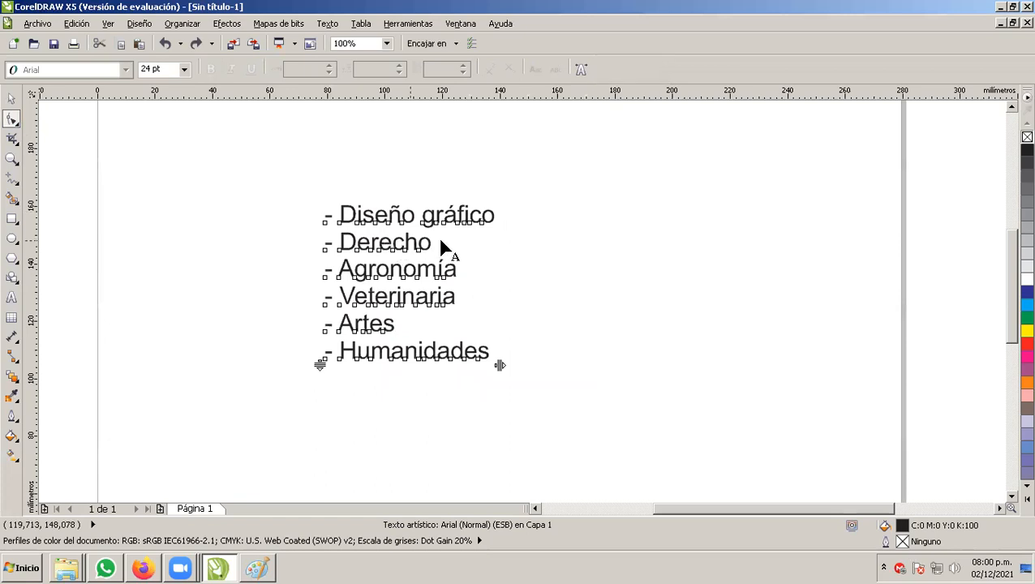
scroll(440, 241, "up", 4)
scroll(402, 244, "down", 2)
scroll(372, 165, "up", 2)
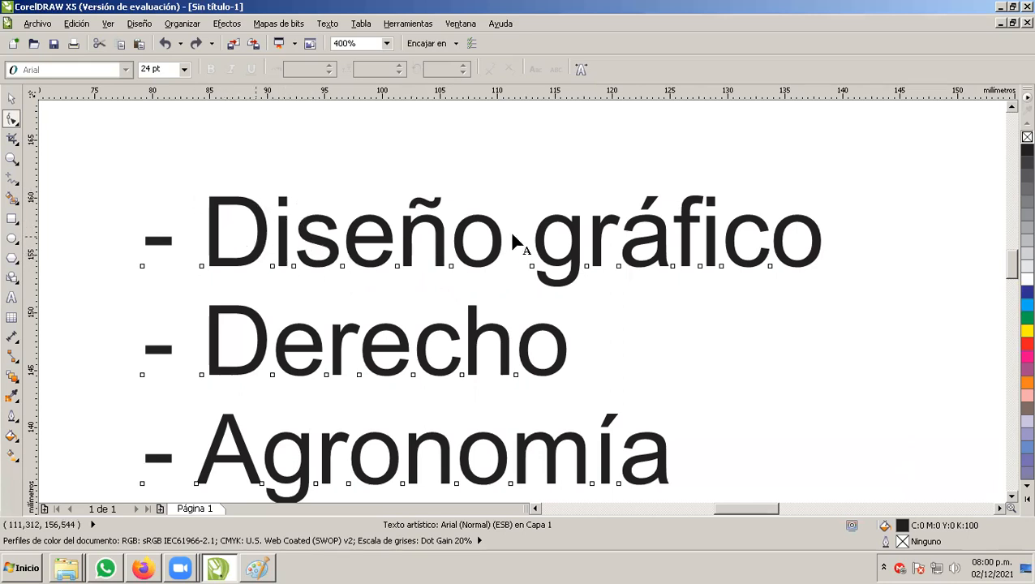
left_click(209, 247)
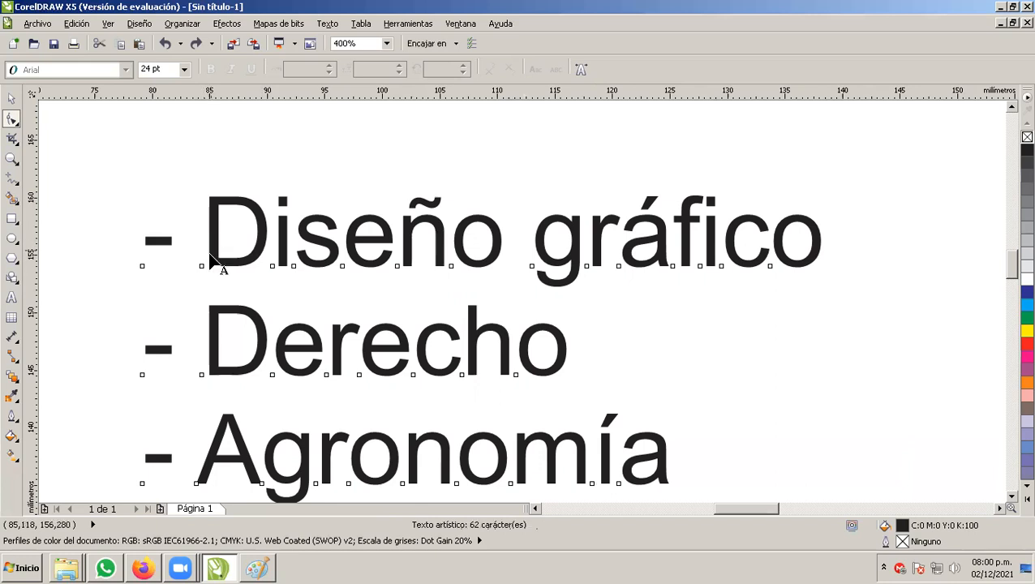
left_click_drag(201, 265, 205, 233)
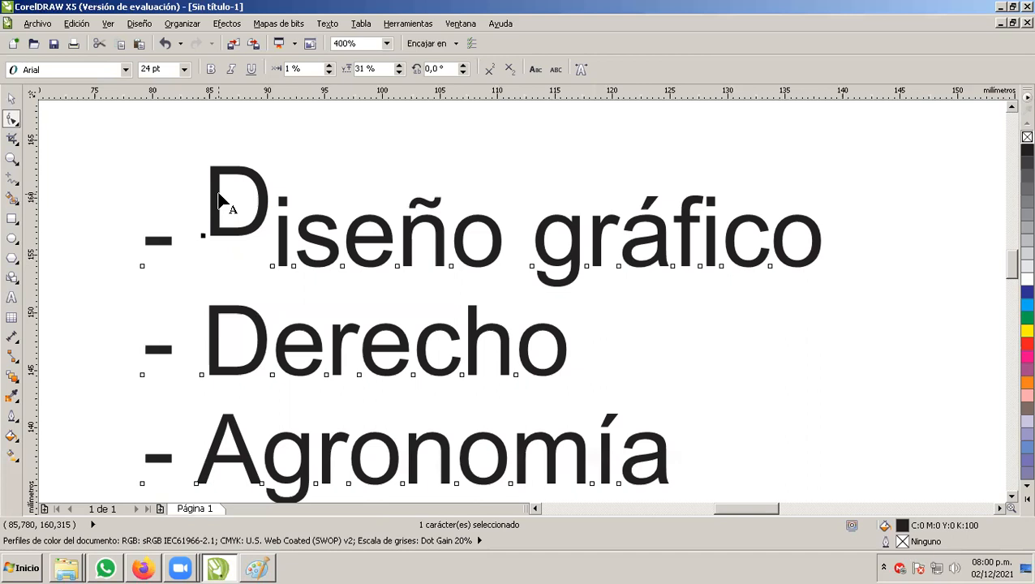
Raise the "s" of "Diseño" by about 20 % and the "ñ" by about 12 % with the Shape tool
left_click(292, 261)
left_click_drag(293, 258, 295, 245)
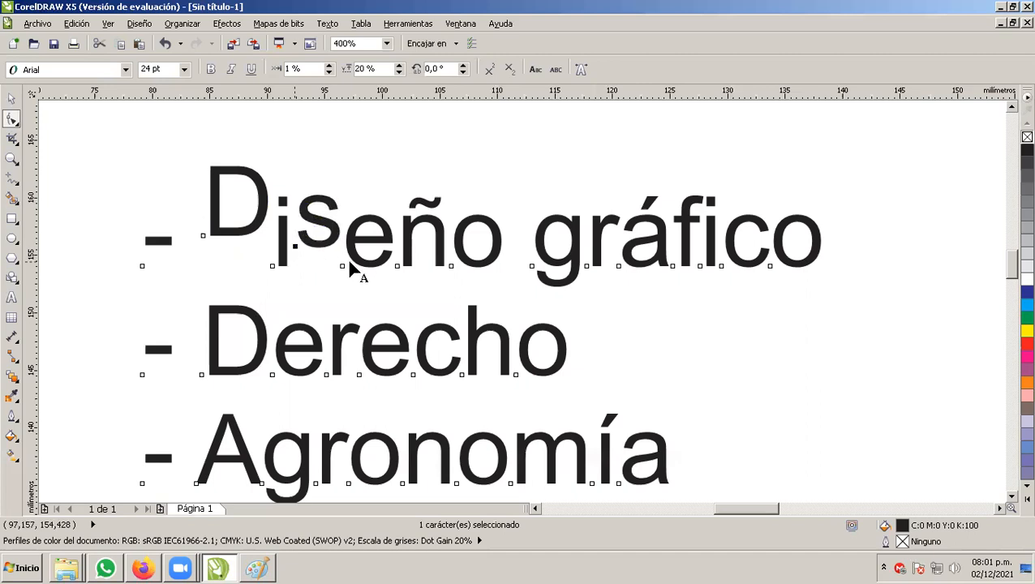
left_click(396, 264, "shift")
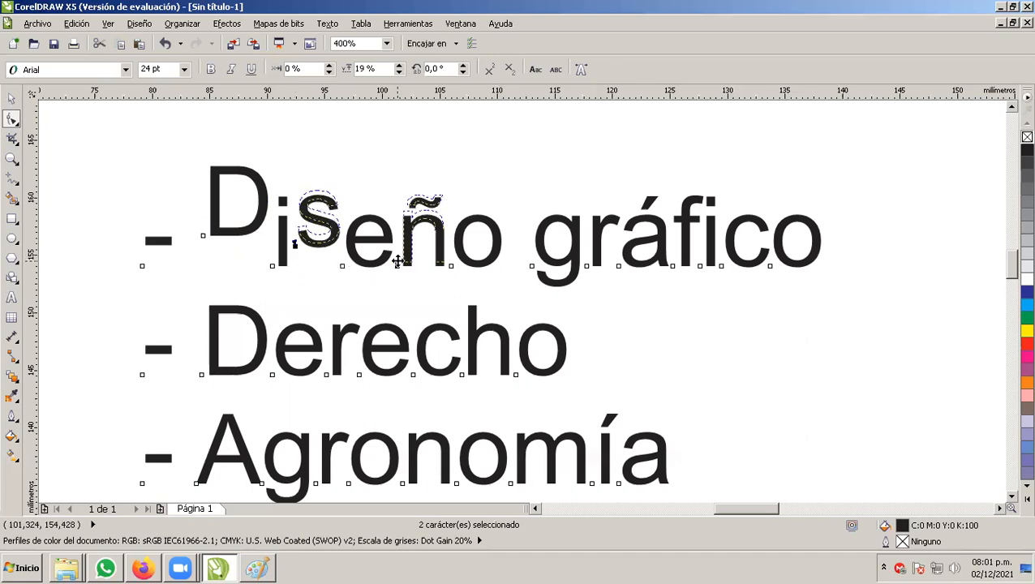
left_click(401, 280)
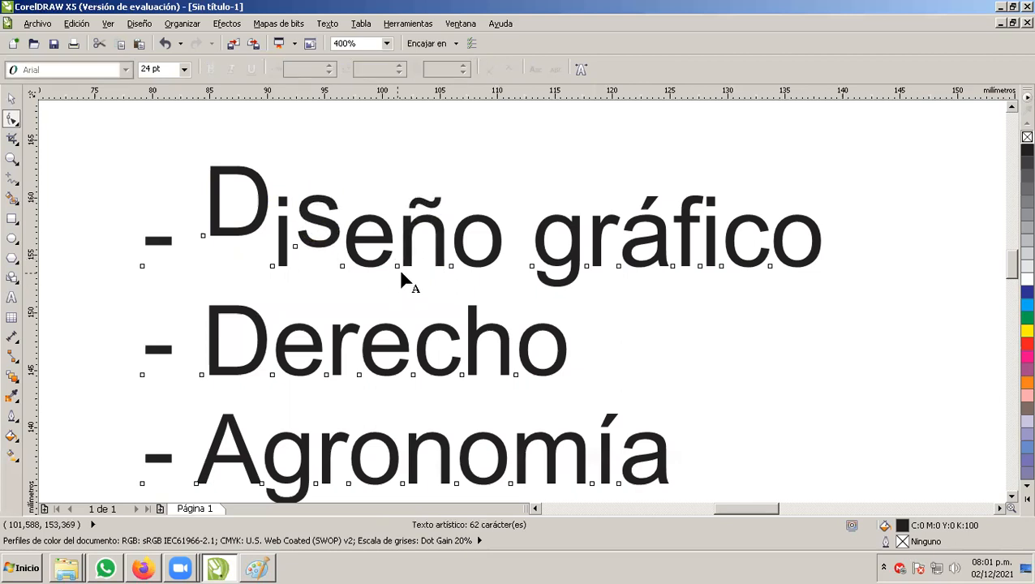
left_click_drag(397, 266, 398, 255)
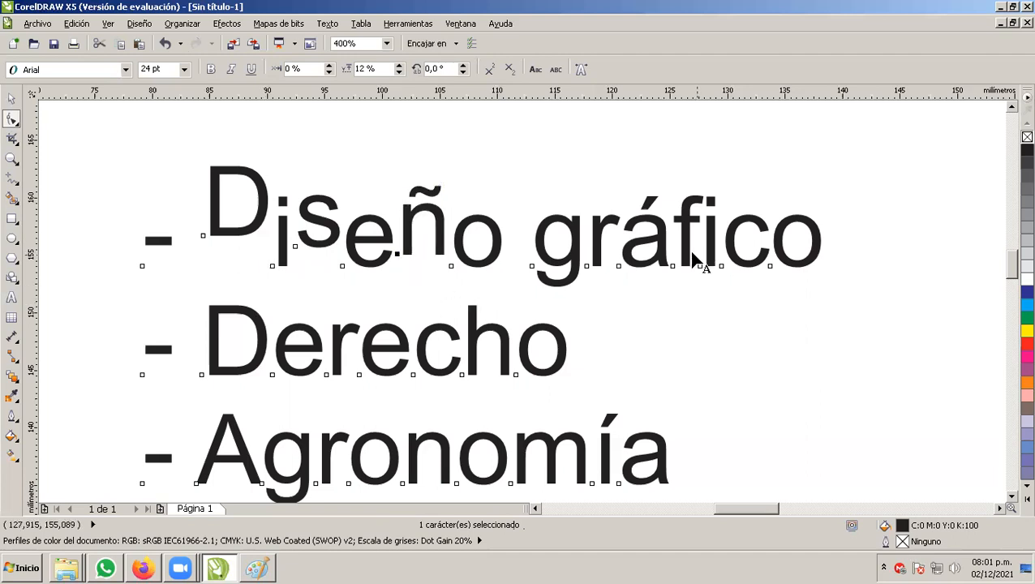
Edit the first line's text so that "Diseño" reads "Diseñador"
left_click(12, 98)
double_click(453, 243)
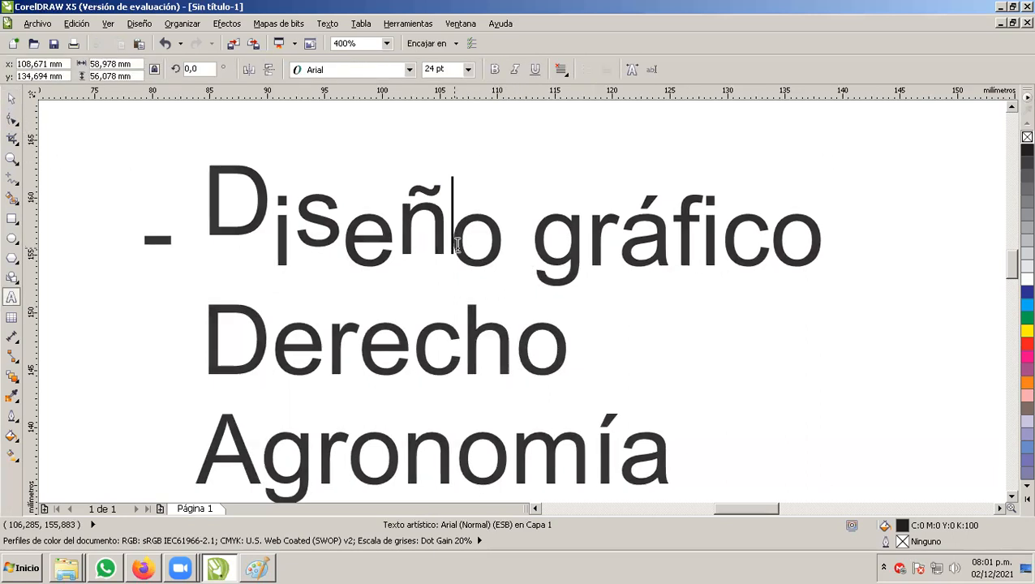
key("Left")
key("Left")
key("Left")
key("Left")
key("Left")
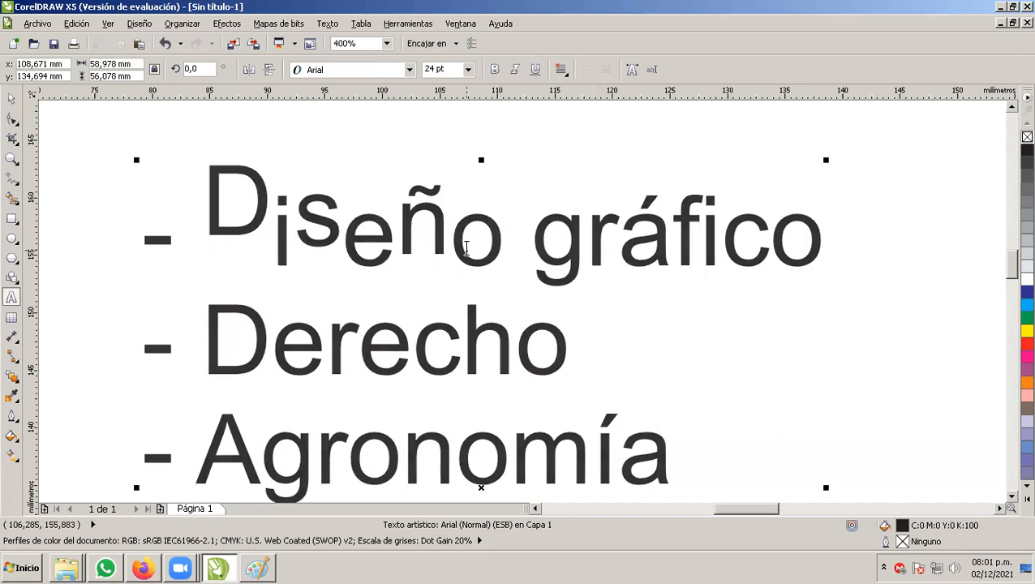
key("Right")
key("Right")
key("Right")
key("Right")
key("Right")
key("Left")
key("Left")
key("Right")
key("Left")
type("ado")
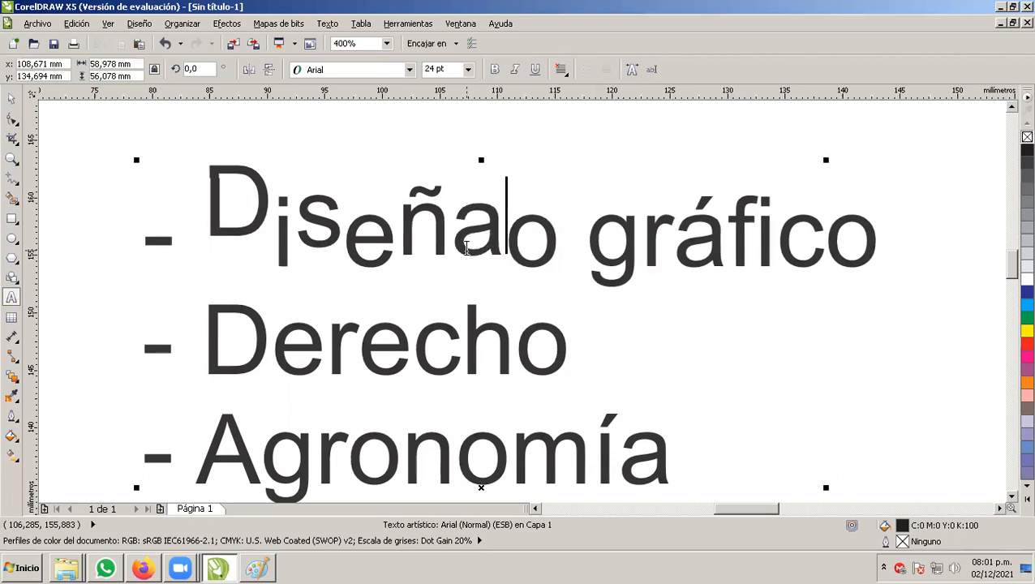
type("r")
key("BackSpace")
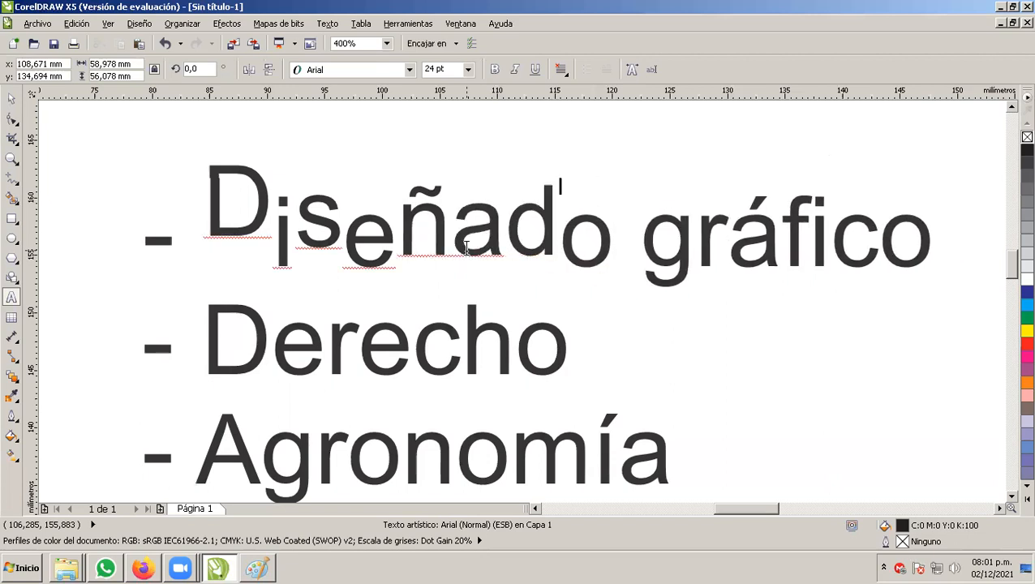
key("Right")
type("r")
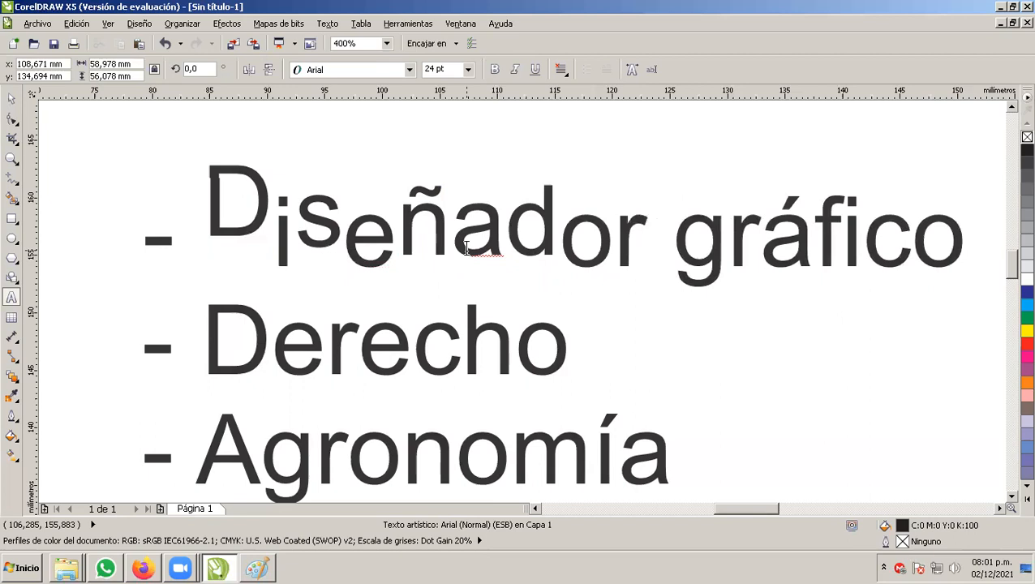
Undo the letters added to "Diseño" and leave text editing
key("ctrl+z")
key("ctrl+z")
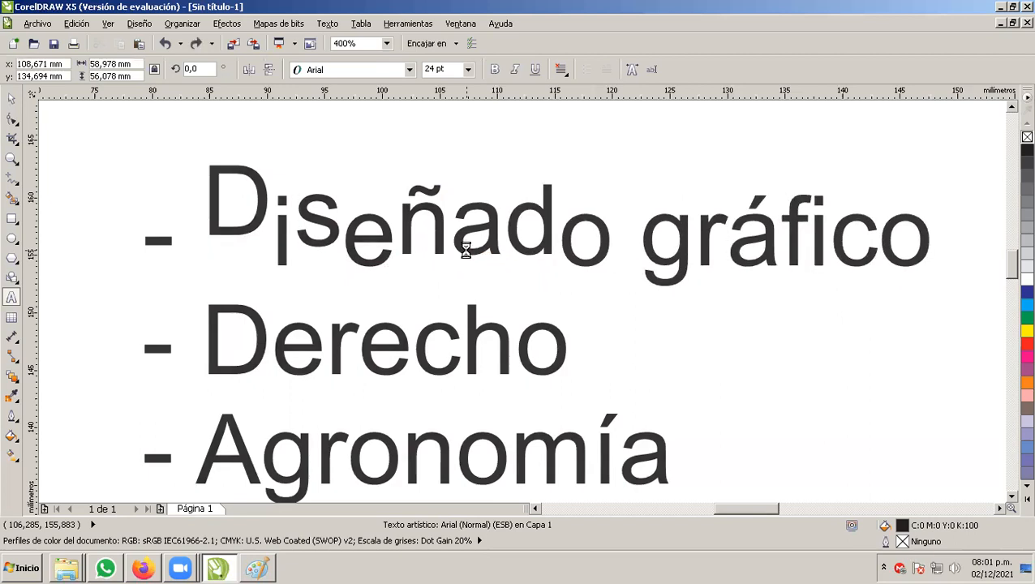
key("ctrl+z")
key("ctrl+z")
key("Right")
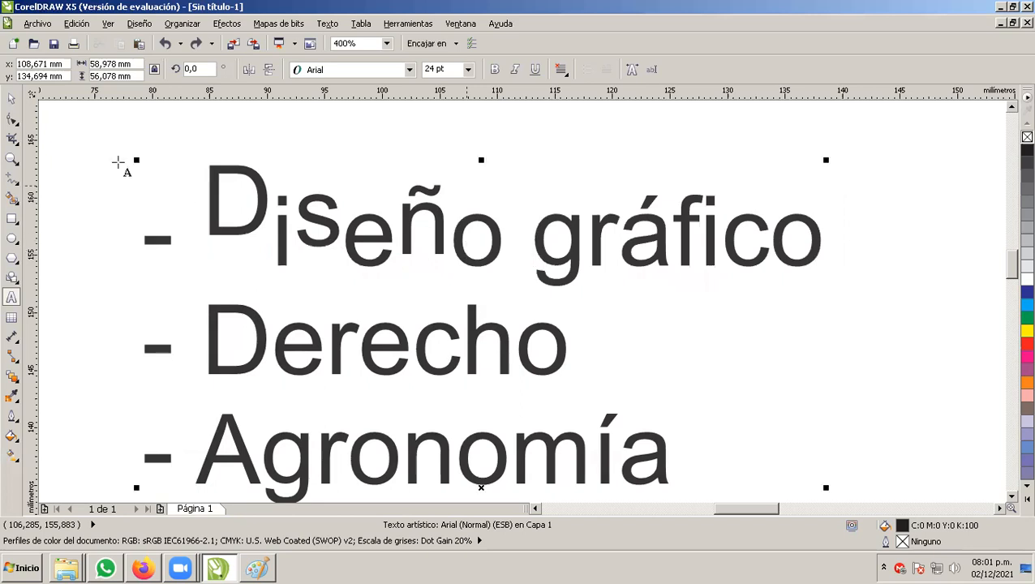
left_click(12, 98)
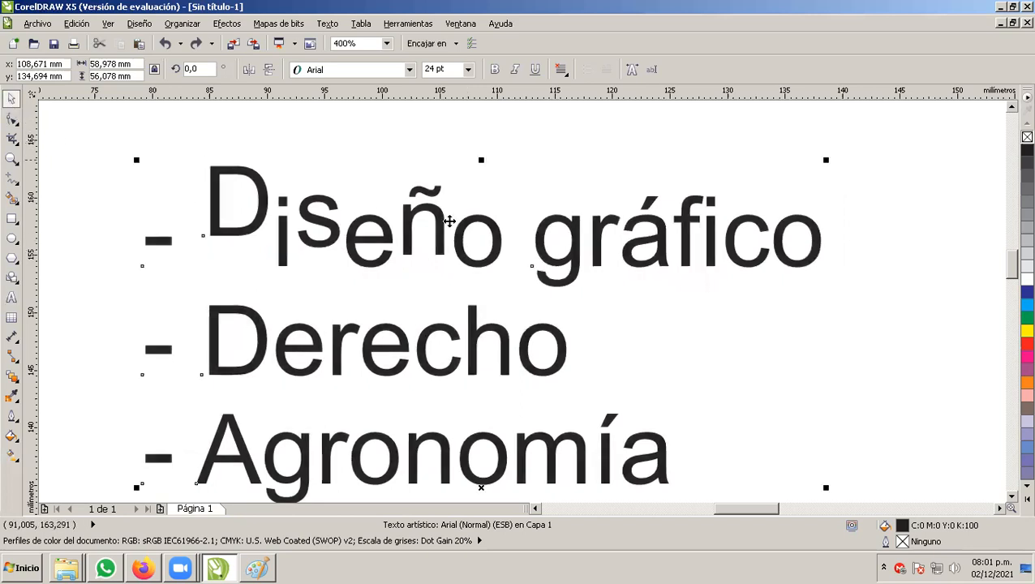
left_click(11, 119)
left_click(11, 99)
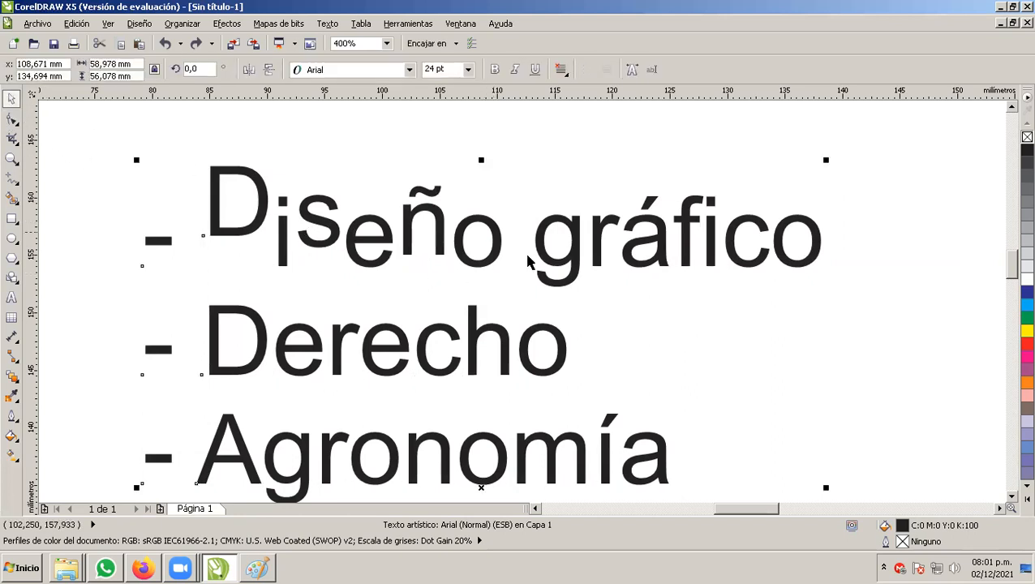
Raise the "g" of "gráfico" with the Shape tool to a vertical shift of about 24 %
left_click(721, 324)
left_click(571, 257)
left_click(12, 119)
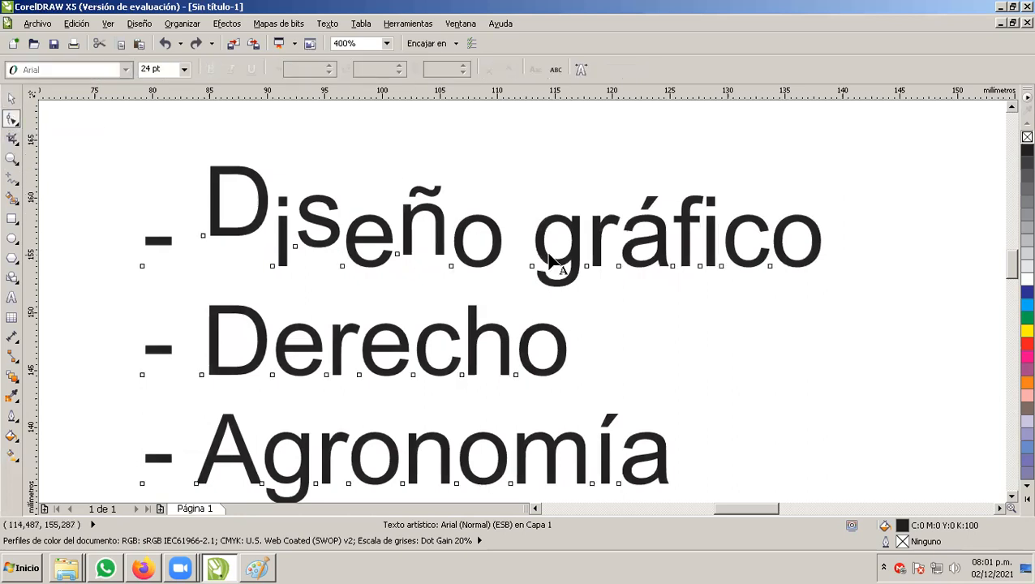
left_click_drag(532, 266, 531, 241)
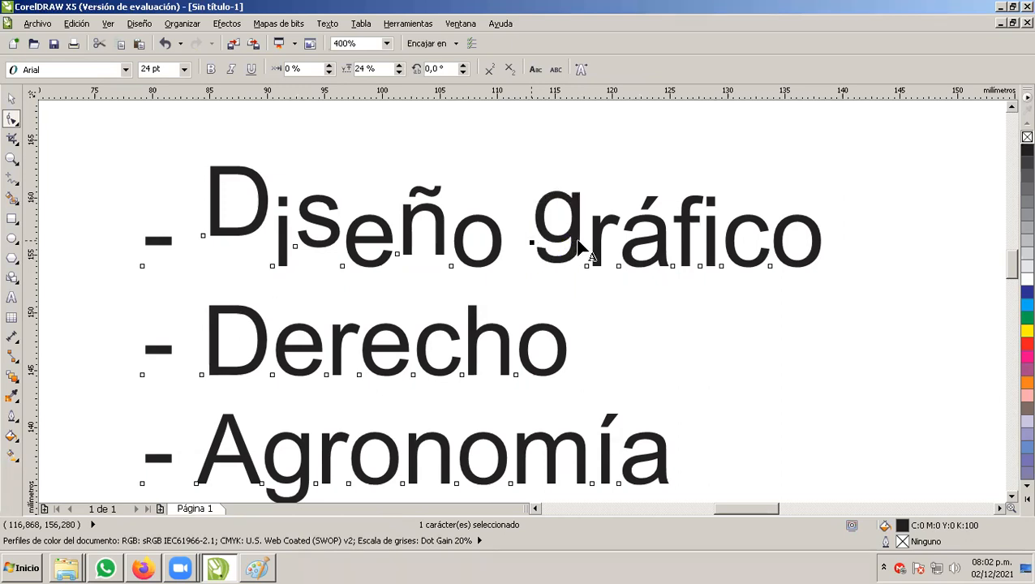
Rotate the "g" of "gráfico" to 85° and try to reset its angle to 0
left_click_drag(463, 67, 463, 68)
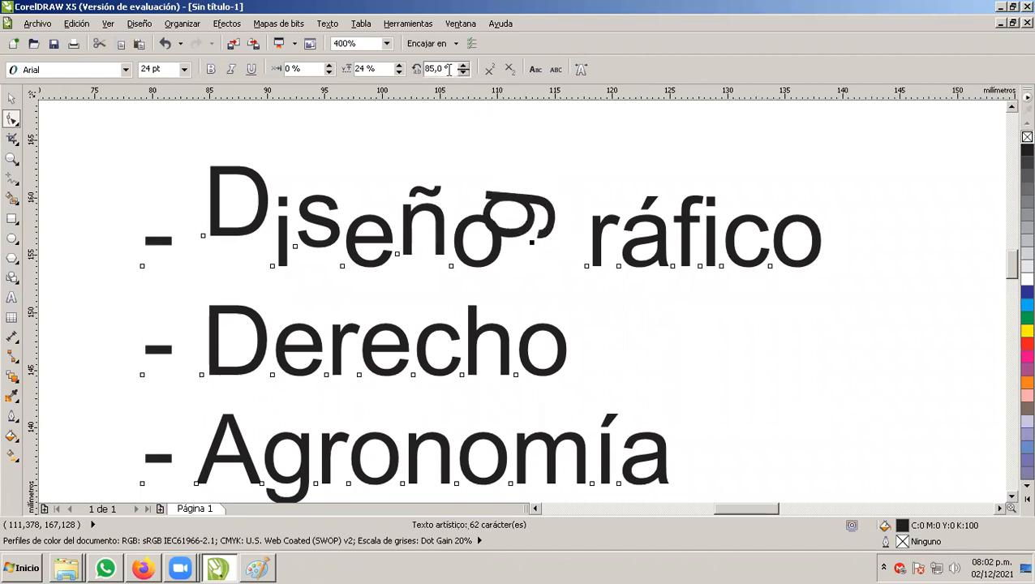
double_click(453, 69)
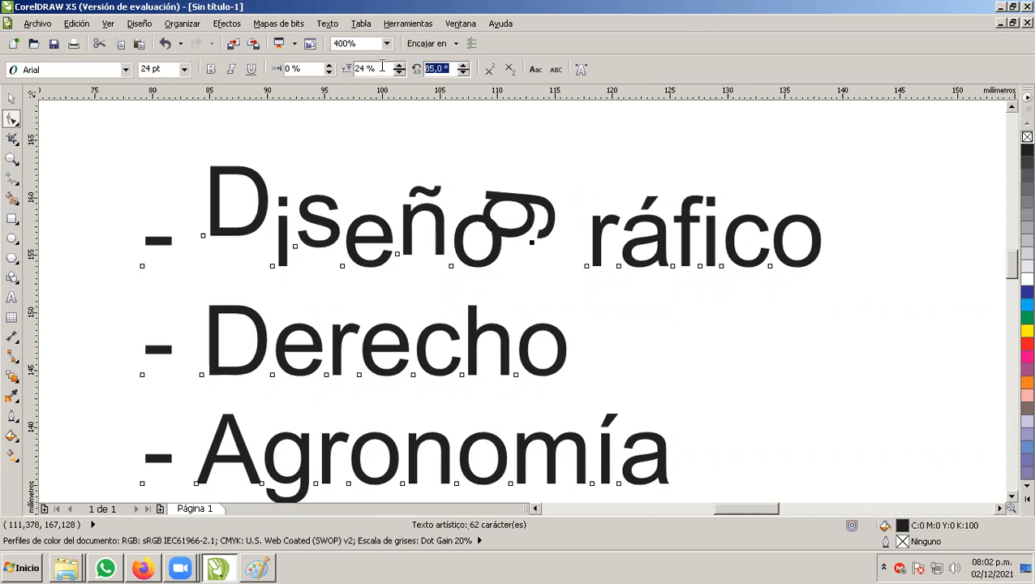
type("0")
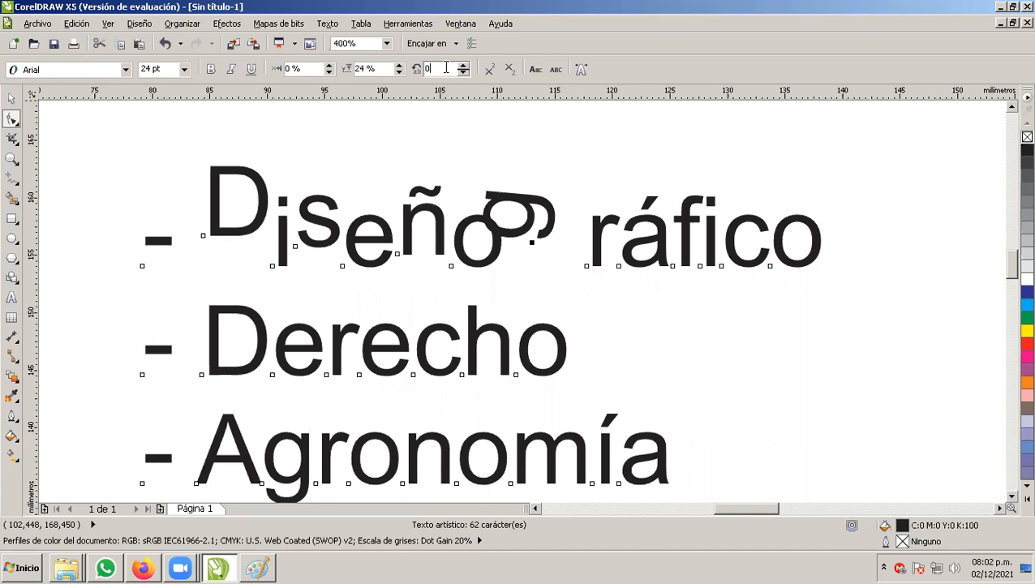
left_click(584, 286)
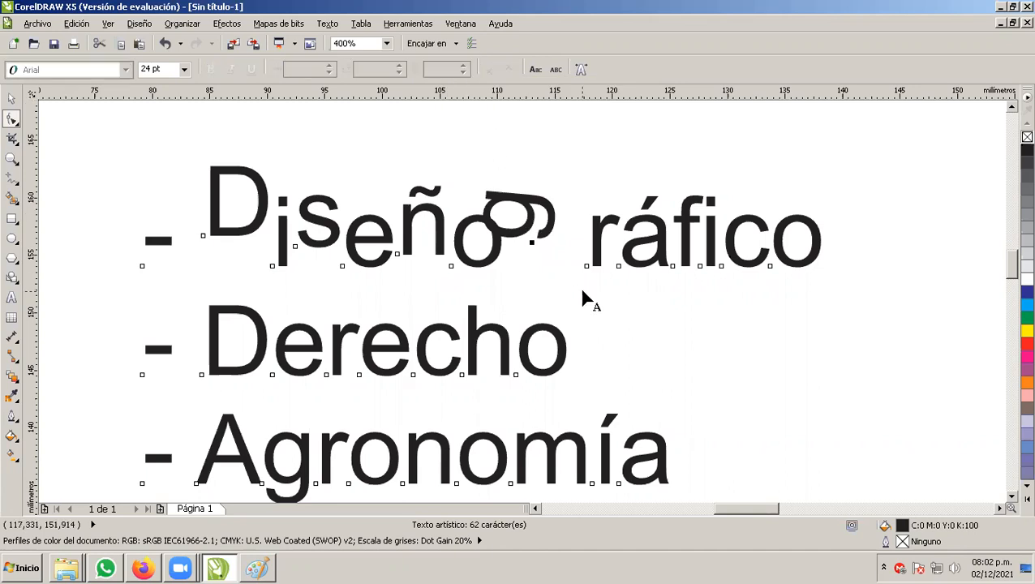
Undo the rotation changes of the "g" in "gráfico" back to 35°
key("ctrl+z")
key("ctrl+z")
key("ctrl+z")
key("ctrl+z")
key("ctrl+z")
key("ctrl+z")
key("ctrl+z")
key("ctrl+z")
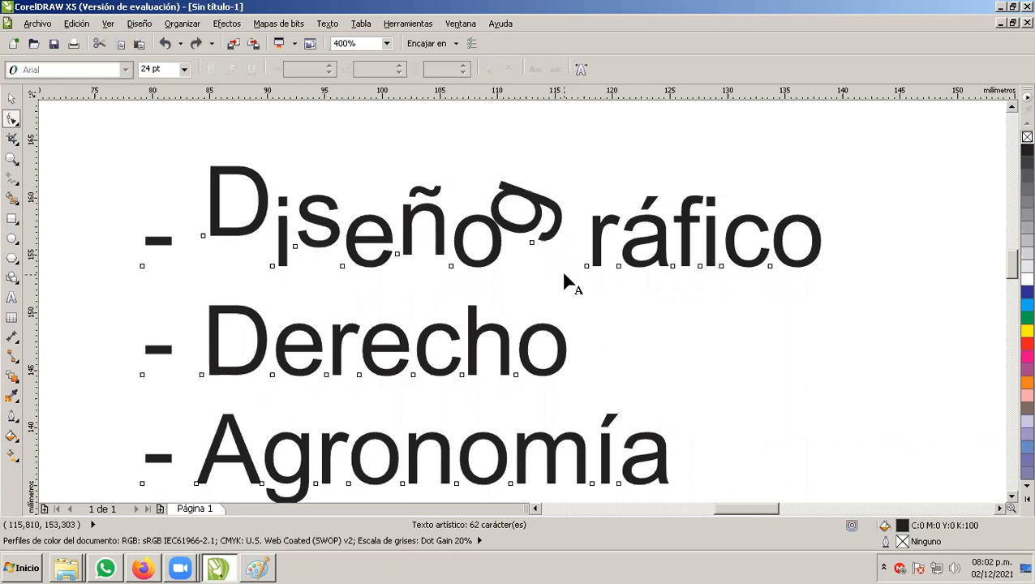
key("ctrl+z")
key("ctrl+z")
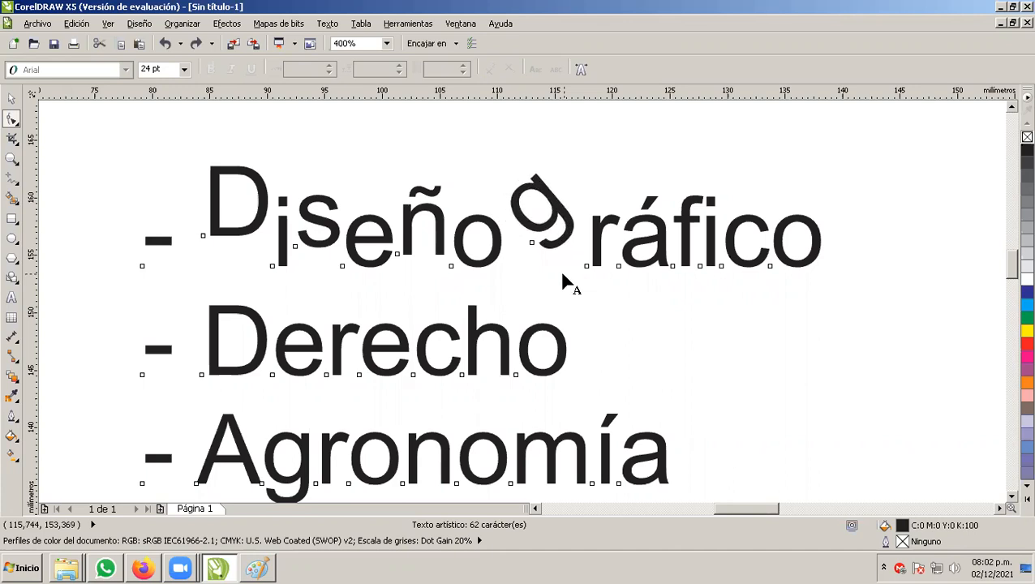
key("ctrl+z")
key("ctrl+z")
Select the "g" of "gráfico" and set its character angle to 0°
left_click(532, 242)
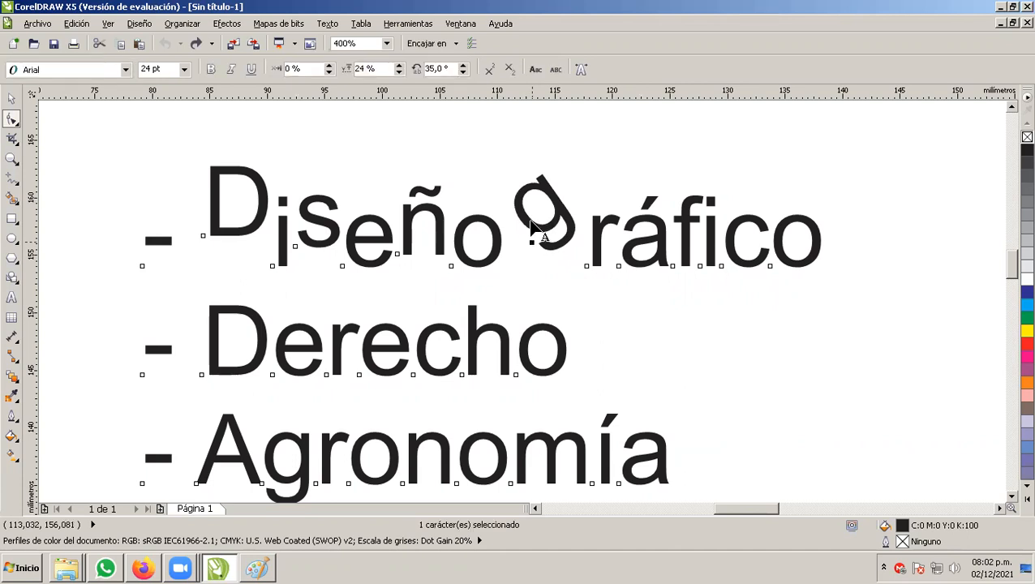
double_click(456, 68)
type("0")
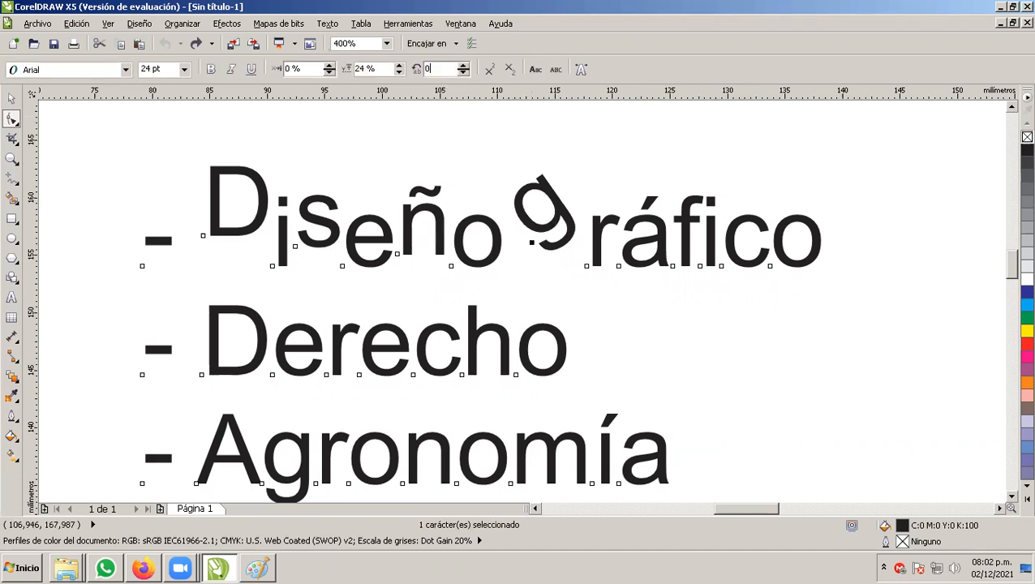
key("Return")
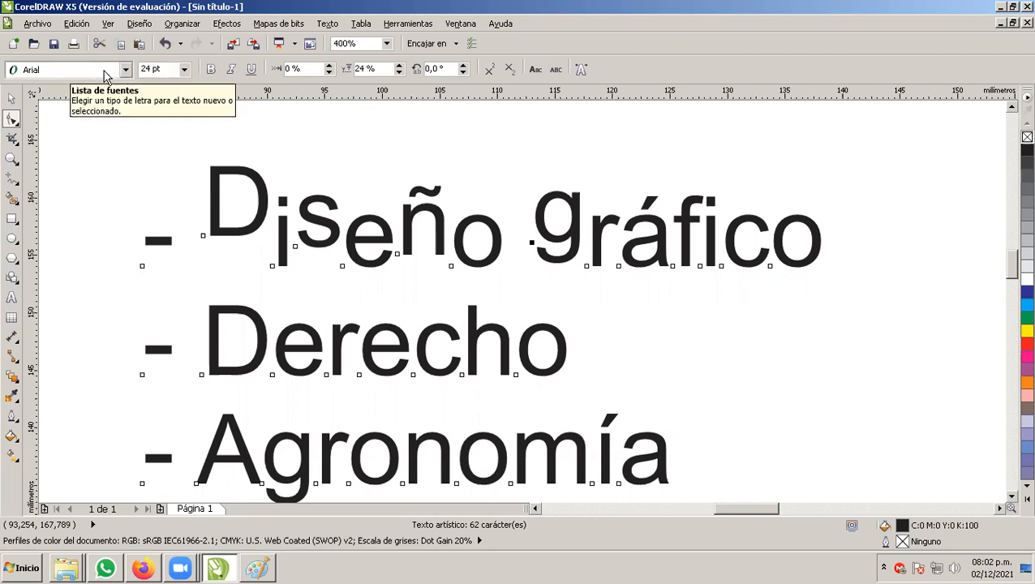
Set the font size of the "g" in "gráfico" to 50 pt, and undo the change
left_click(162, 68)
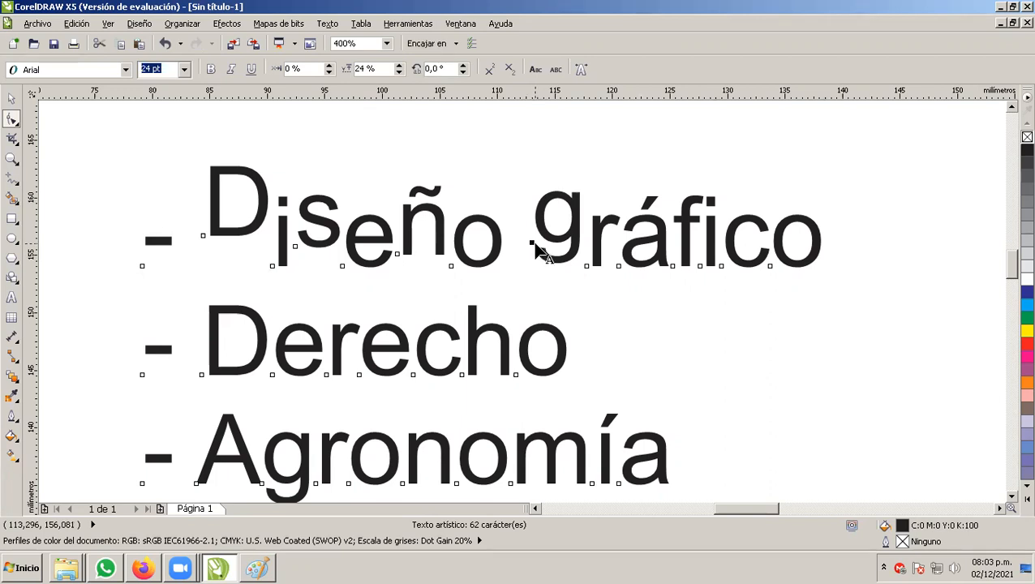
left_click(167, 69)
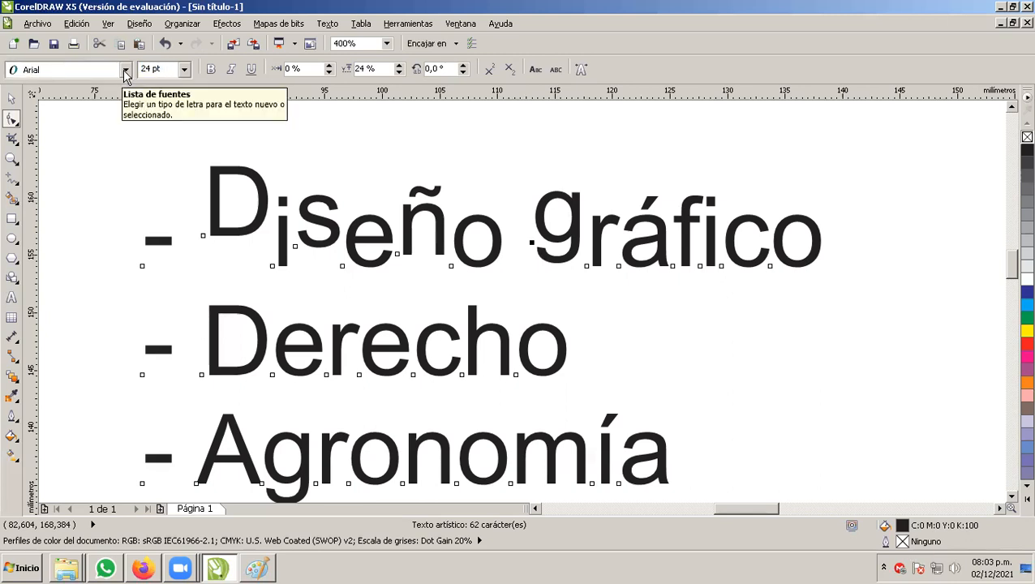
left_click_drag(164, 69, 59, 71)
type("50")
key("Return")
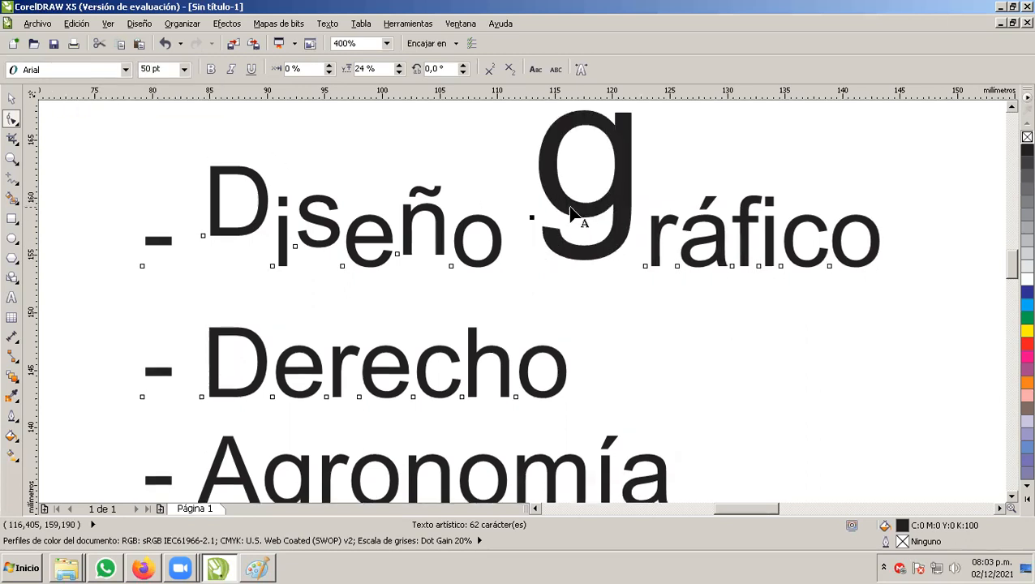
key("ctrl+z")
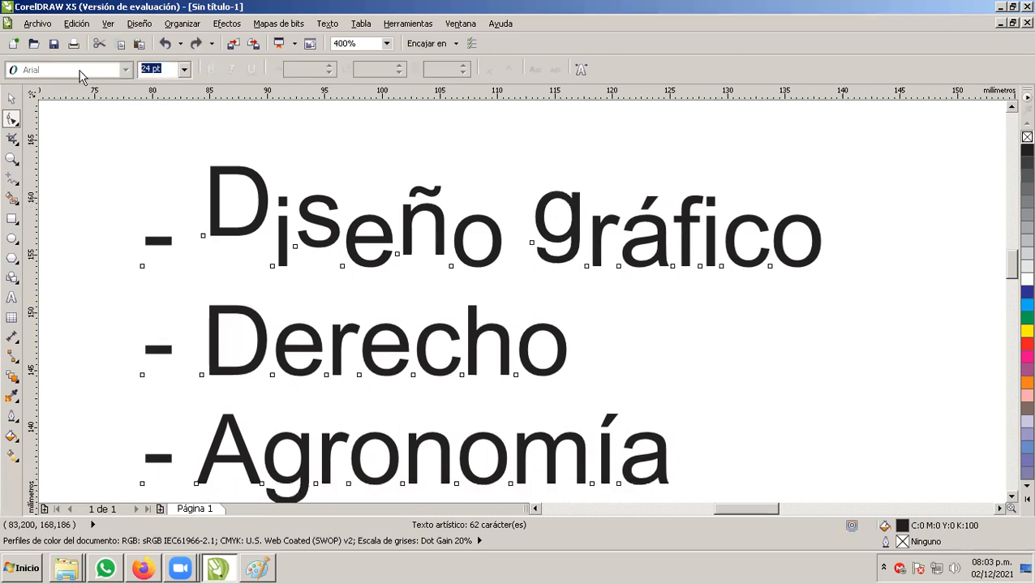
key("Return")
Set the "g" of "gráfico" to 30 pt in the Bell Gothic Std Light font
left_click(532, 243)
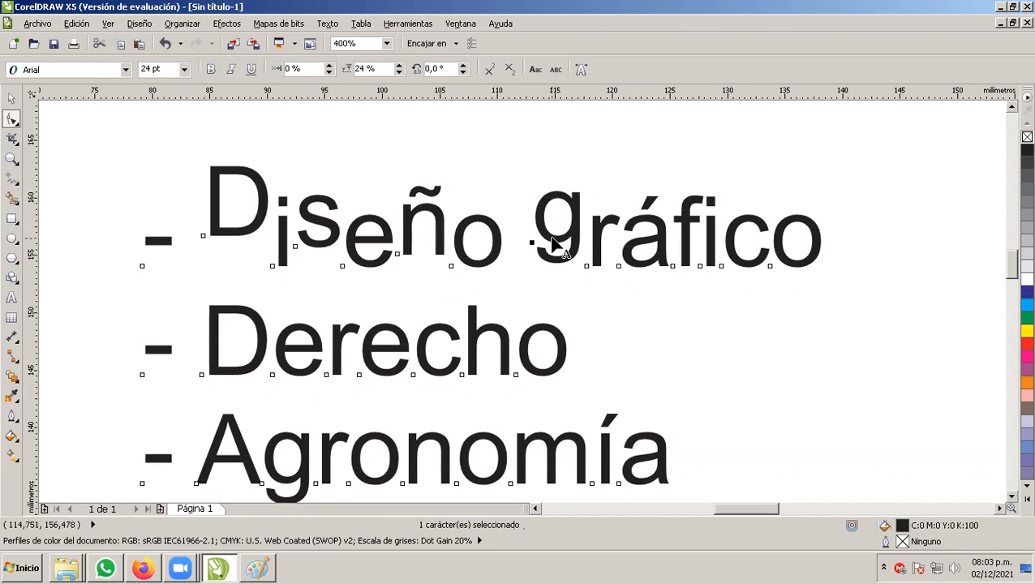
left_click(153, 69)
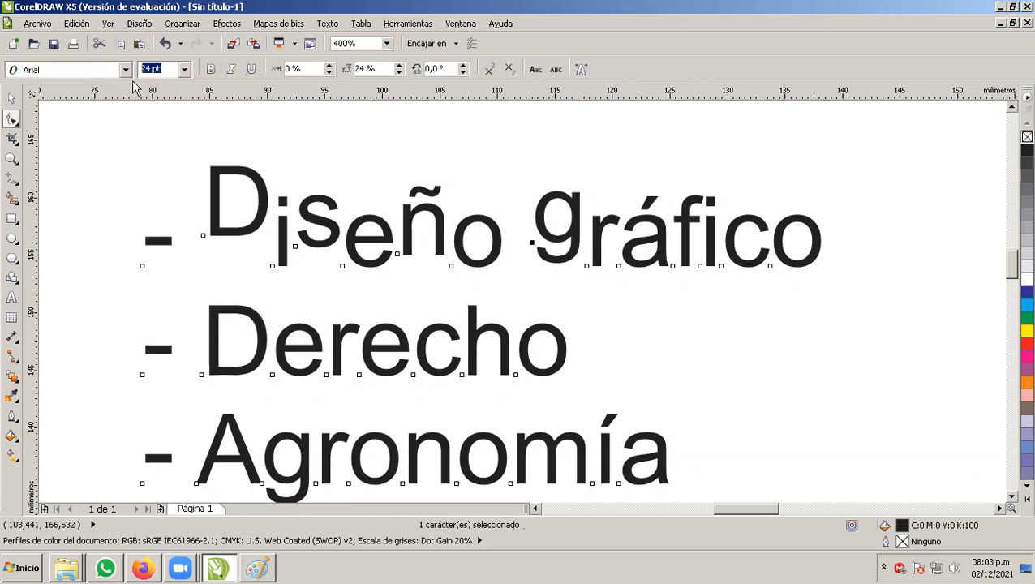
type("30")
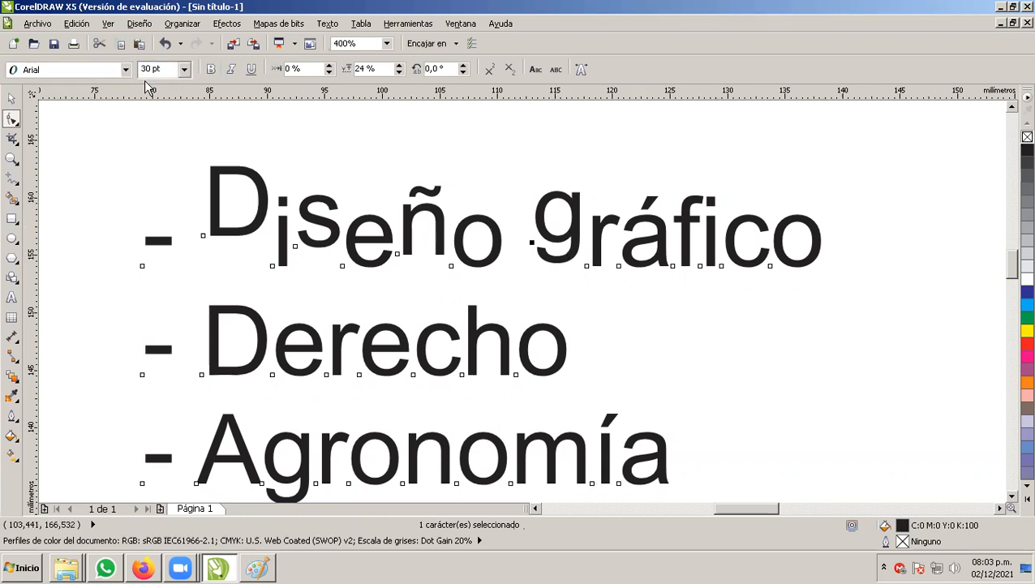
key("Return")
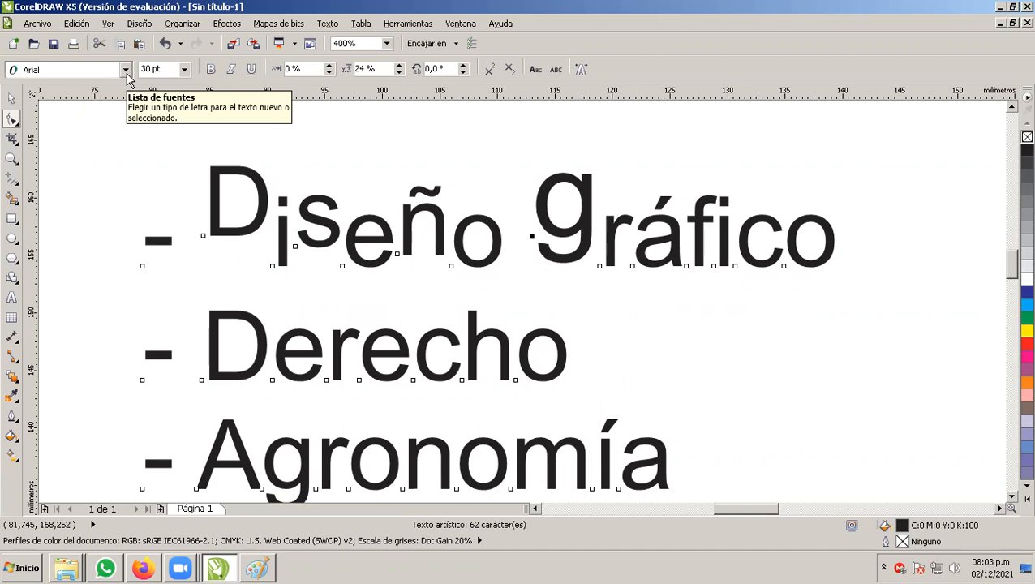
left_click(127, 73)
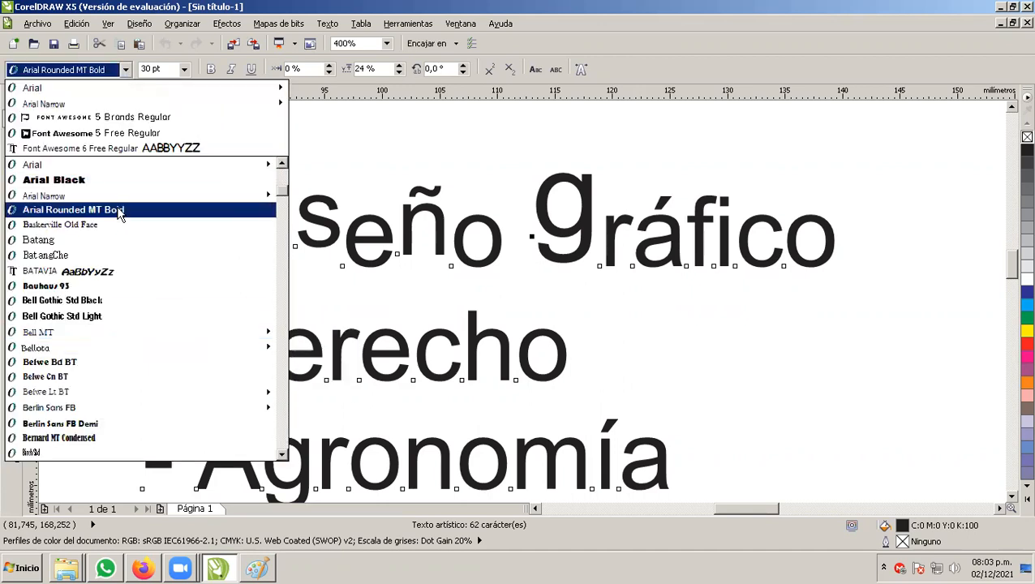
left_click(148, 315)
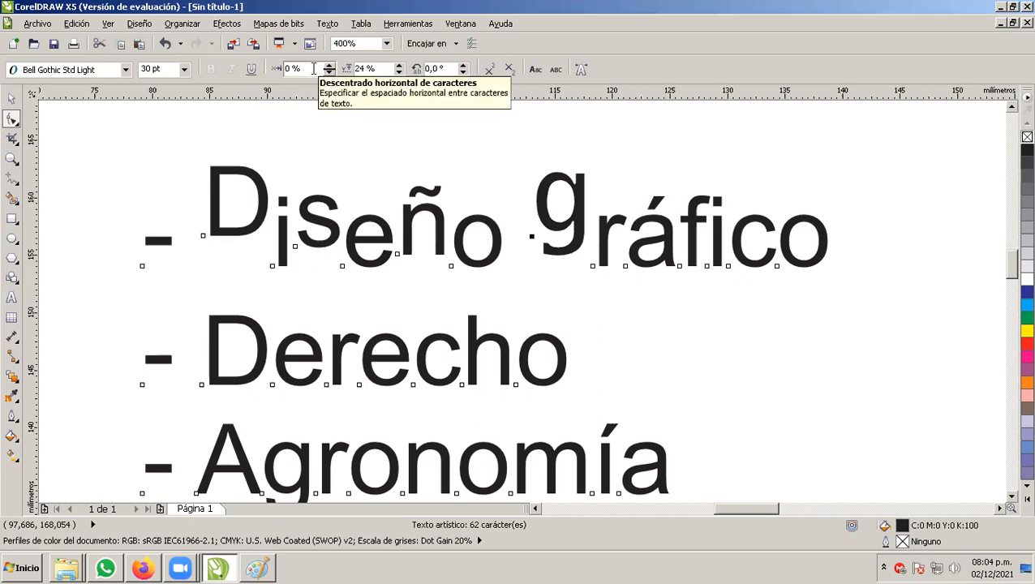
Increase the horizontal character offset of the "g" in "gráfico" to 11 %
left_click(328, 65)
left_click(328, 66)
left_click(329, 66)
left_click(328, 65)
left_click(328, 66)
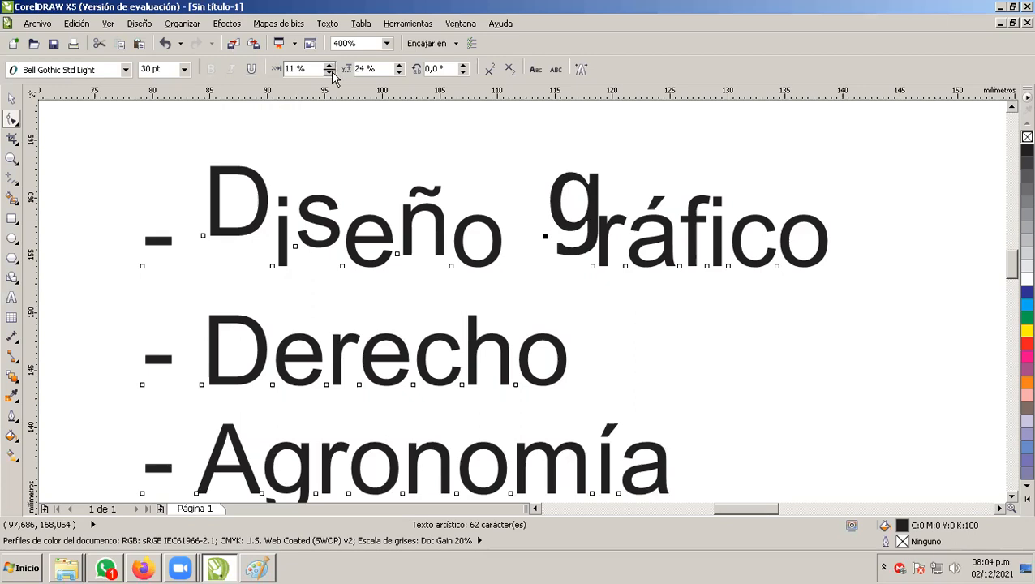
Decrease the horizontal character offset of the "g" in "gráfico" to -14 %
left_click(328, 72)
left_click(328, 73)
left_click(328, 73)
left_click(329, 72)
left_click(328, 72)
left_click(329, 73)
left_click(328, 72)
left_click(329, 72)
left_click(328, 73)
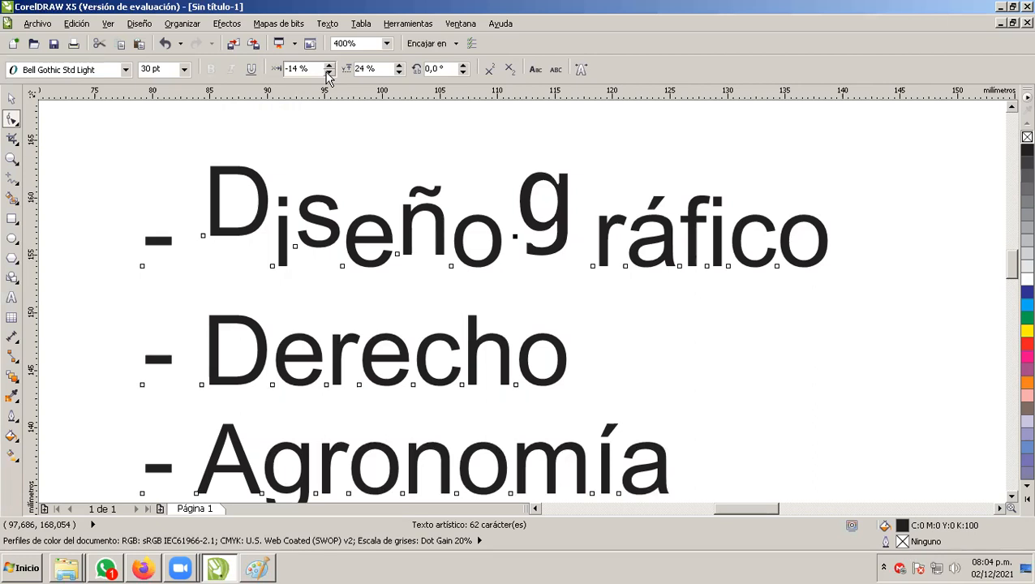
Reset the horizontal character offset of the "g" in "gráfico" to 0 %
left_click_drag(313, 68, 284, 69)
type("0")
key("Return")
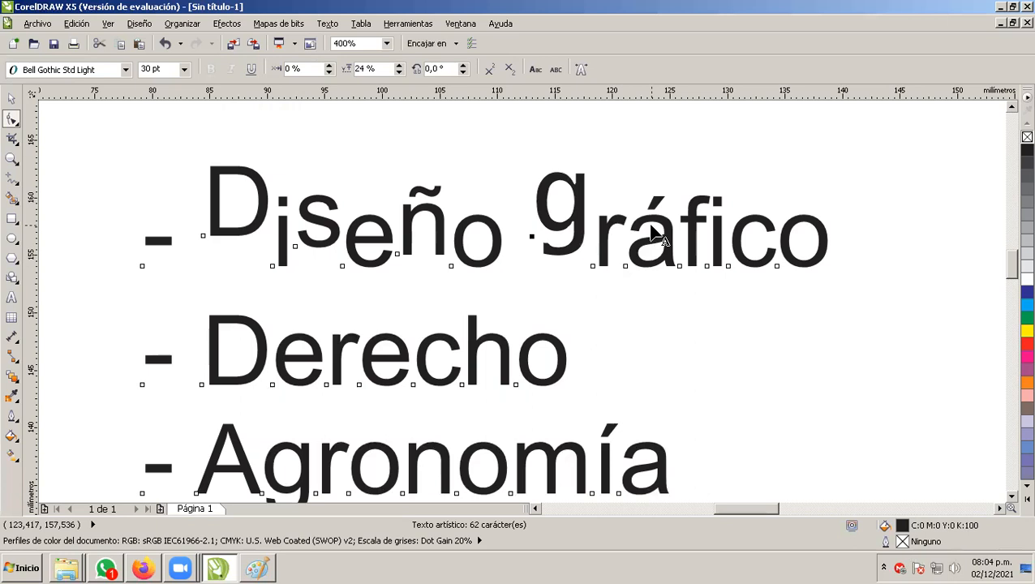
Raise the vertical character offset of the "g" in "gráfico" to 45 %, and lower it to -39 %
left_click(398, 65)
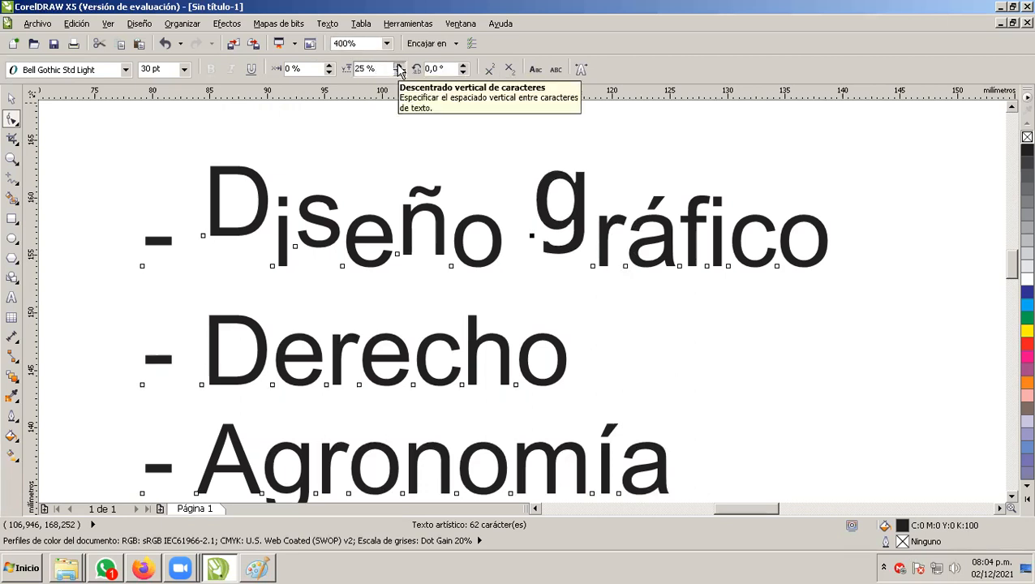
left_click_drag(398, 64, 398, 65)
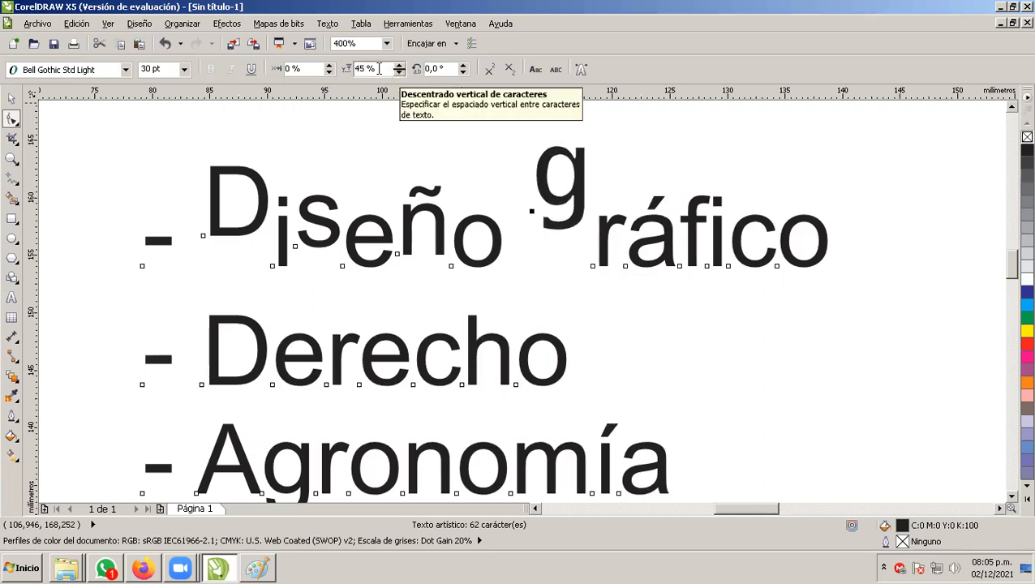
left_click(398, 72)
left_click_drag(398, 72, 399, 73)
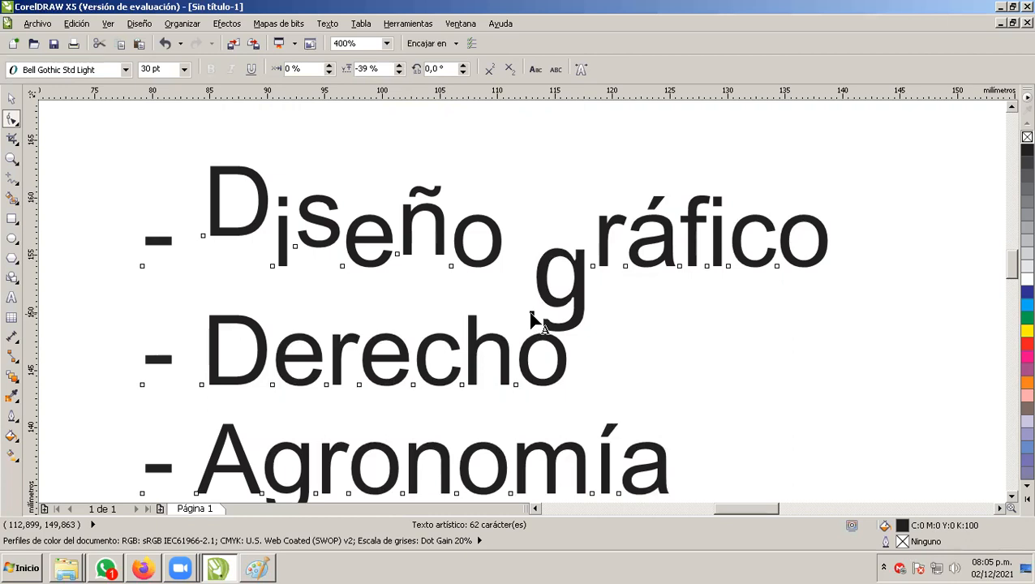
Rotate the "g" of "gráfico" to 45° and move it to offsets of about 21 % horizontally and -23 % vertically
left_click_drag(532, 318, 535, 253)
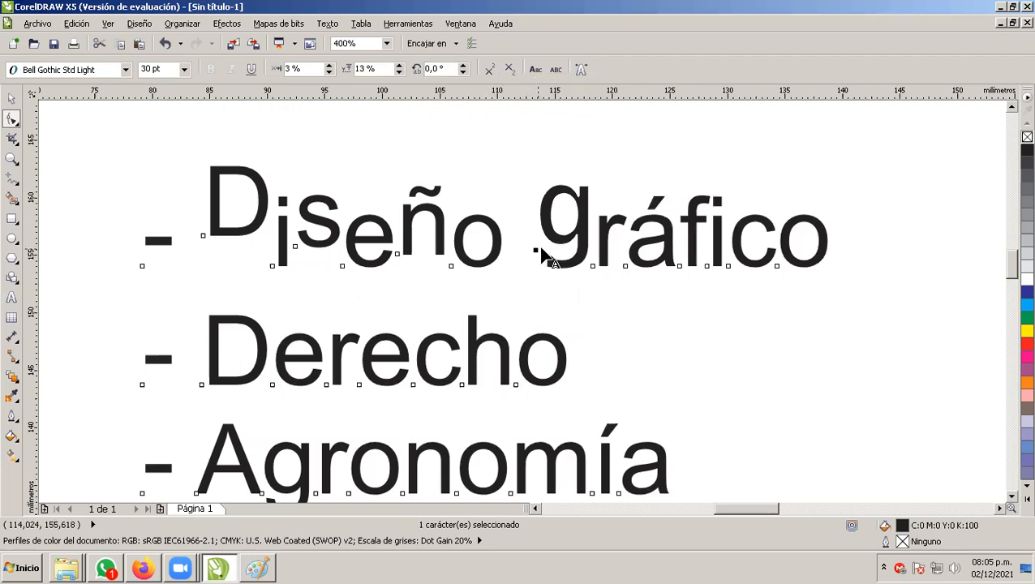
left_click(436, 69)
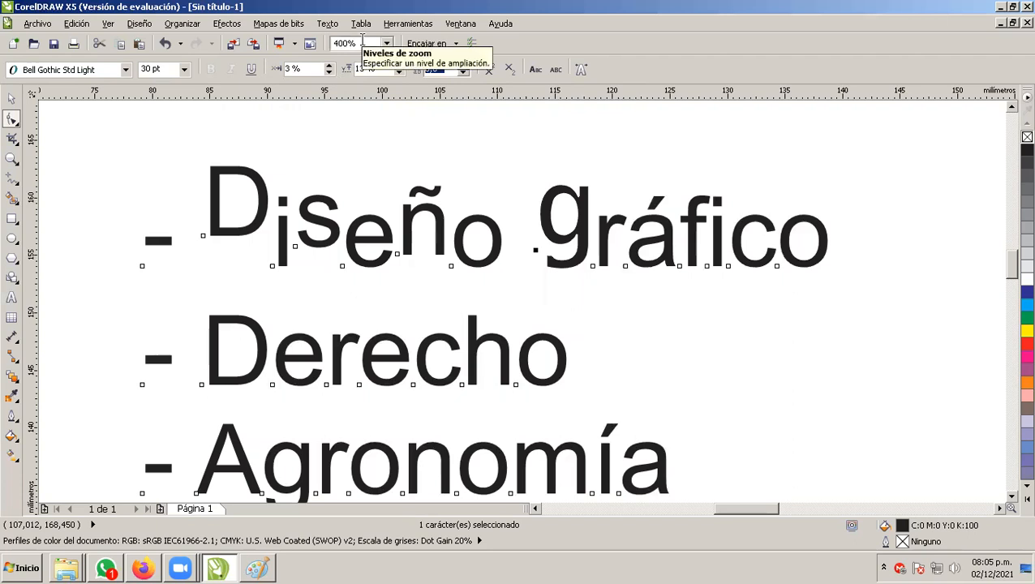
key("Return")
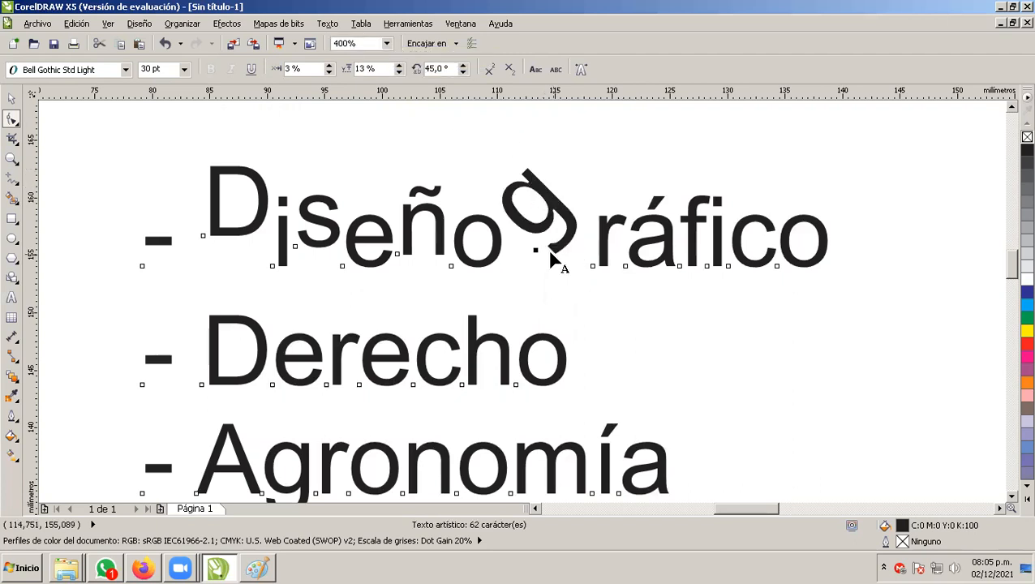
left_click_drag(535, 254, 558, 297)
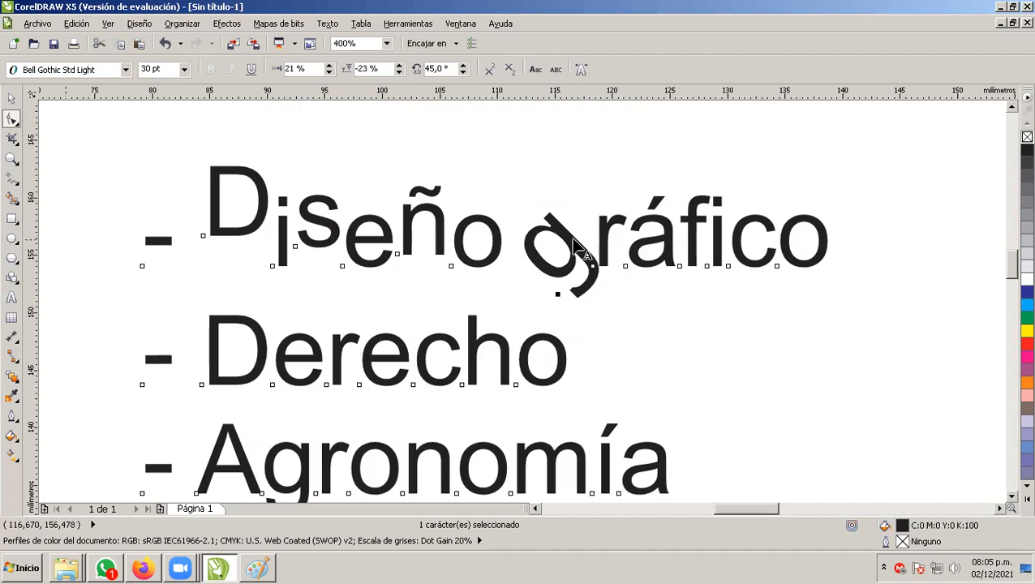
Edit the list with the Text tool and place the text cursor just before the rotated "g" of "gráfico"
left_click(12, 297)
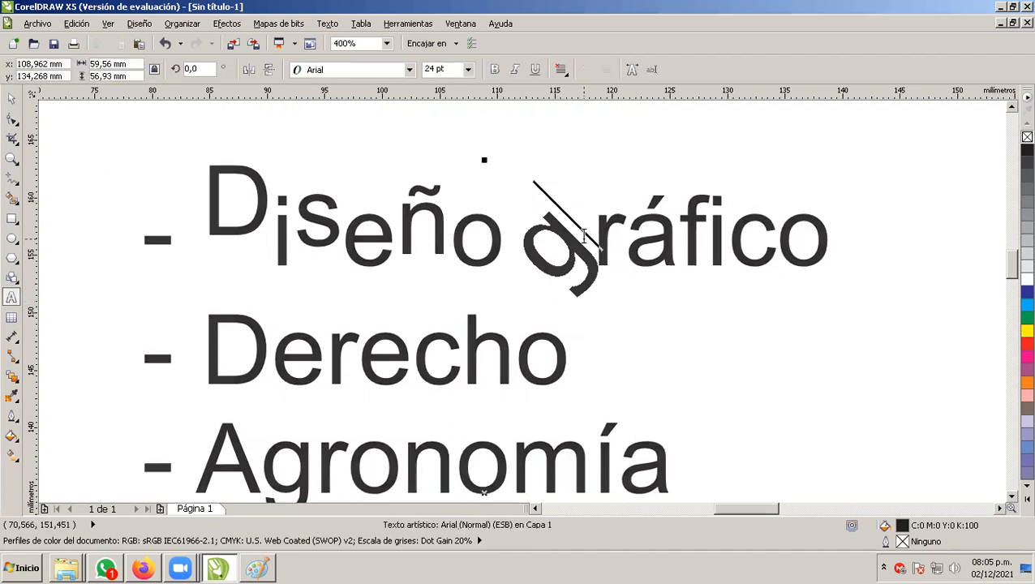
left_click(633, 273)
key("Right")
key("Right")
key("Right")
key("Right")
key("Right")
key("Left")
key("Left")
key("Left")
key("Left")
key("Left")
key("Left")
key("Left")
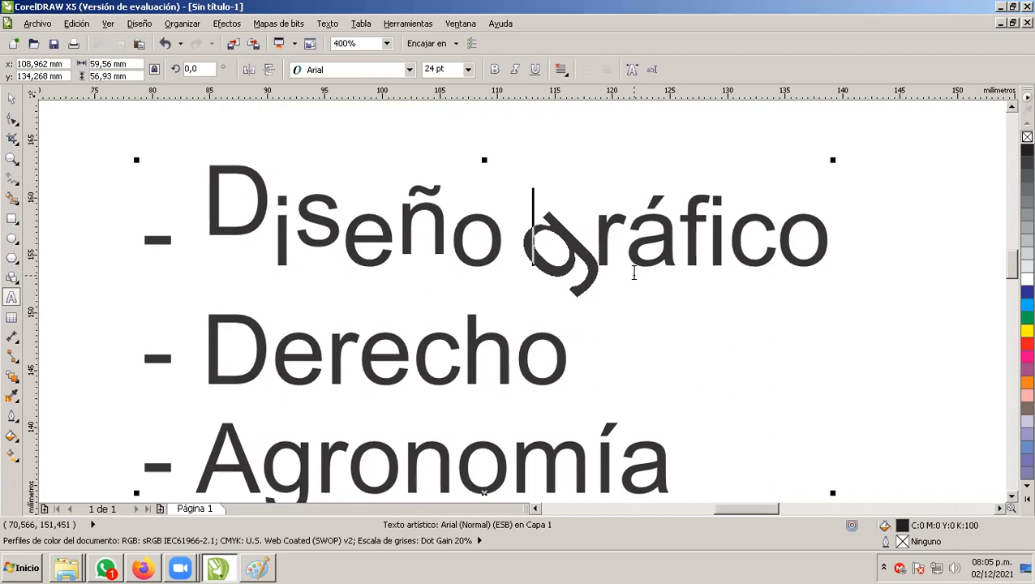
Try replacing the "g" of "gráfico" with a capital "G" inserted before it, and undo the replacement
type("G")
key("Delete")
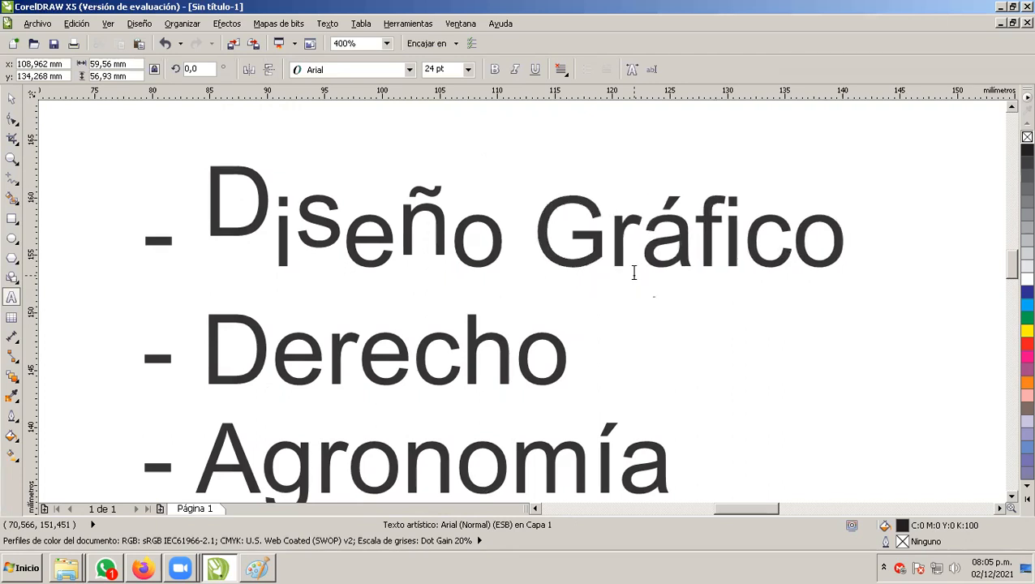
key("ctrl+z")
key("ctrl+z")
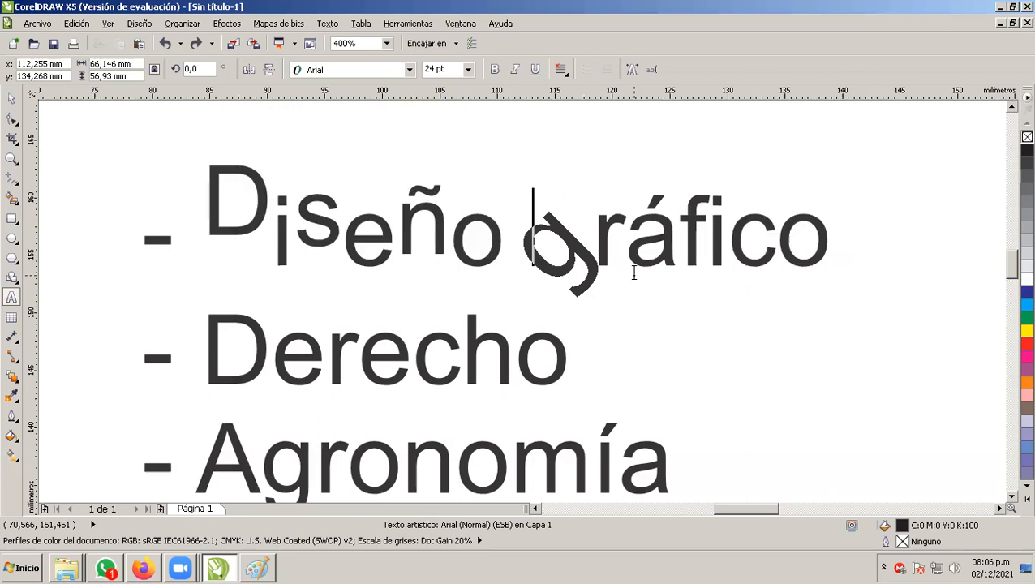
Replace the rotated "g" of "gráfico" with a capital "G" that keeps its character formatting
key("ctrl+shift+z")
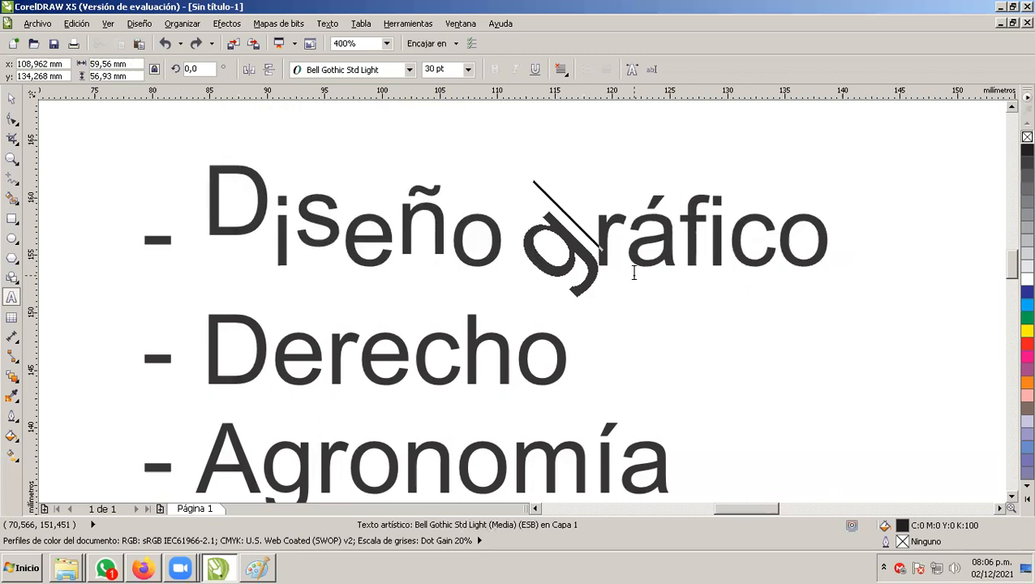
key("ctrl+shift+z")
key("Delete")
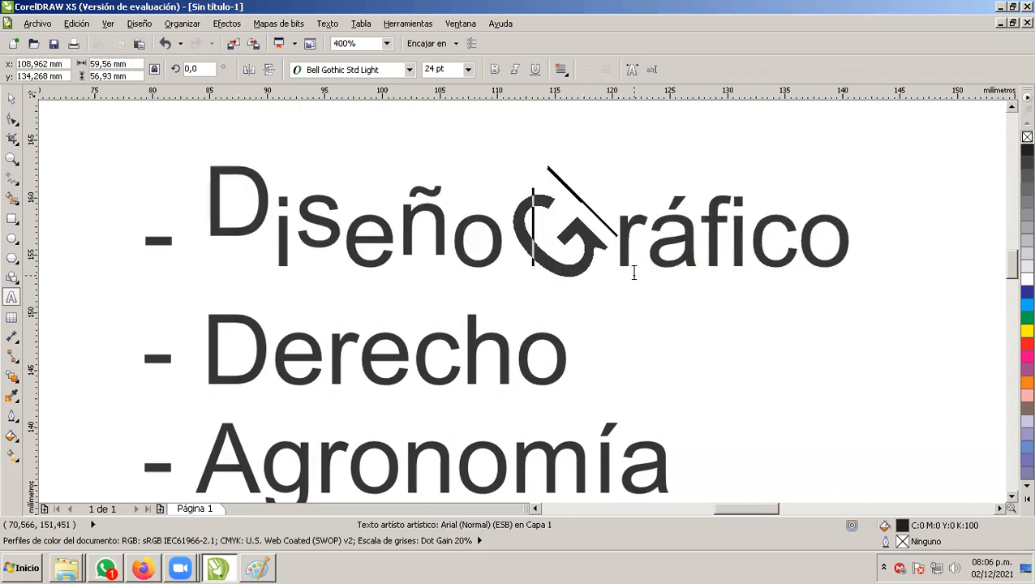
key("Right")
key("Right")
key("Right")
key("Right")
key("Right")
key("Right")
key("Right")
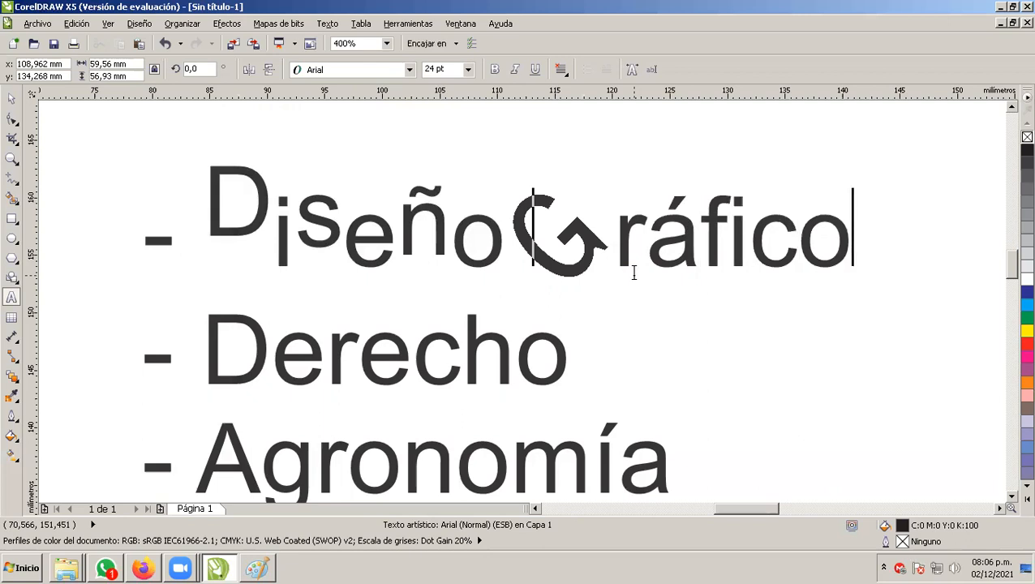
key("Left")
key("Left")
key("Left")
key("Left")
key("Left")
key("Left")
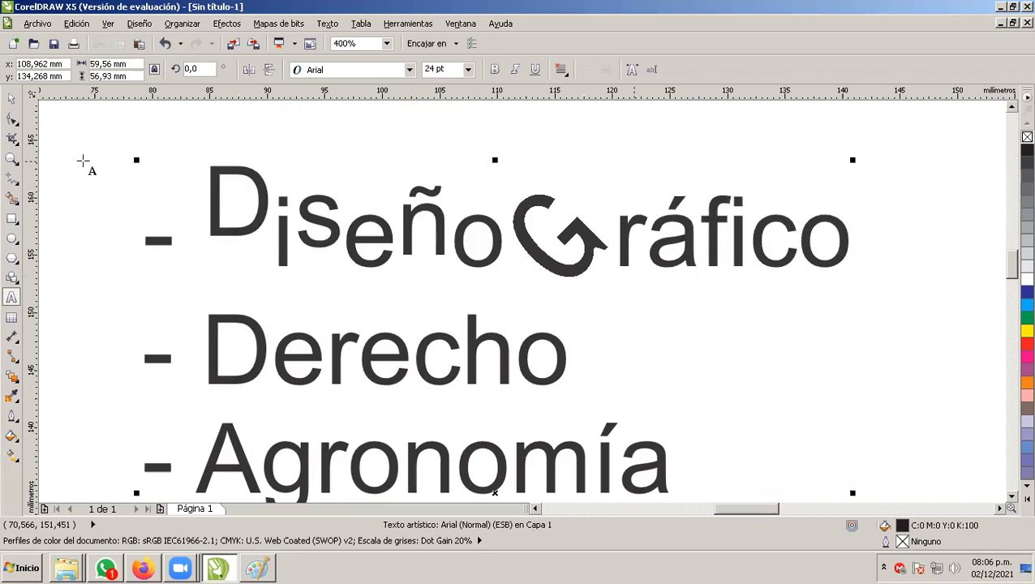
Select the "G" of "Gráfico" with the Shape tool and set its character angle to 0°
left_click(12, 100)
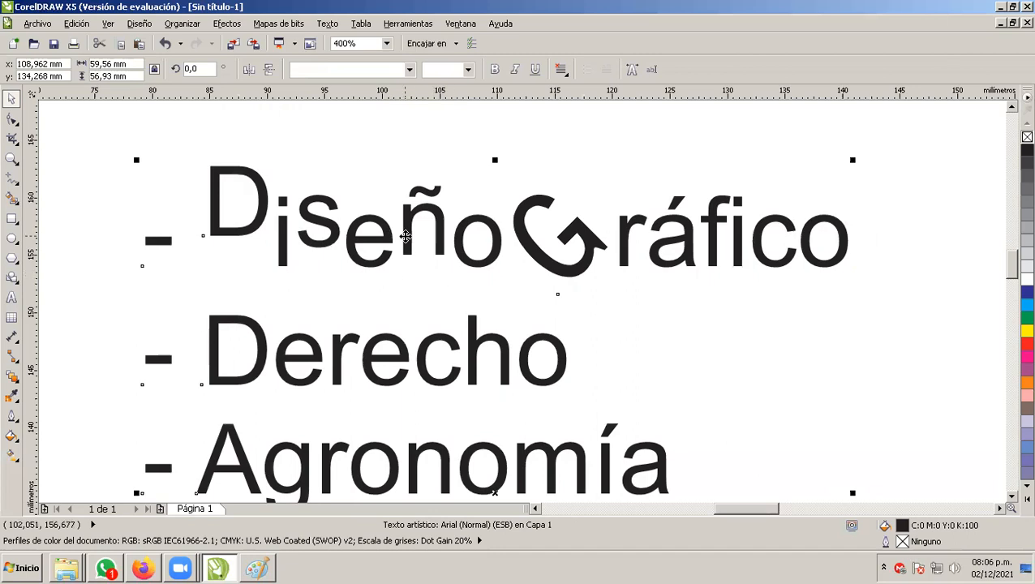
left_click(12, 120)
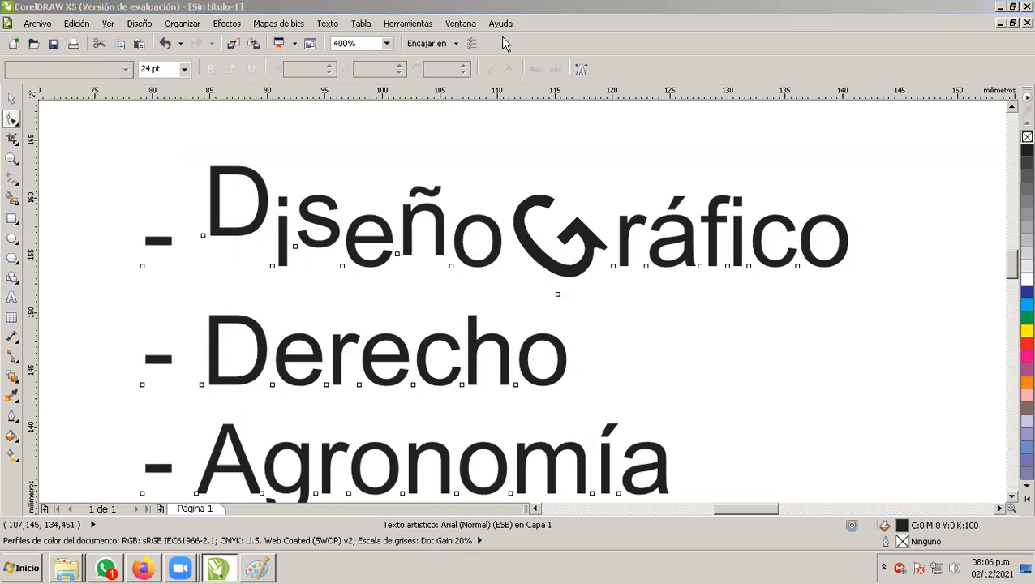
left_click(557, 295)
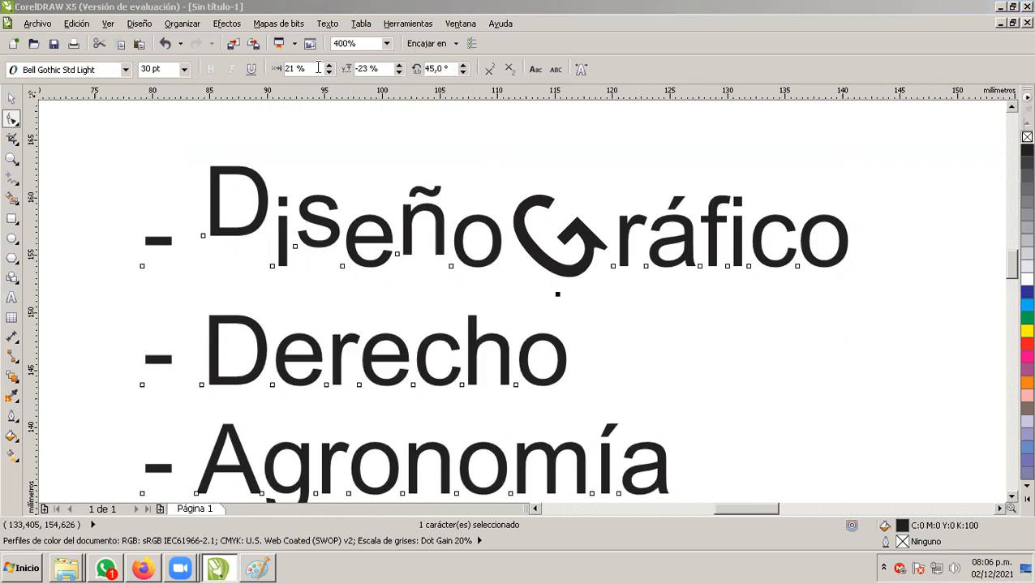
double_click(450, 68)
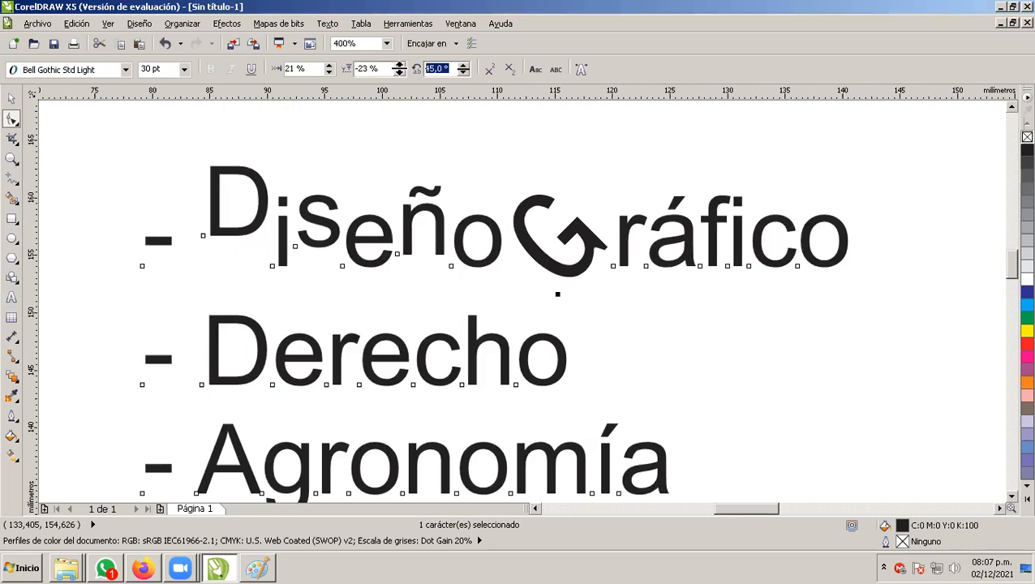
type("0")
key("Return")
Set the horizontal character offset of the "G" in "Gráfico" to 0 %
double_click(386, 68)
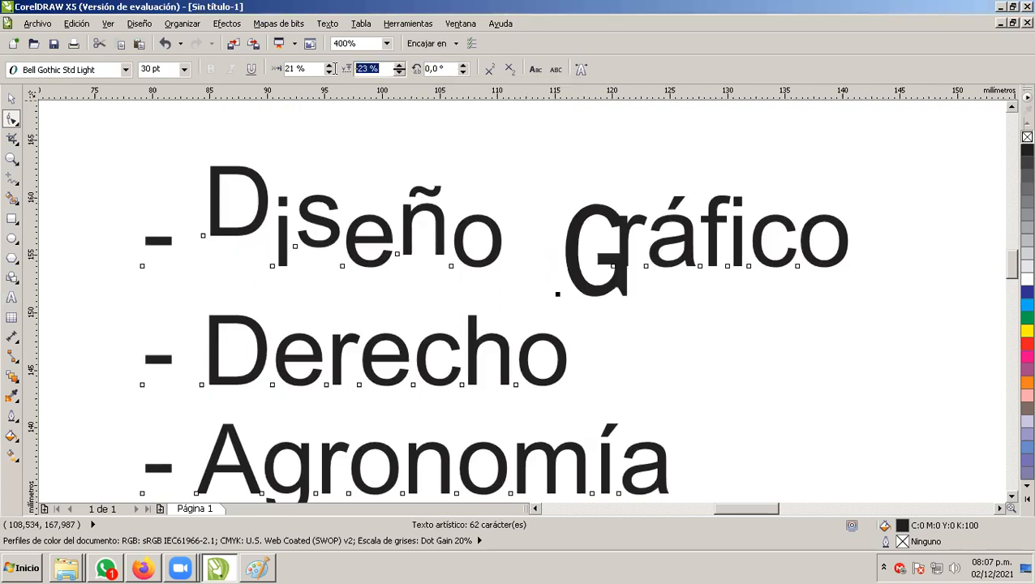
double_click(293, 68)
type("0")
key("Return")
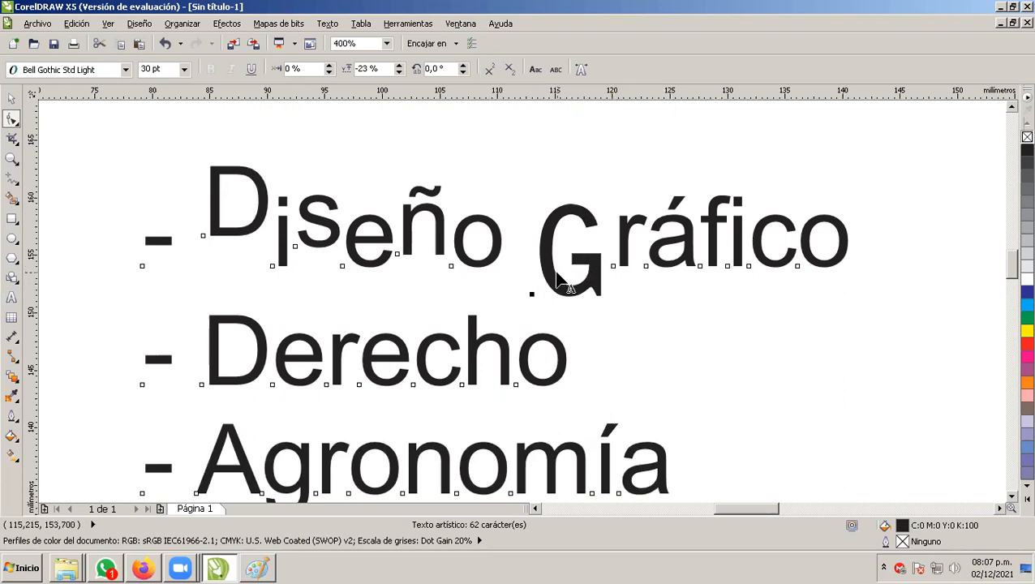
Apply superscript to the "G" of "Gráfico", switch it to subscript, and remove the subscript
left_click(491, 70)
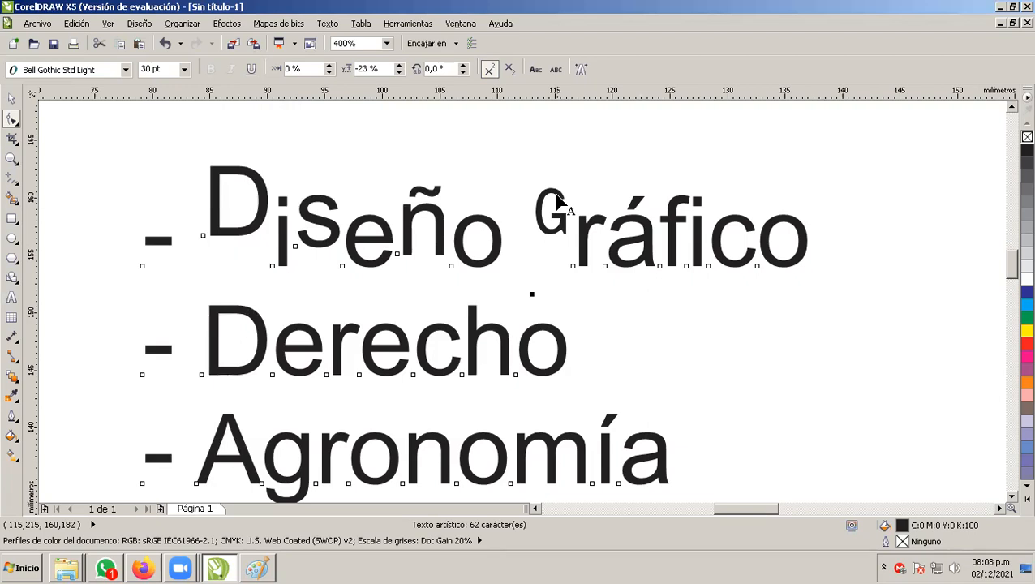
left_click(512, 70)
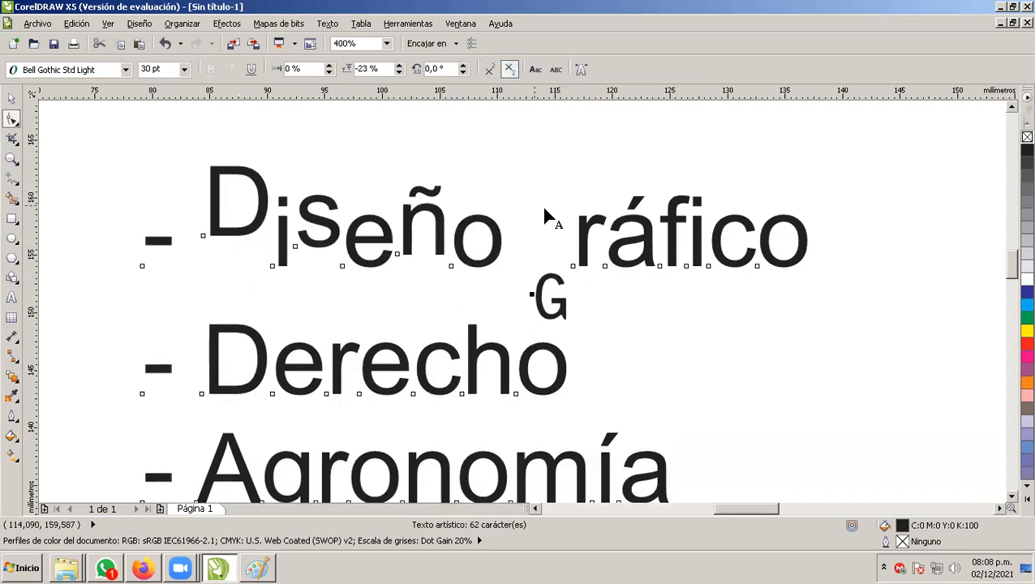
left_click(509, 70)
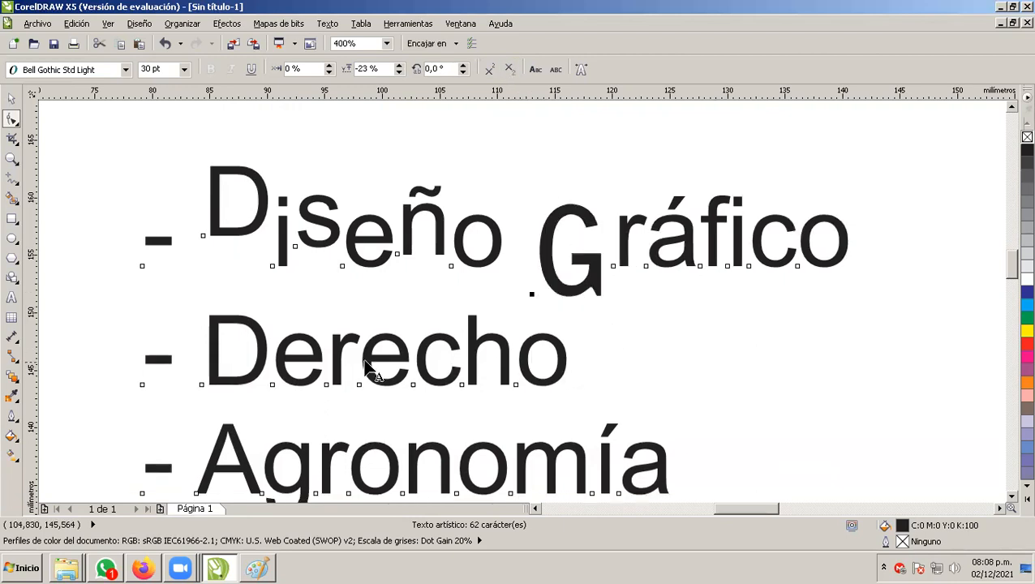
Deselect the list and start a new artistic text object in the empty area beside "Derecho" and "Agronomía"
left_click(507, 362)
scroll(540, 347, "down", 2)
scroll(556, 409, "up", 1)
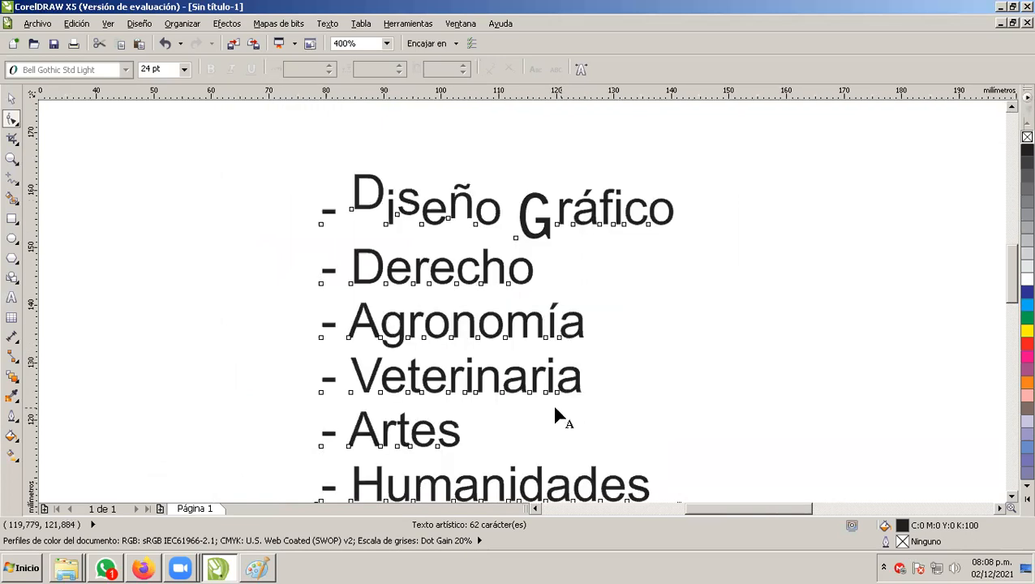
left_click(10, 100)
left_click(11, 297)
left_click(746, 313)
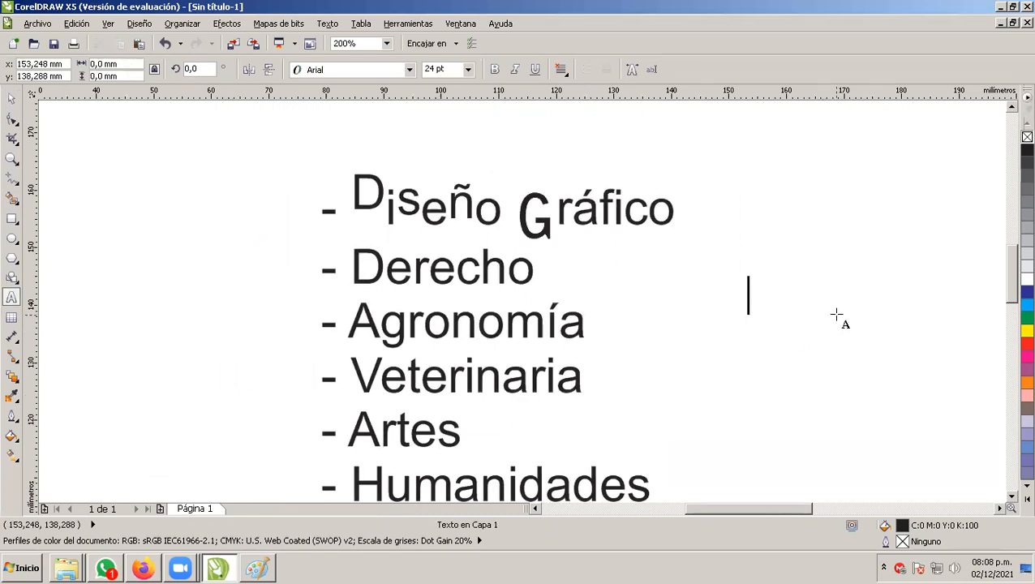
type("dsad")
key("BackSpace")
key("BackSpace")
key("BackSpace")
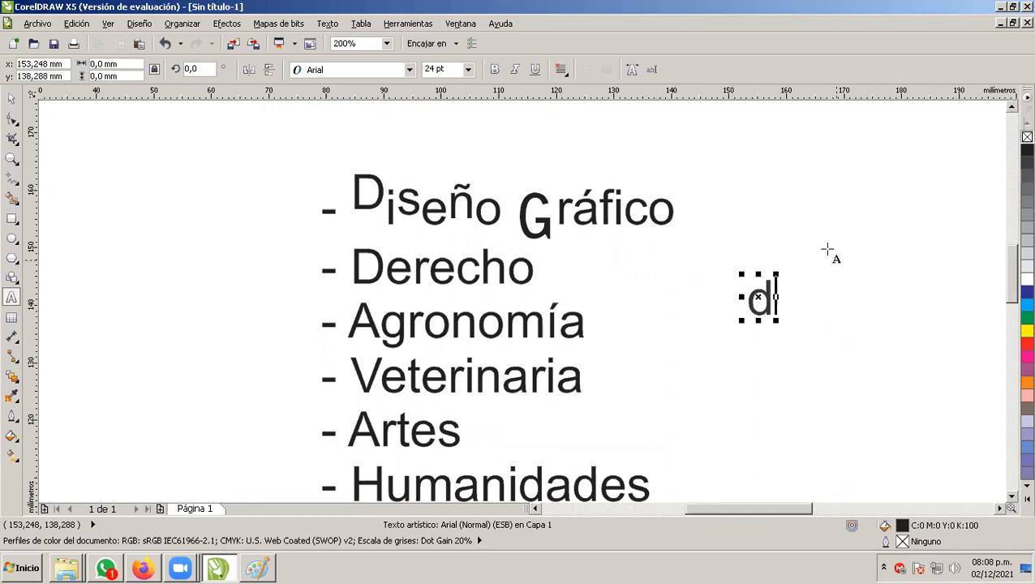
key("BackSpace")
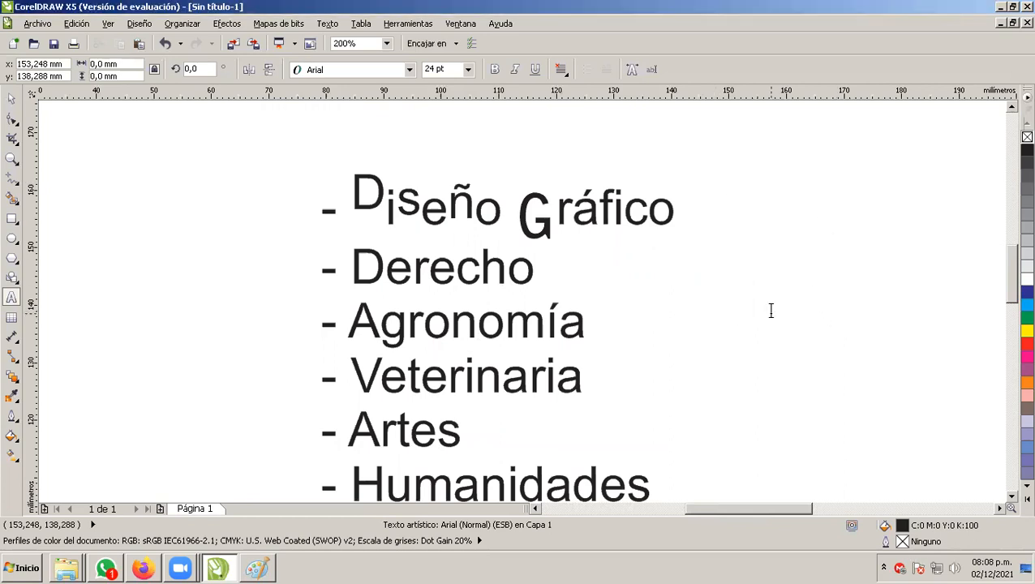
type("H")
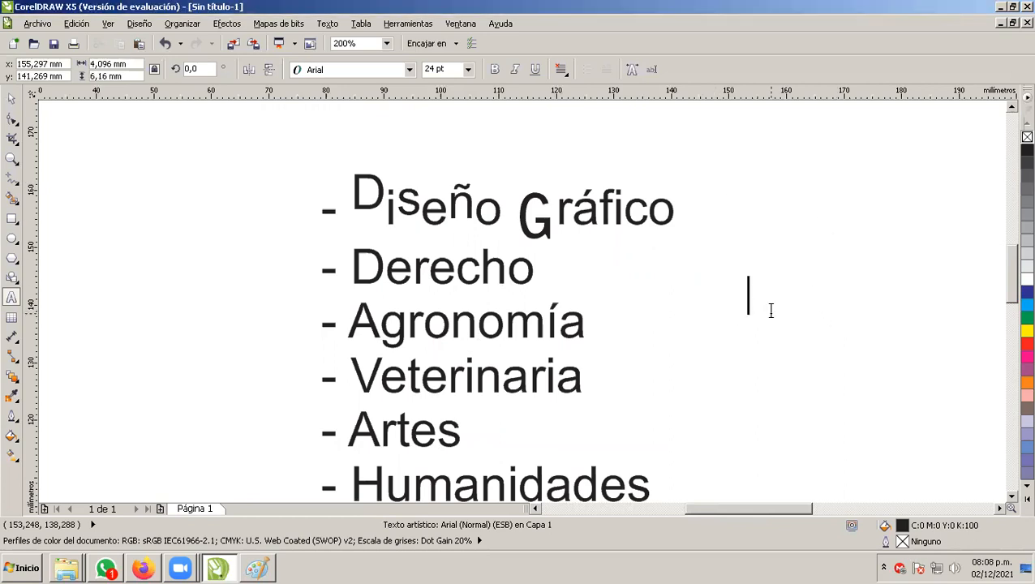
key("BackSpace")
Enter the formula "h2=x2-y2" as artistic text beside the list and finish the text entry
type("h2=")
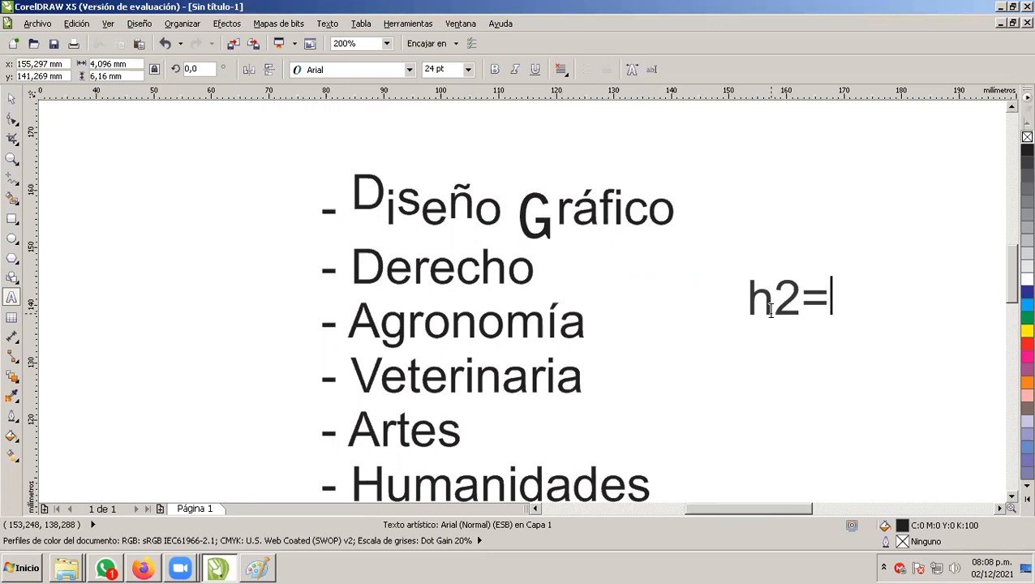
type("x2")
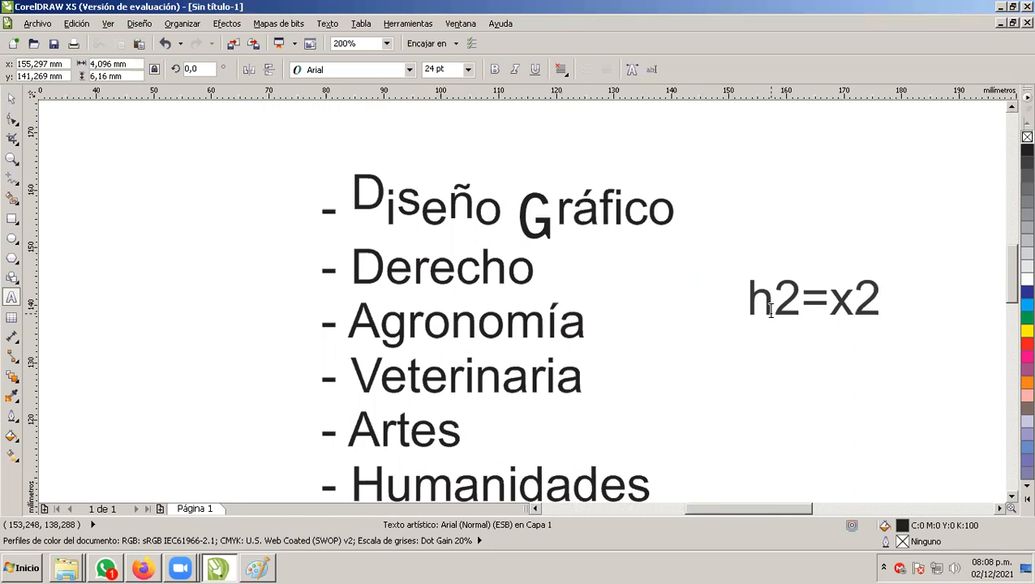
type("-y")
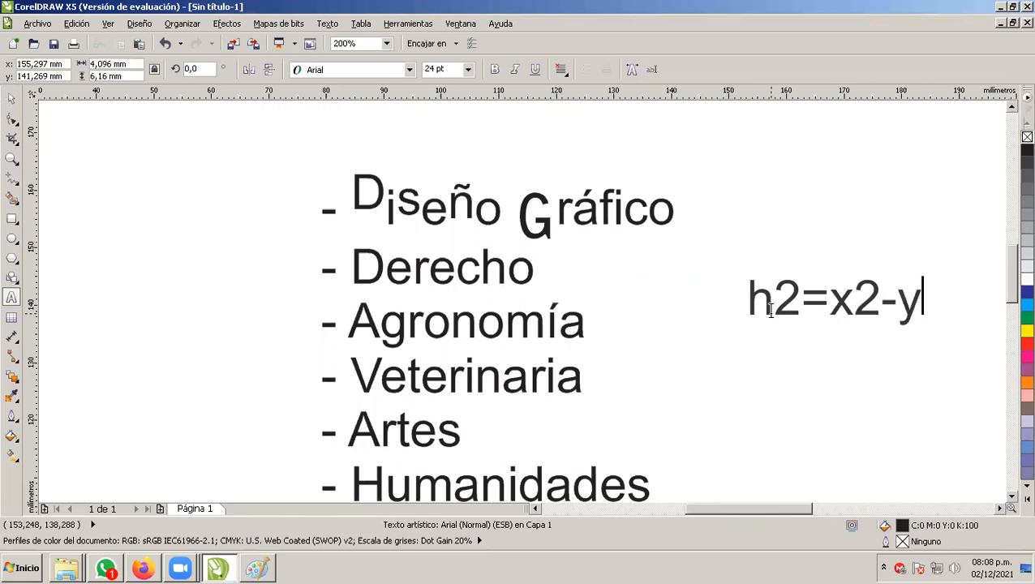
type("”2")
key("Delete")
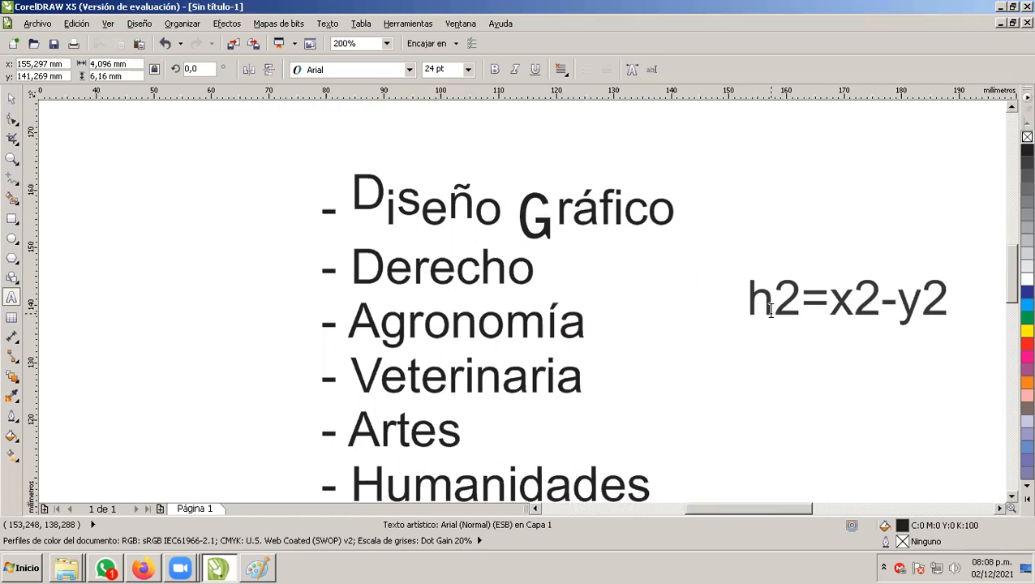
key("Escape")
left_click_drag(748, 508, 791, 508)
Apply superscript with the Shape tool to each of the three "2" characters in the formula "h2=x2-y2"
left_click(12, 98)
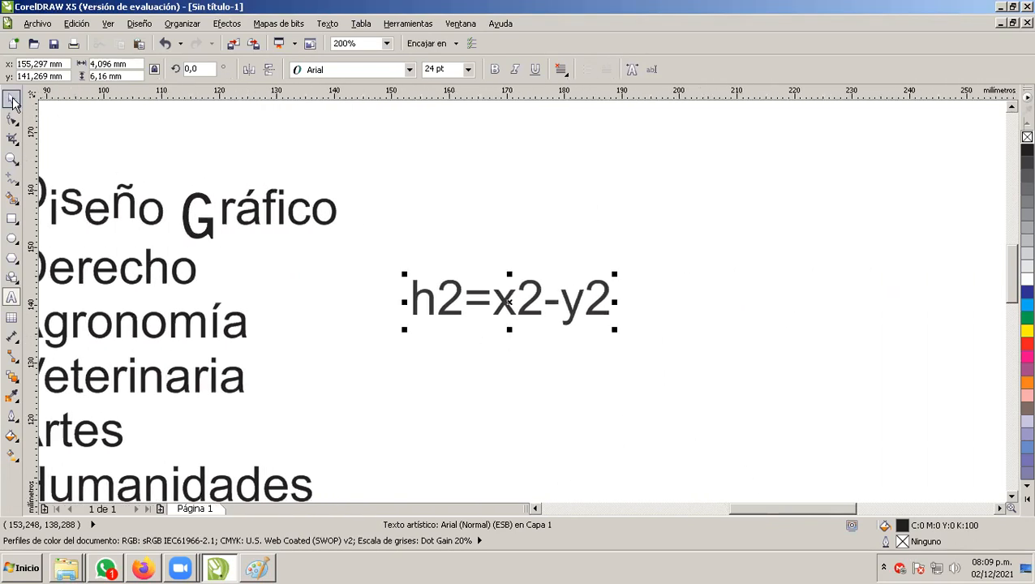
scroll(522, 332, "up", 1)
scroll(528, 255, "up", 2)
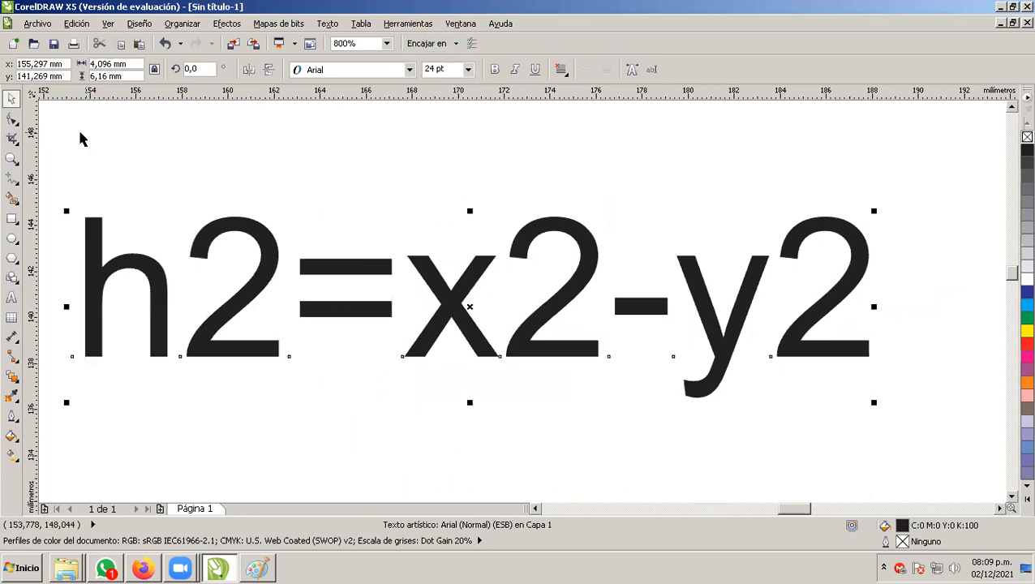
left_click(11, 120)
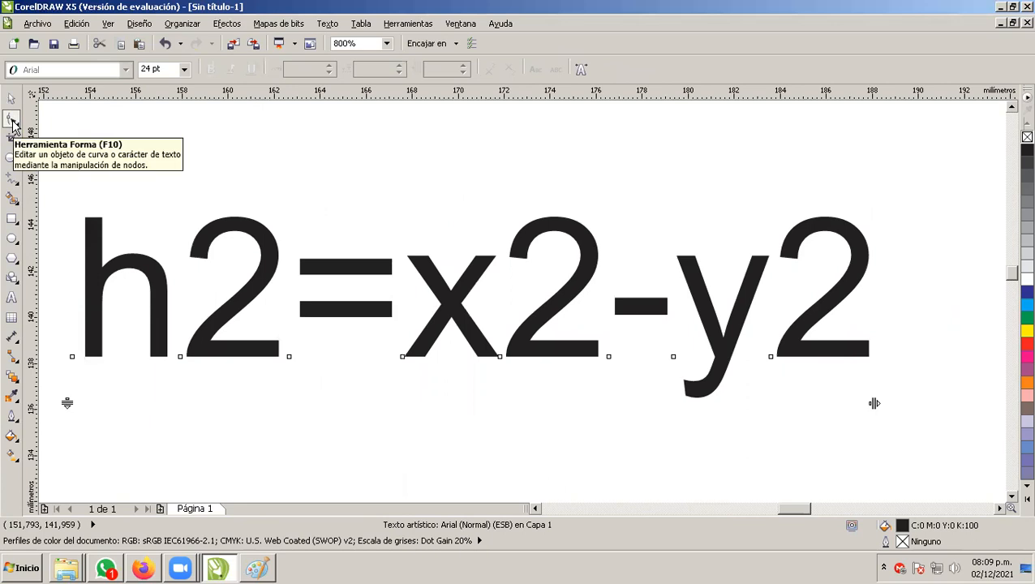
left_click(180, 356)
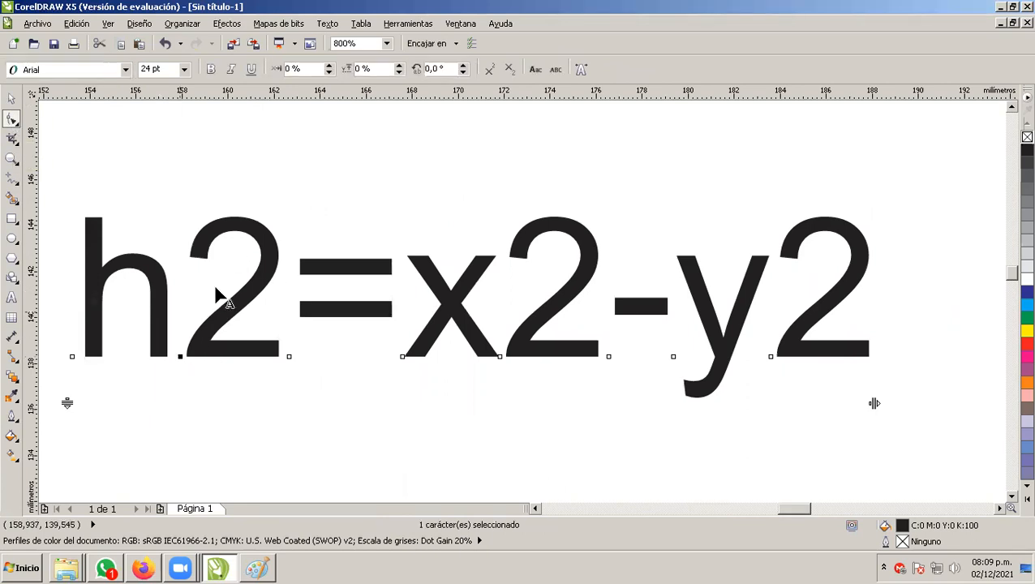
left_click(489, 70)
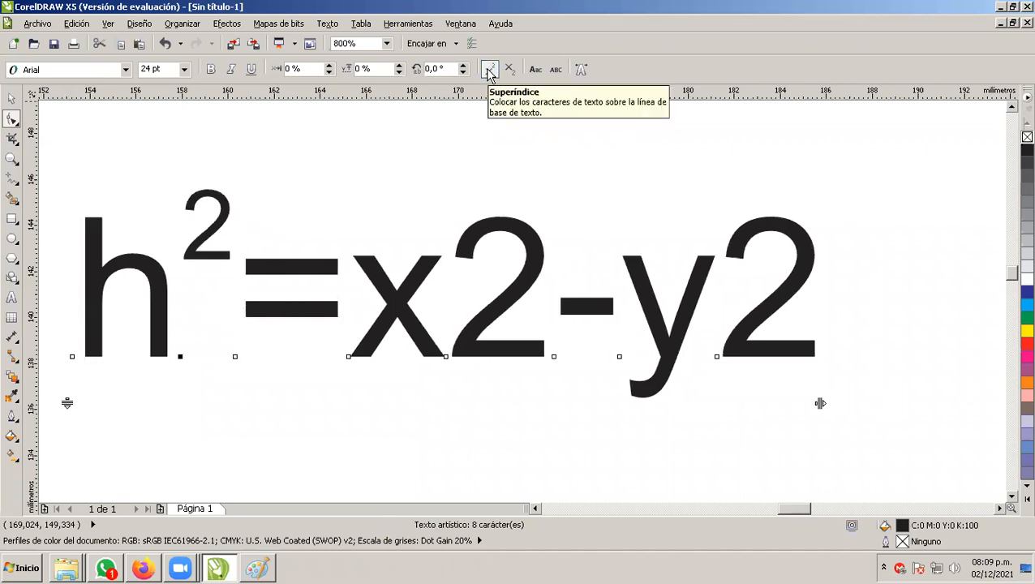
left_click(446, 355)
left_click(489, 69)
left_click(661, 356)
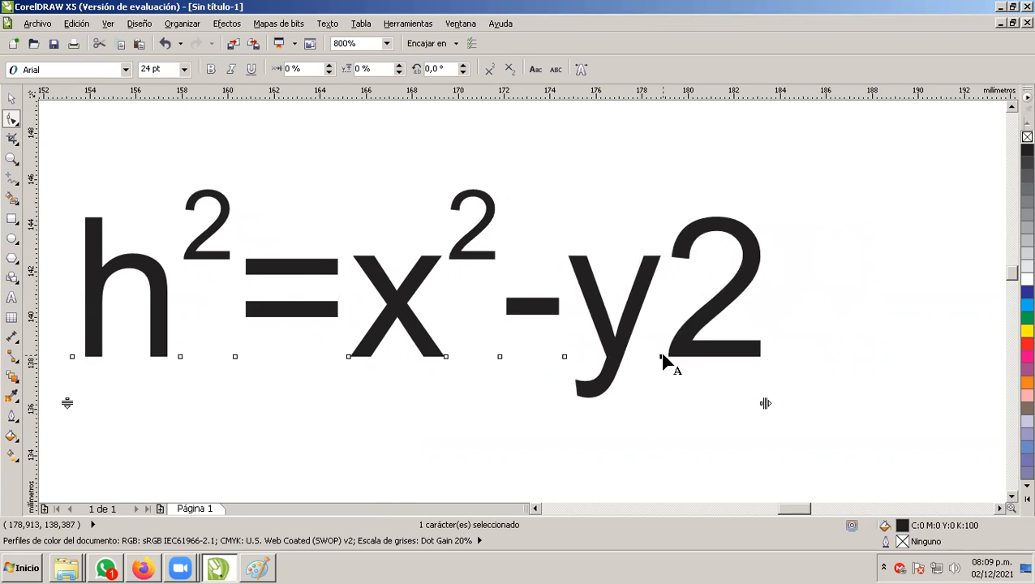
left_click(489, 69)
scroll(704, 306, "down", 1)
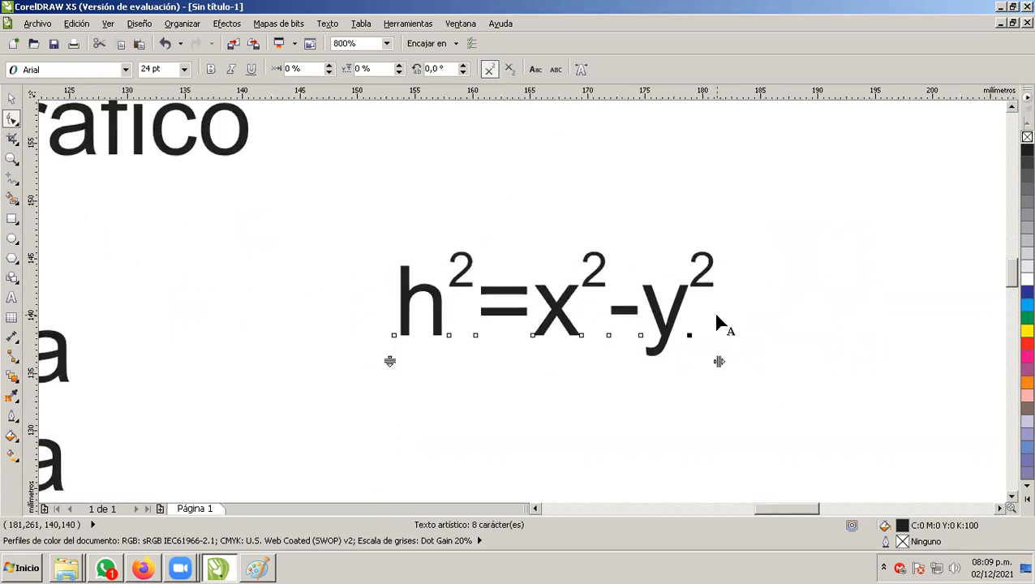
Move the formula with superscripts about 2 mm to the left and 4 mm up
left_click(17, 106)
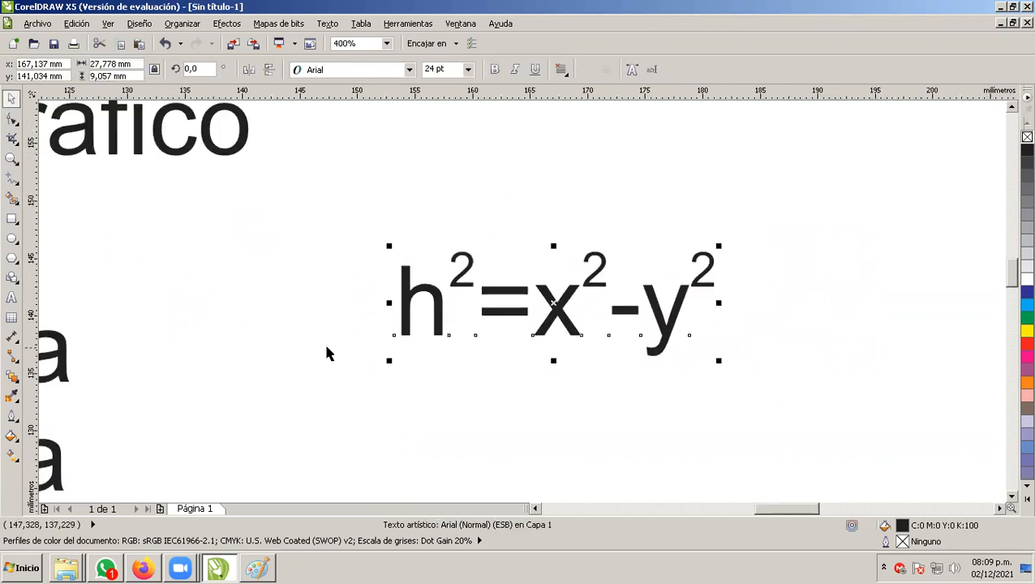
left_click(817, 361)
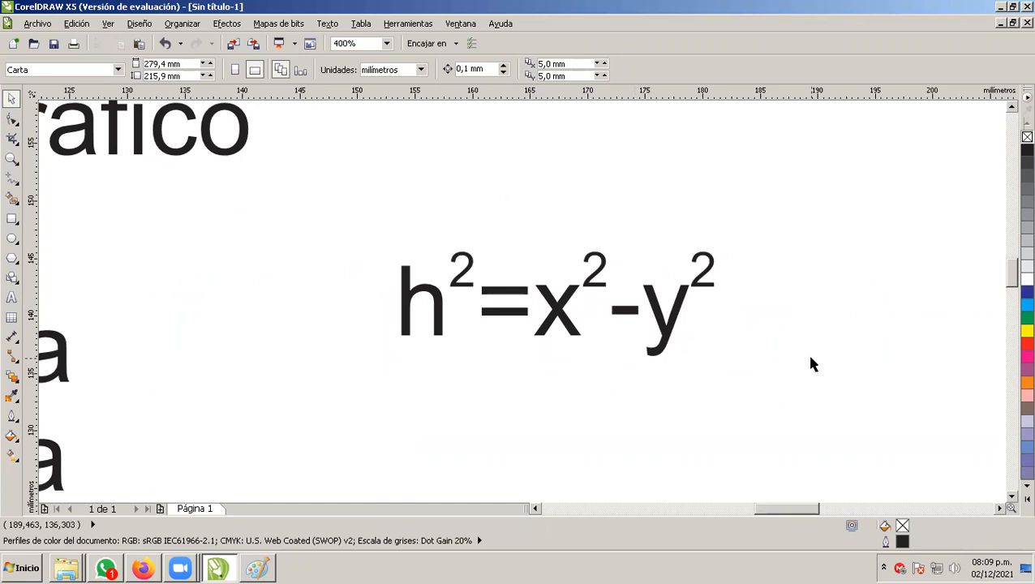
left_click_drag(563, 314, 538, 269)
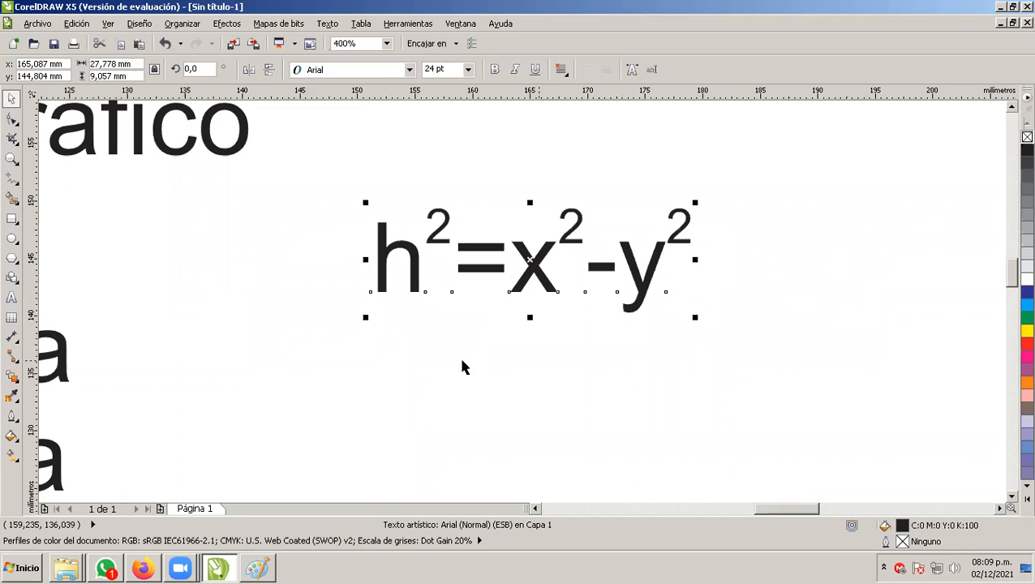
Add a second artistic text object reading "h=x+y" below the first formula
left_click(12, 297)
left_click(382, 416)
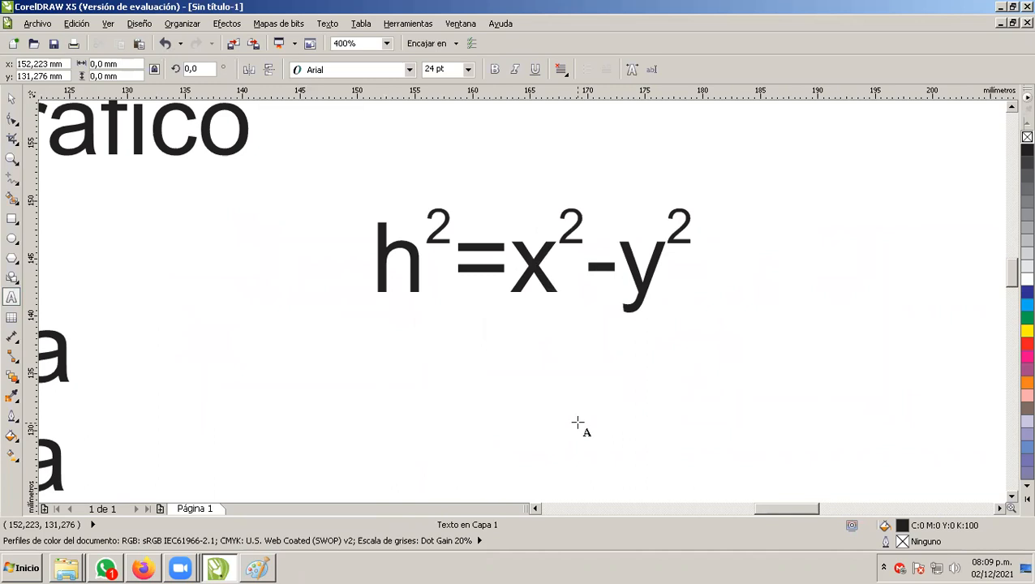
type("h=")
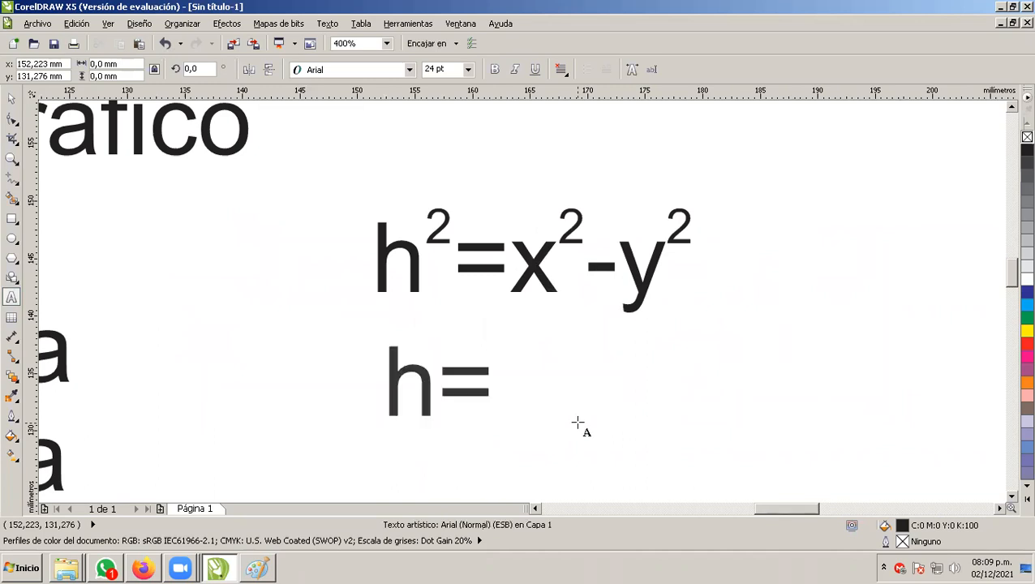
type("x")
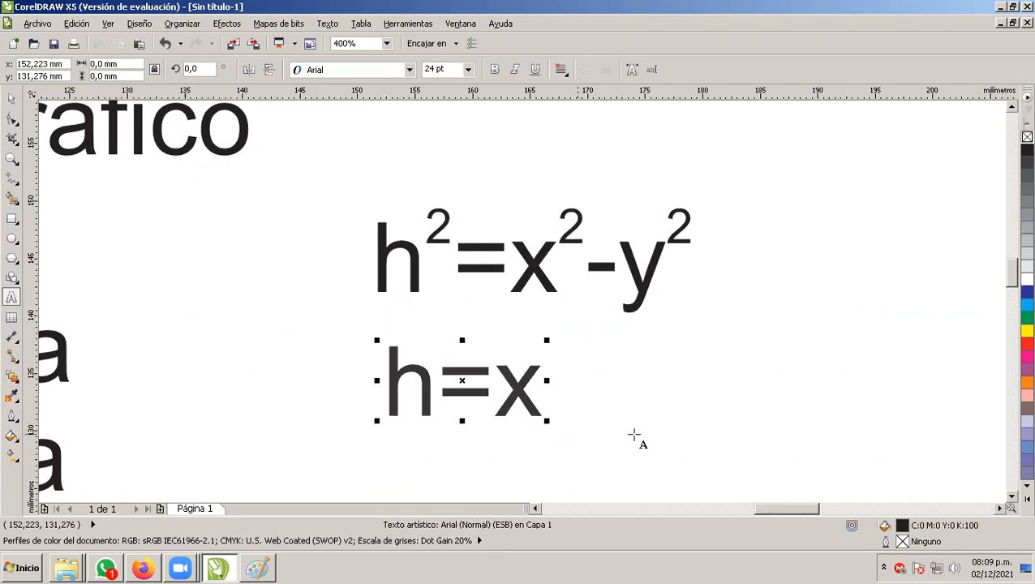
type("+")
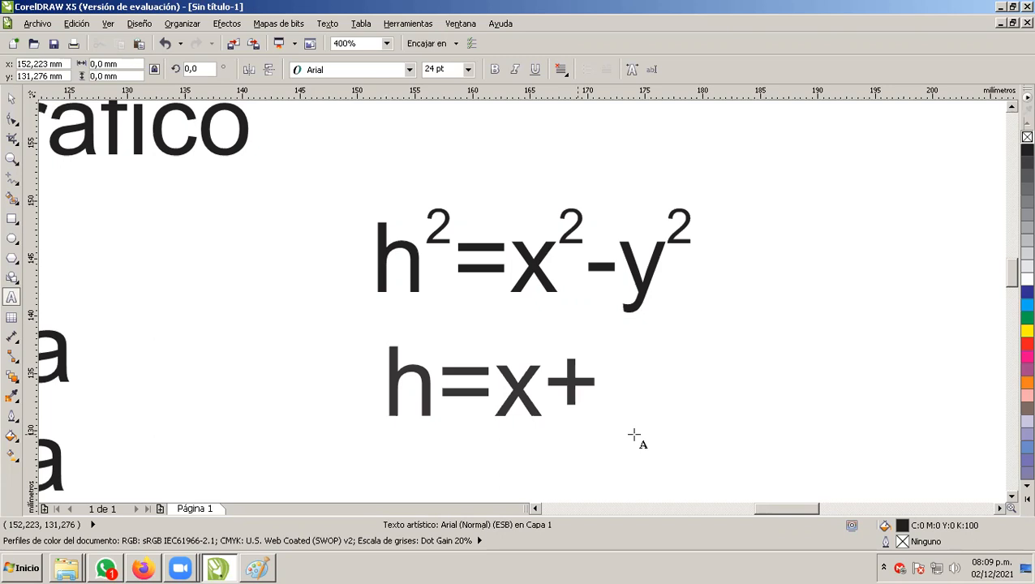
type("y")
Insert a "2" after the "h" in the second formula and set its size to 10 pt
key("Left")
key("Left")
key("Left")
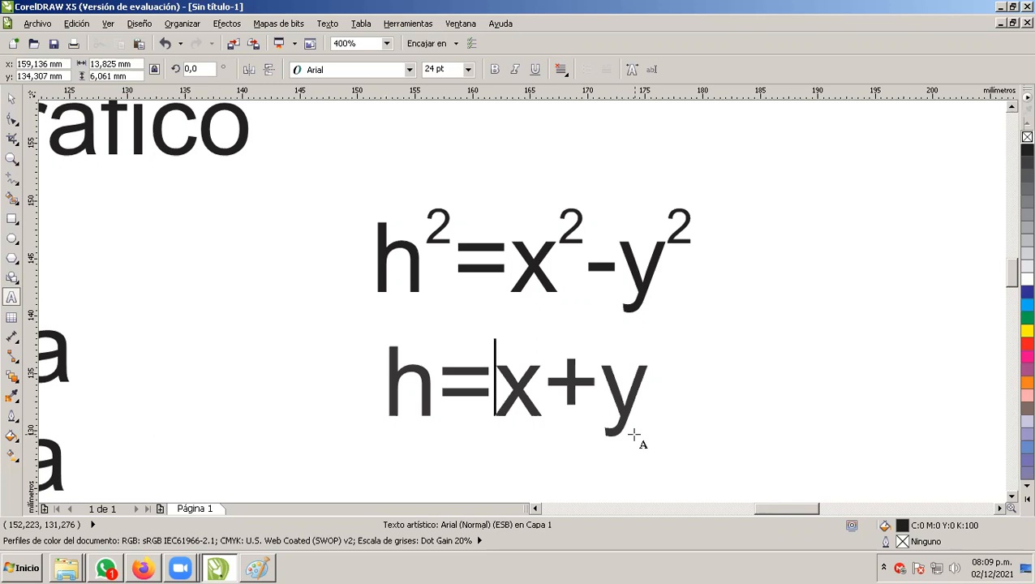
left_click(451, 387)
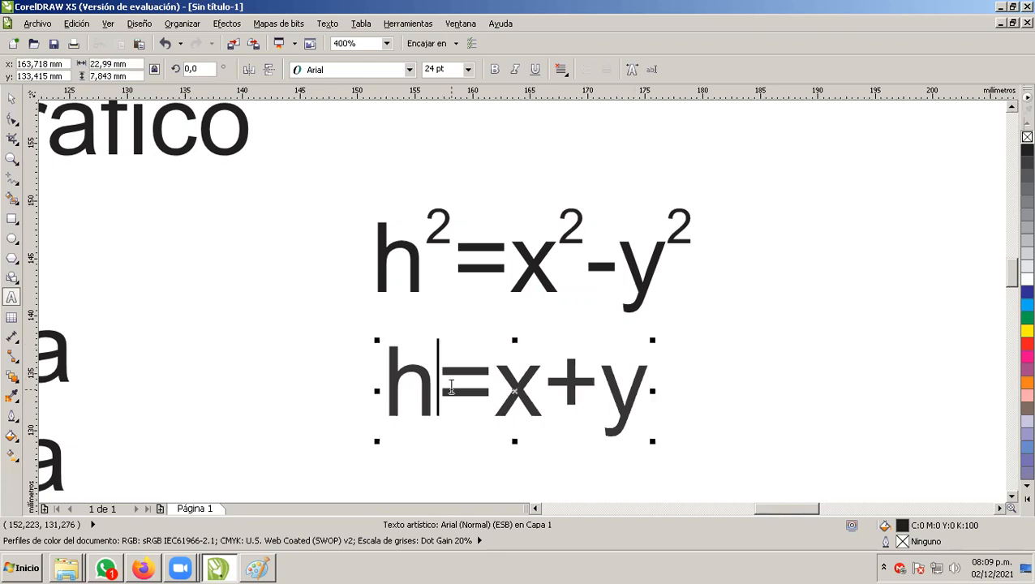
type("2")
key("shift+Left")
left_click(438, 70)
type("1")
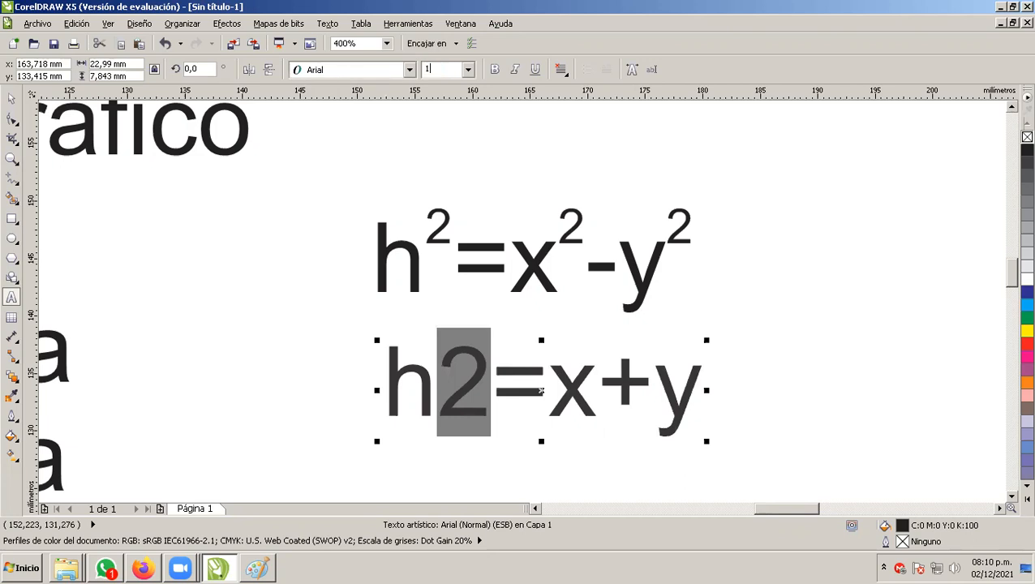
type("0")
key("Return")
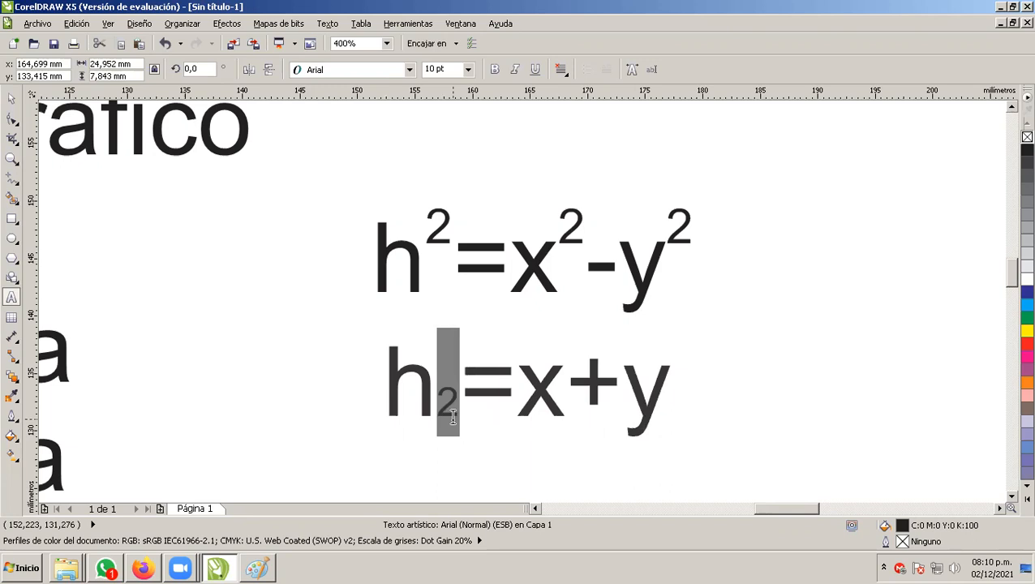
Raise the small "2" of the second formula above the baseline with the Shape tool, to a vertical offset of 139 %
left_click(10, 100)
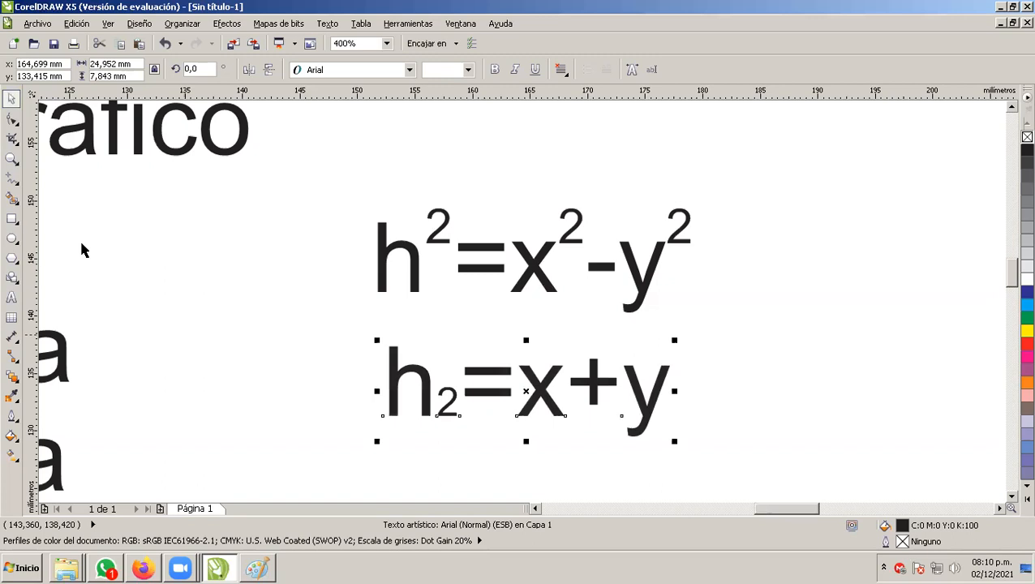
left_click(13, 120)
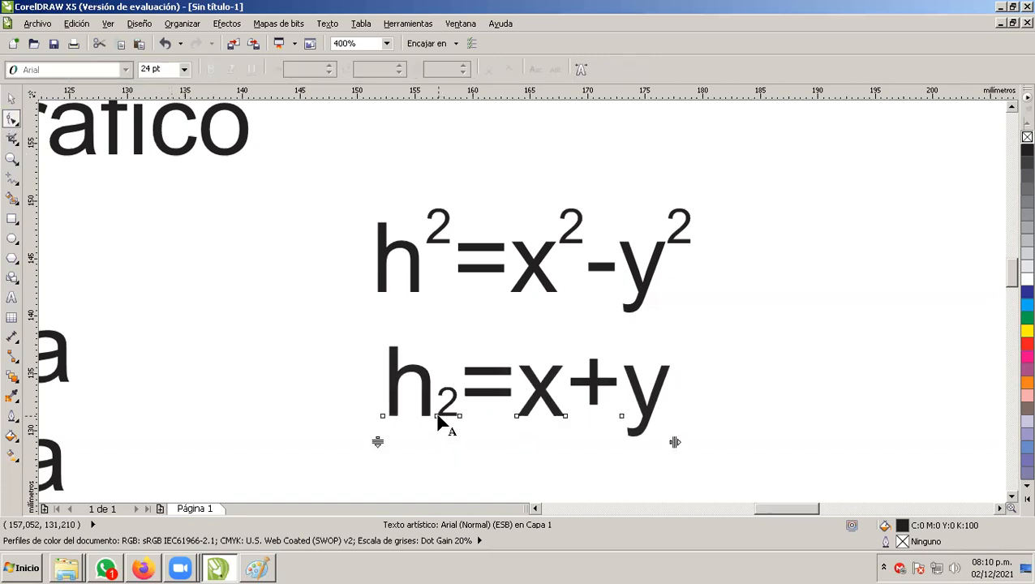
left_click_drag(437, 415, 437, 365)
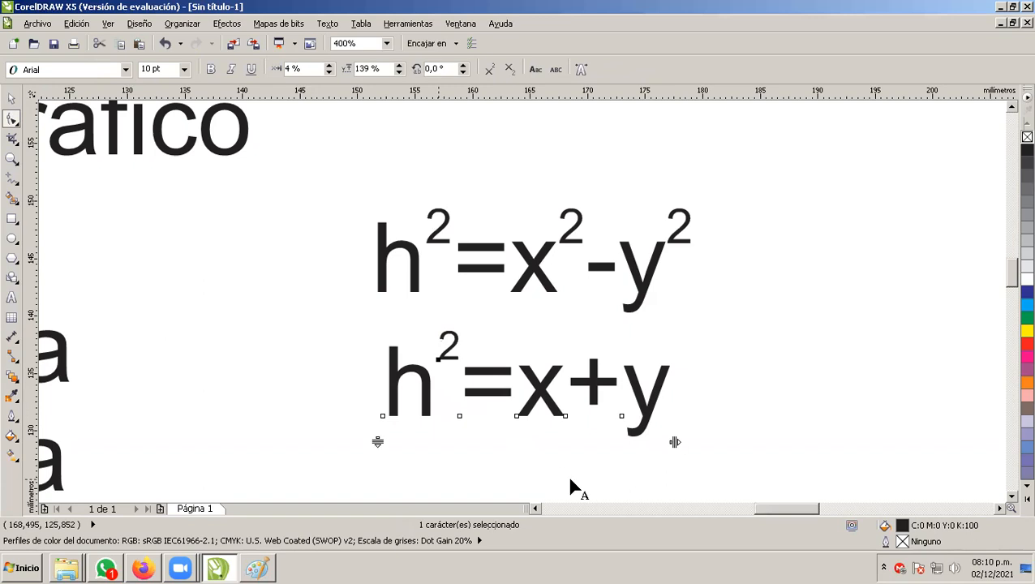
left_click(11, 99)
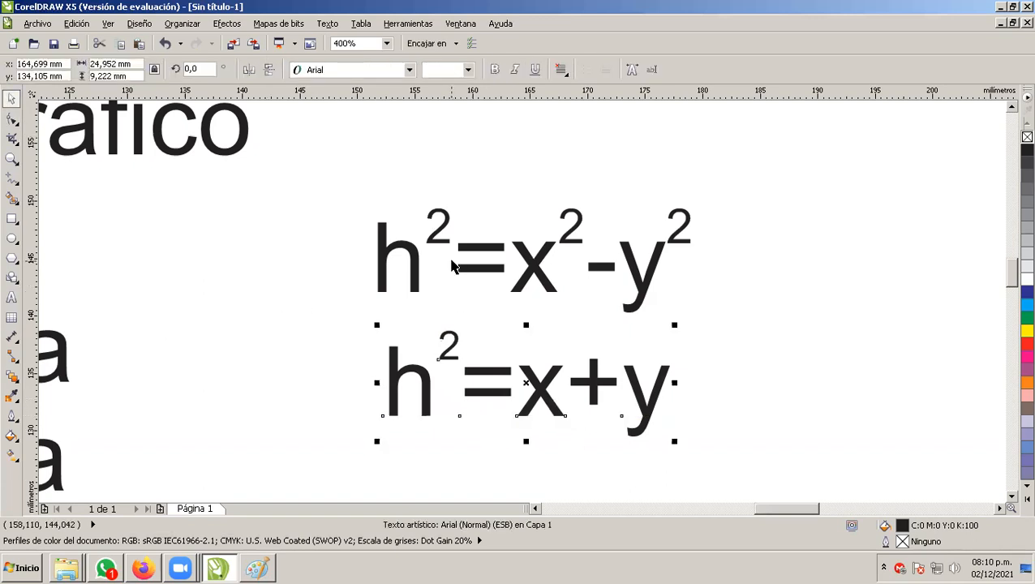
left_click(465, 271)
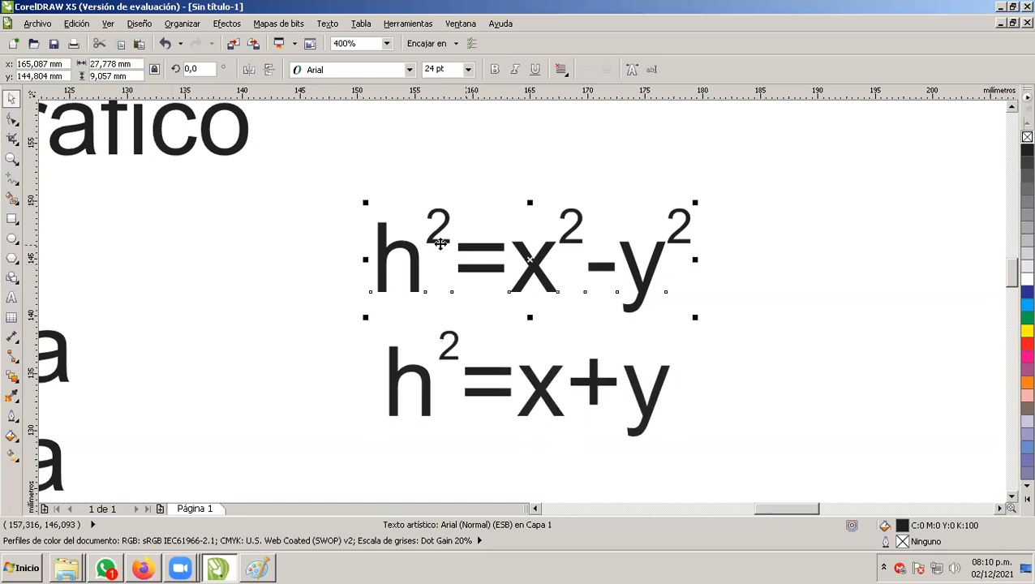
Undo the second formula, the first formula's move and its superscripts, back to plain "h2=x2-y2", and clear the selection
key("ctrl+z")
key("ctrl+z")
key("ctrl+z")
key("ctrl+z")
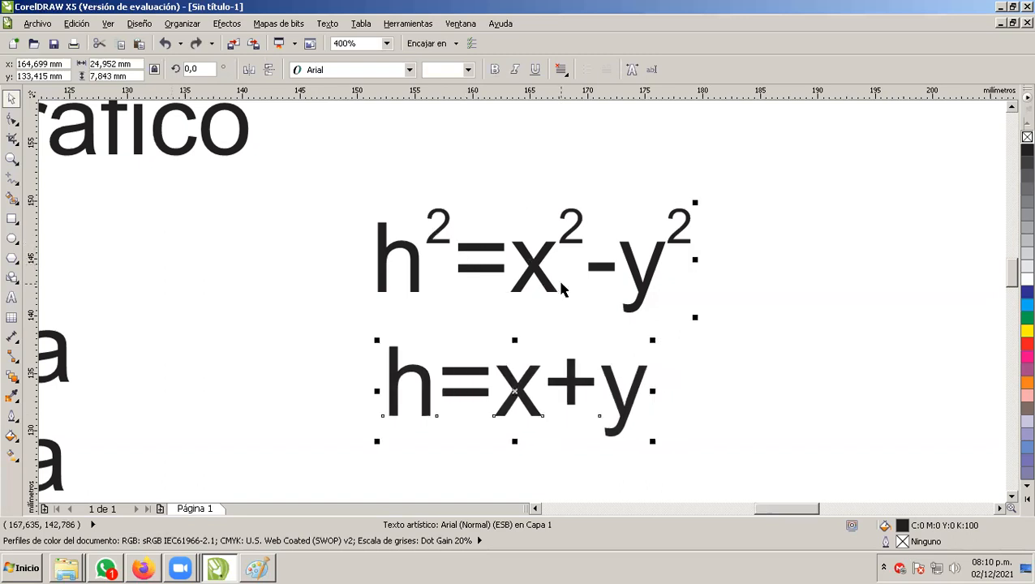
key("ctrl+z")
key("ctrl+z")
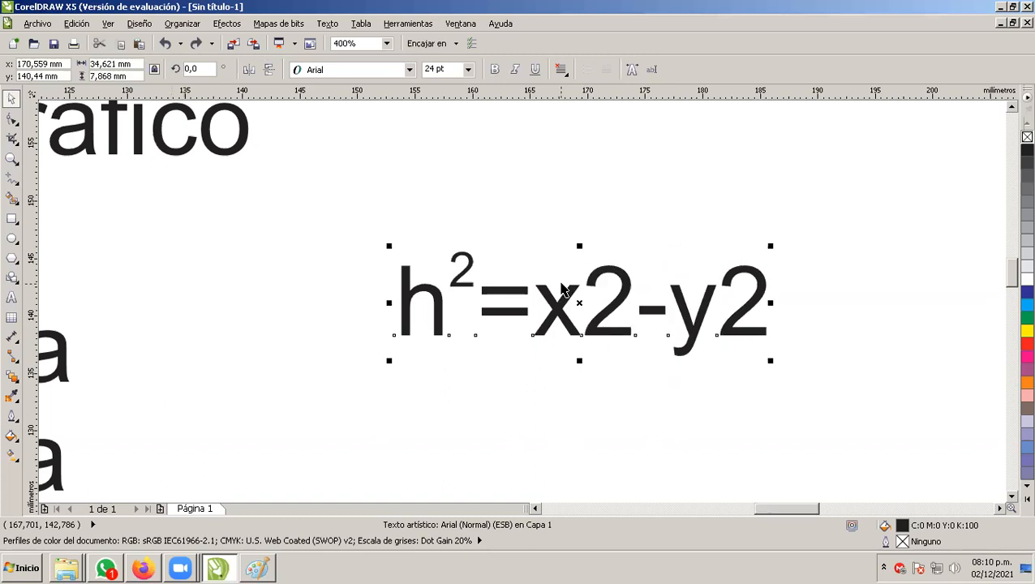
left_click(734, 392)
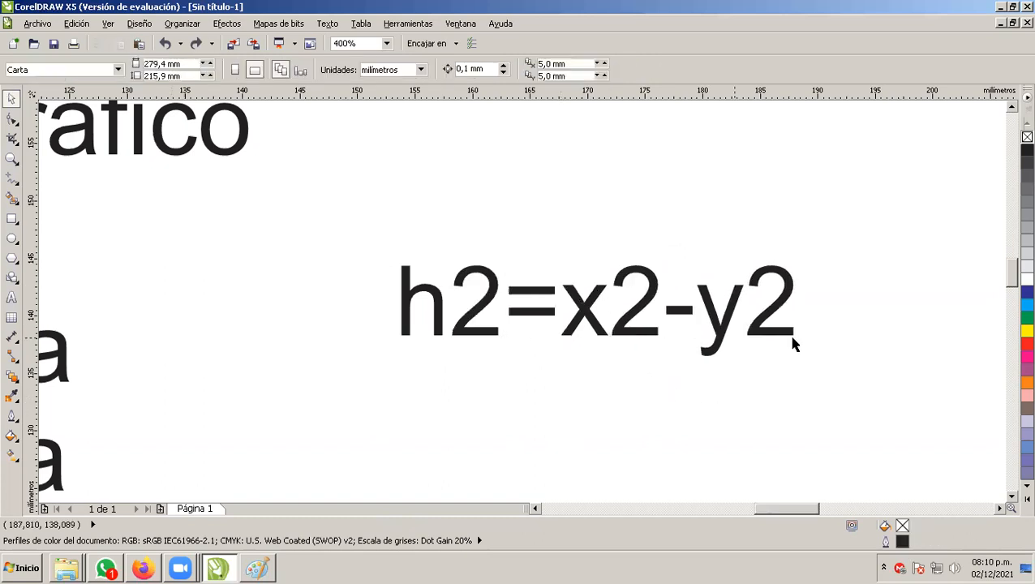
Format all three "2" characters of the formula "h2=x2-y2" as superscripts with the Shape tool
scroll(793, 344, "up", 1)
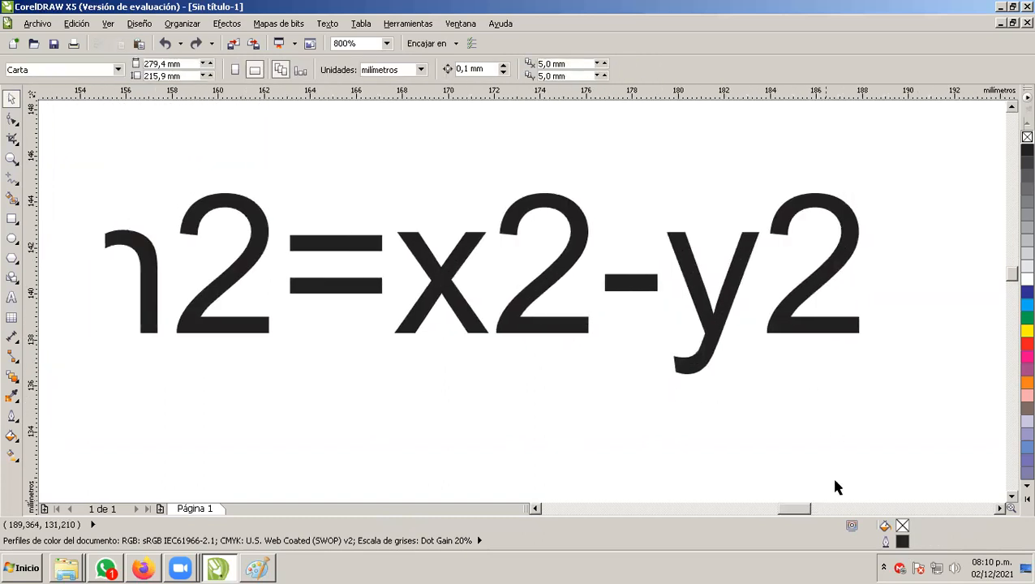
left_click(12, 119)
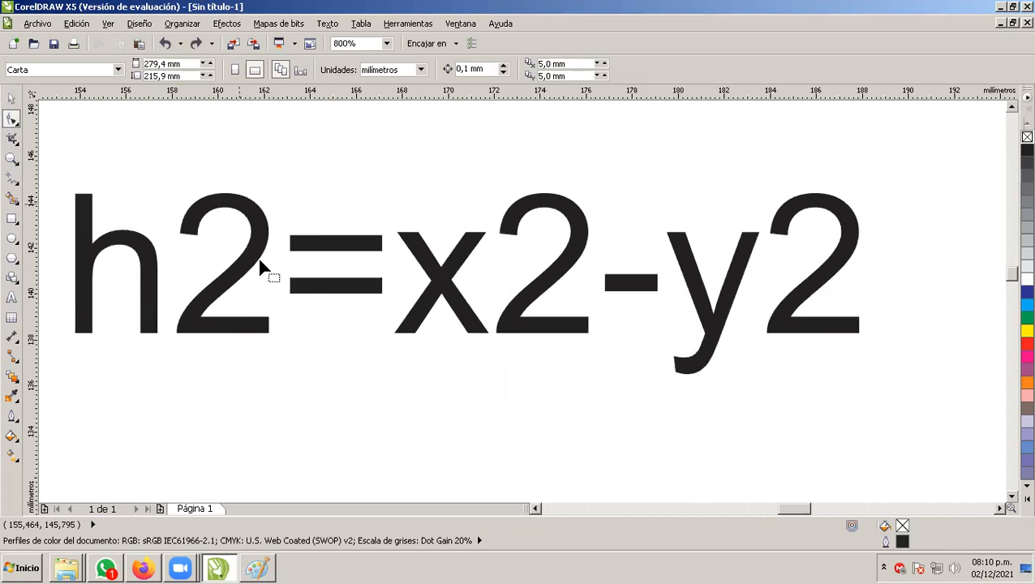
left_click(185, 325)
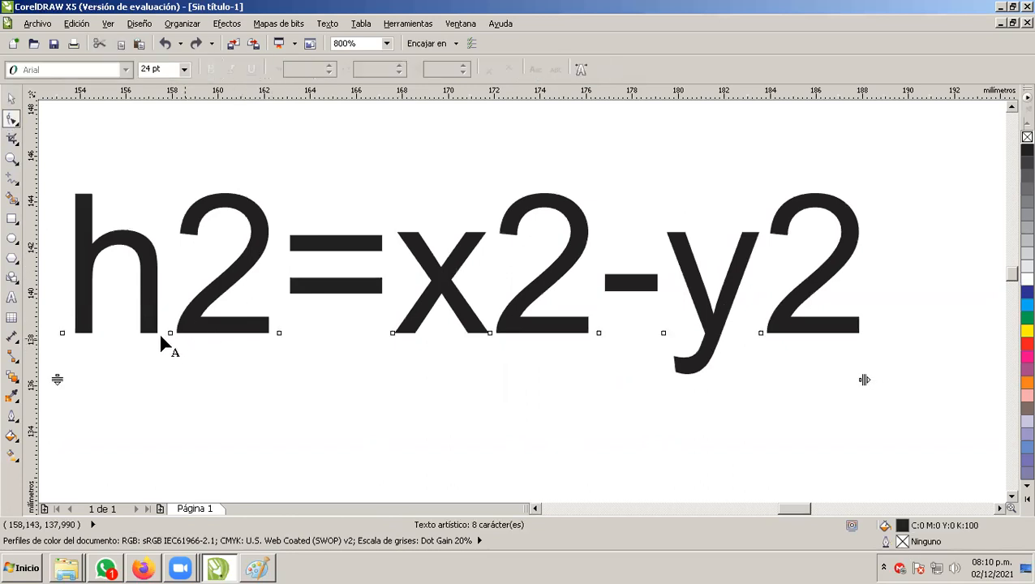
left_click(170, 332)
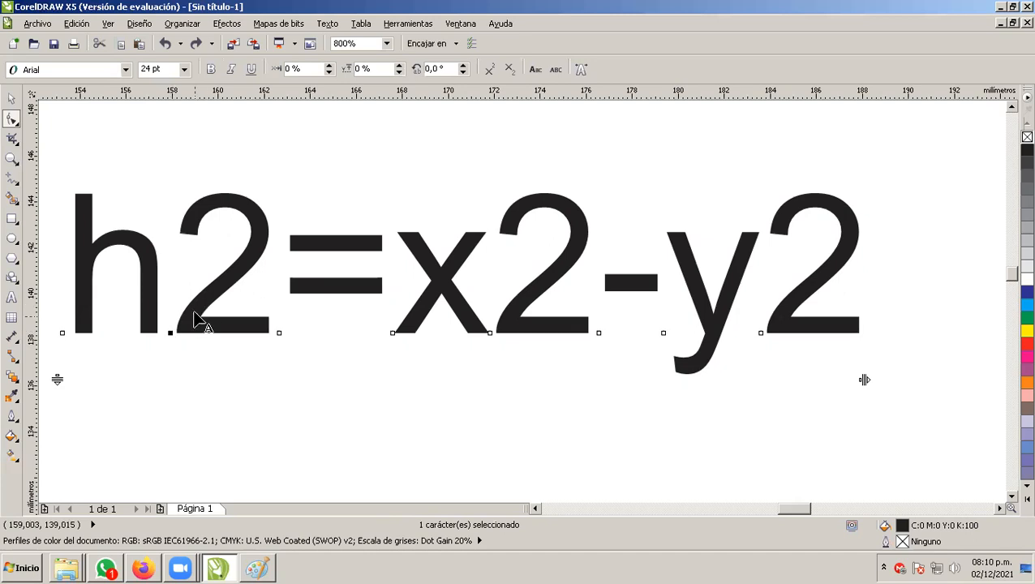
left_click(491, 333, "shift")
left_click(761, 334, "shift")
left_click(490, 70)
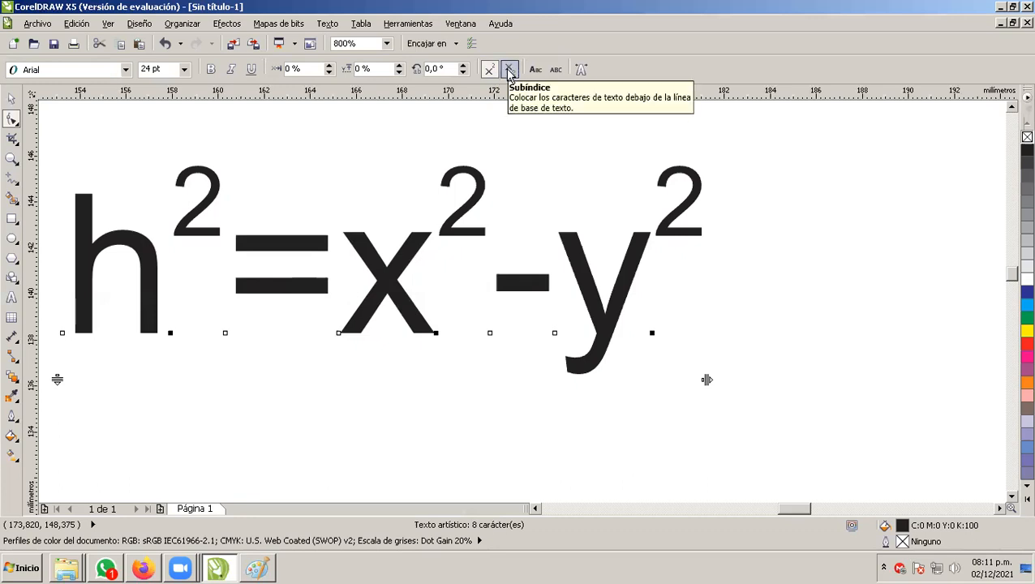
Convert the three selected "2" characters to subscripts and clear the selection
left_click(509, 71)
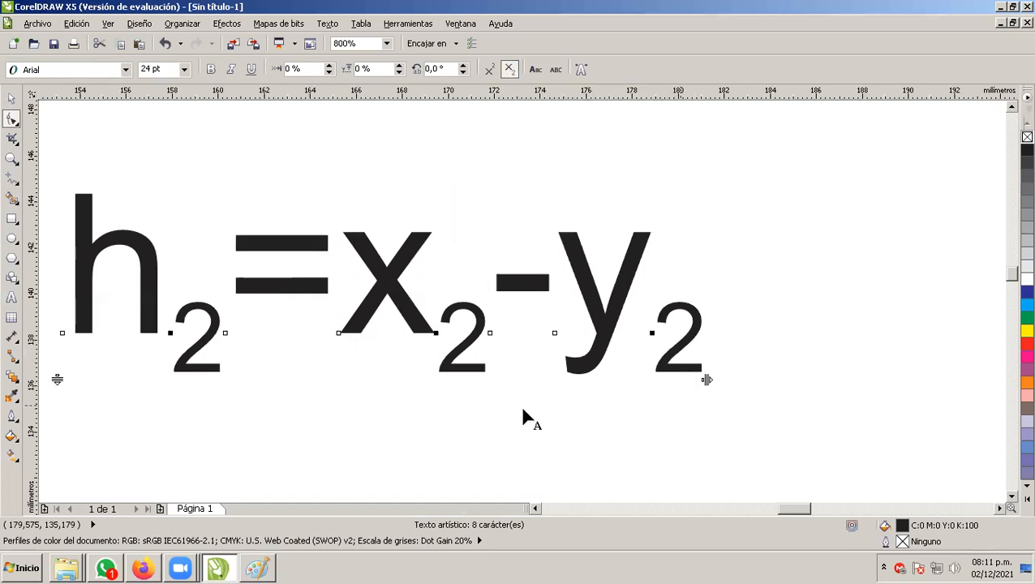
left_click(453, 420)
left_click(11, 101)
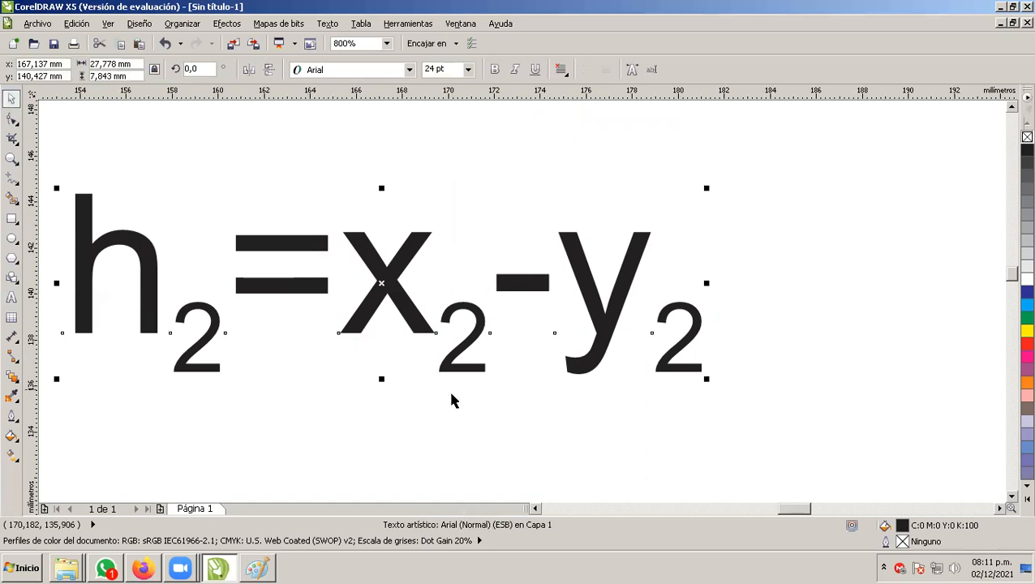
scroll(609, 485, "left", 3)
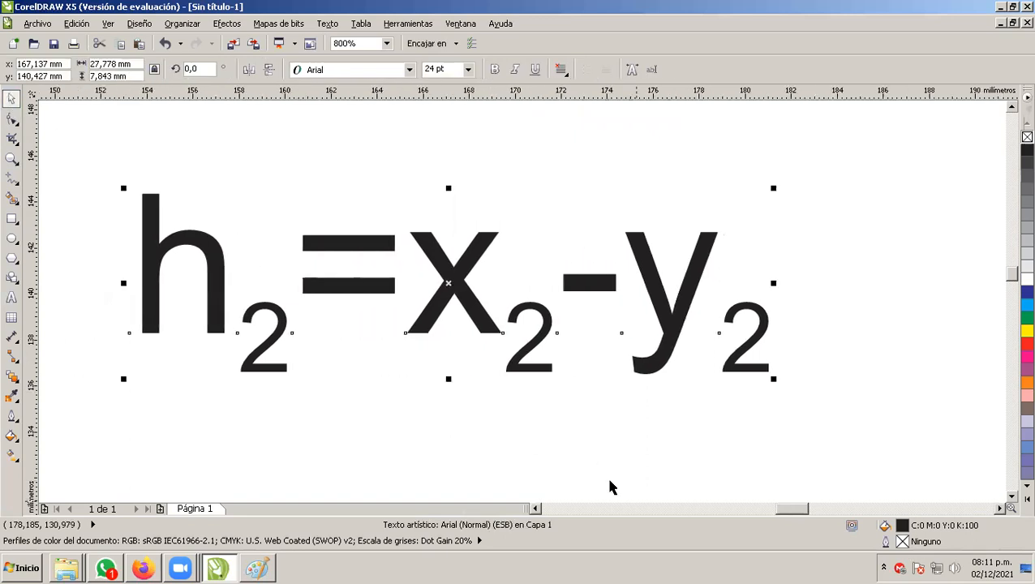
left_click(261, 438)
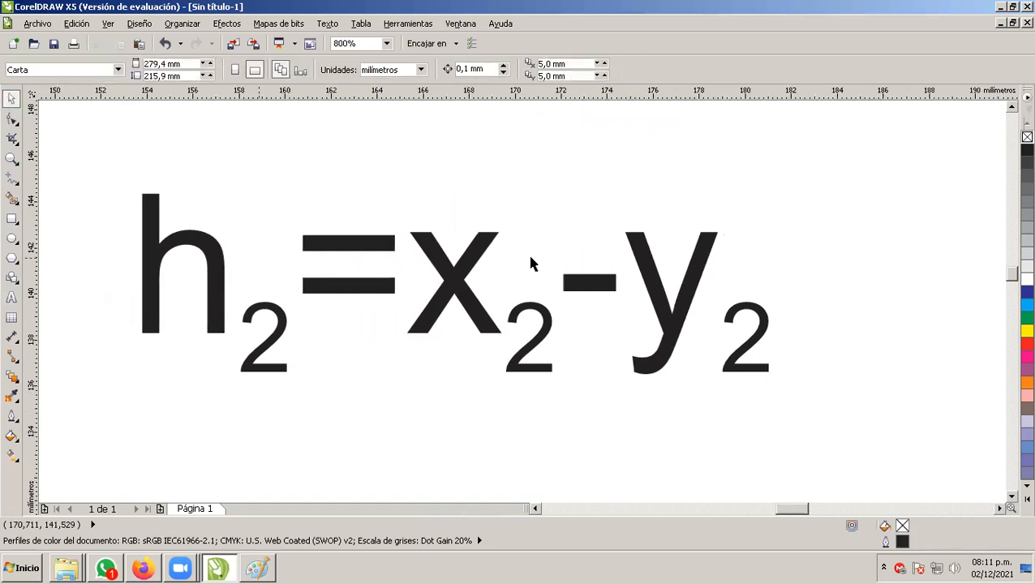
Toggle the subscript of the "2" after "h" off and on again with the Shape tool
left_click(445, 276)
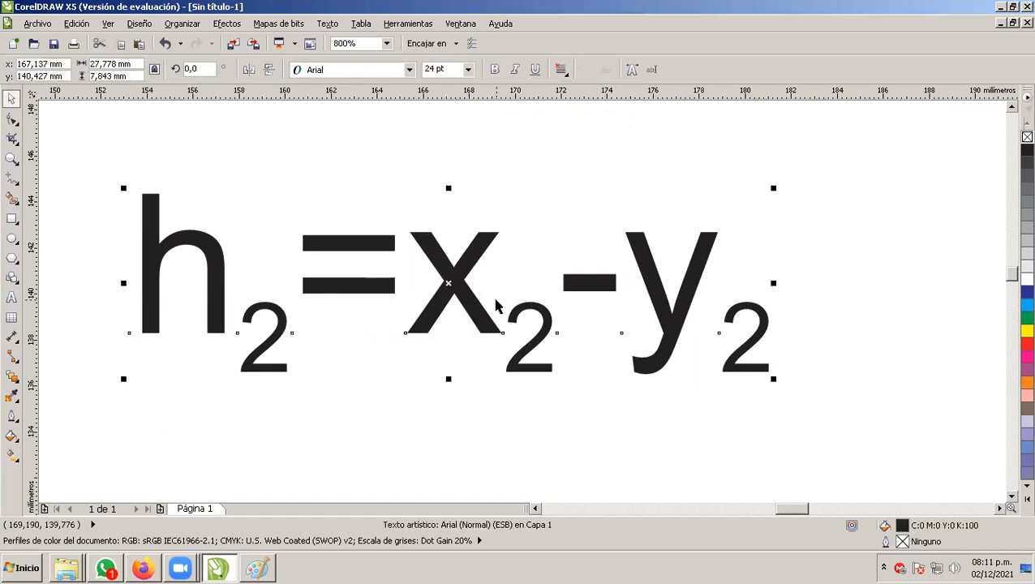
left_click(12, 119)
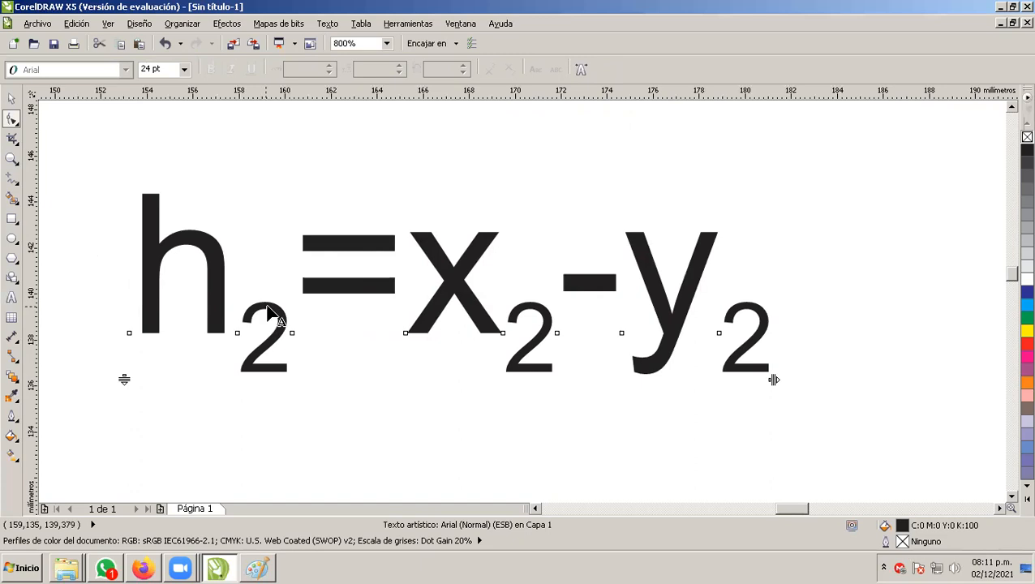
left_click(237, 332)
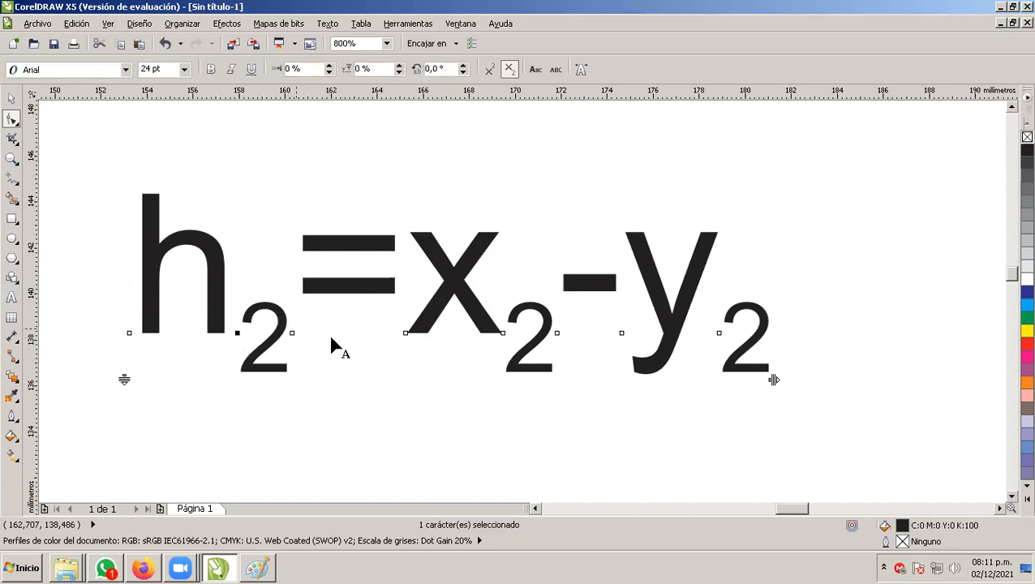
left_click(510, 71)
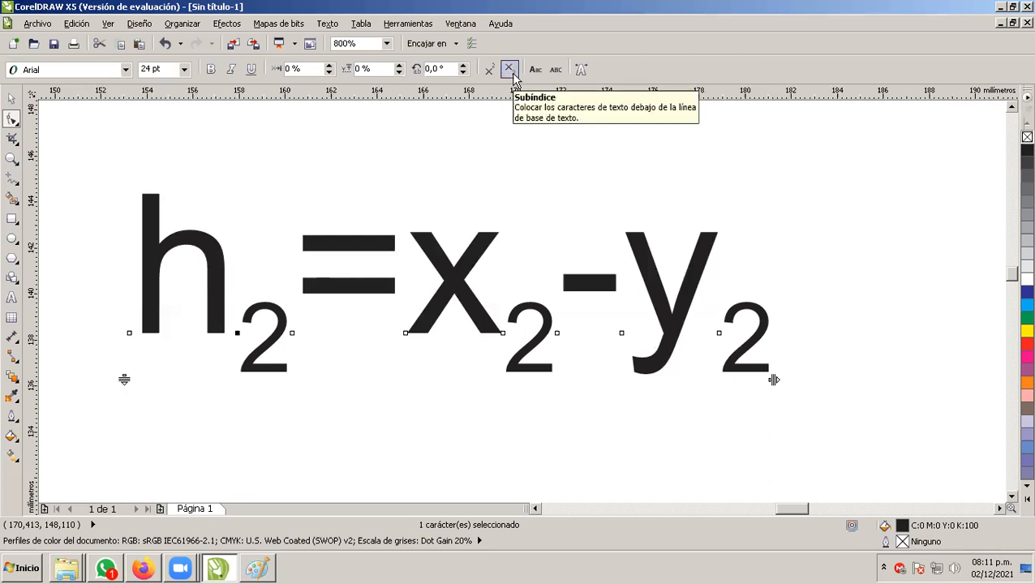
key("ctrl+z")
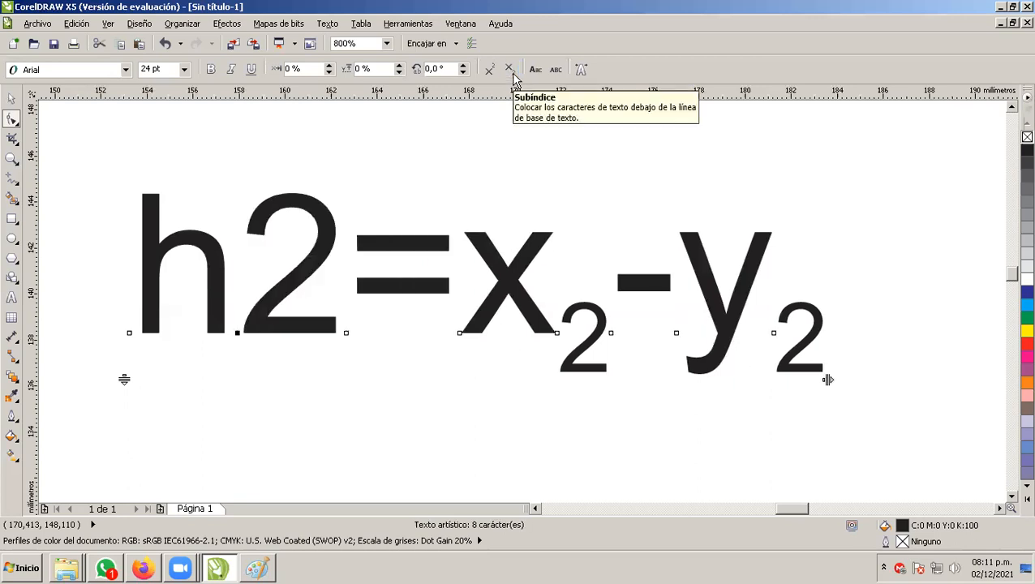
left_click(509, 71)
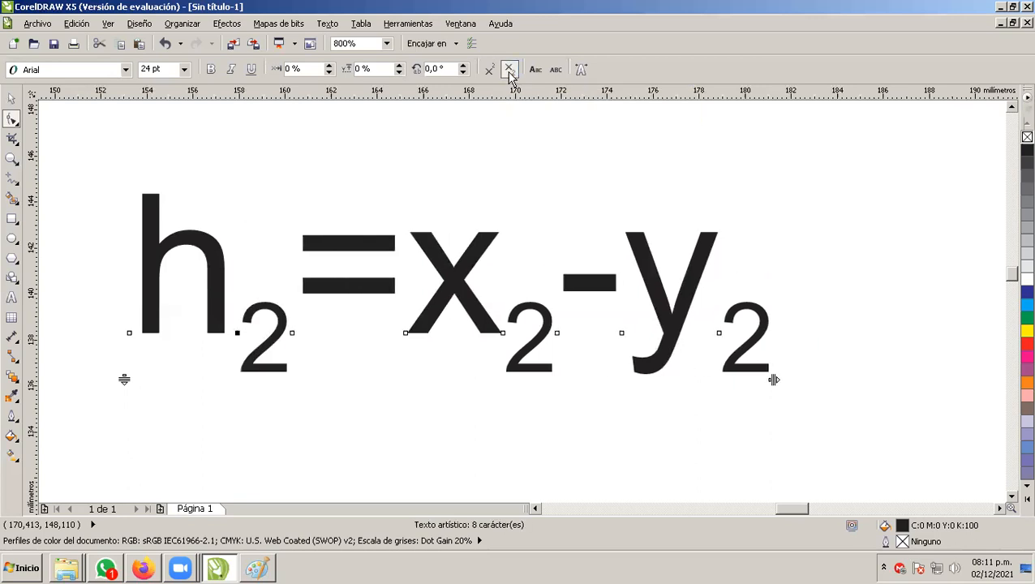
left_click(509, 71)
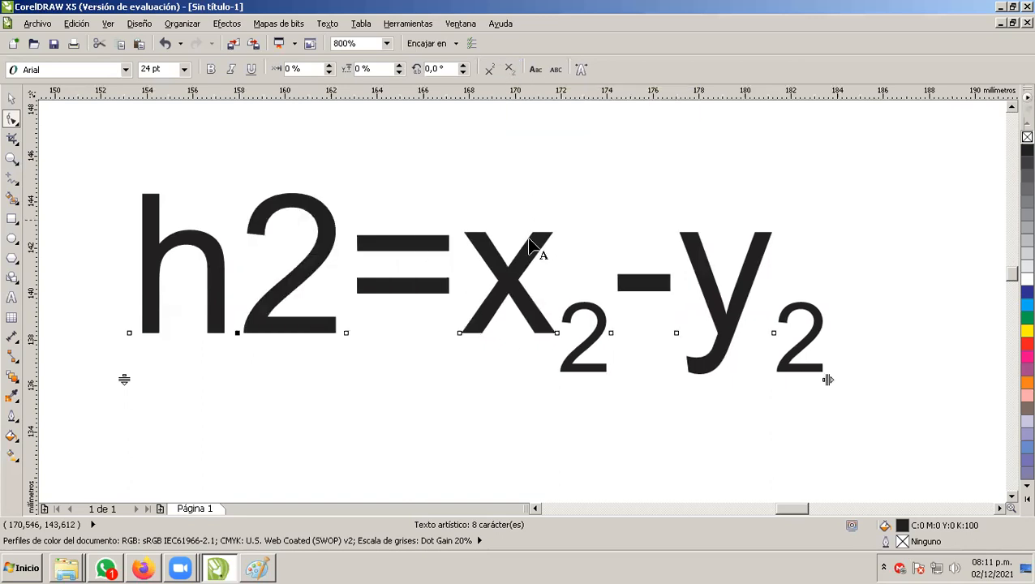
left_click(510, 70)
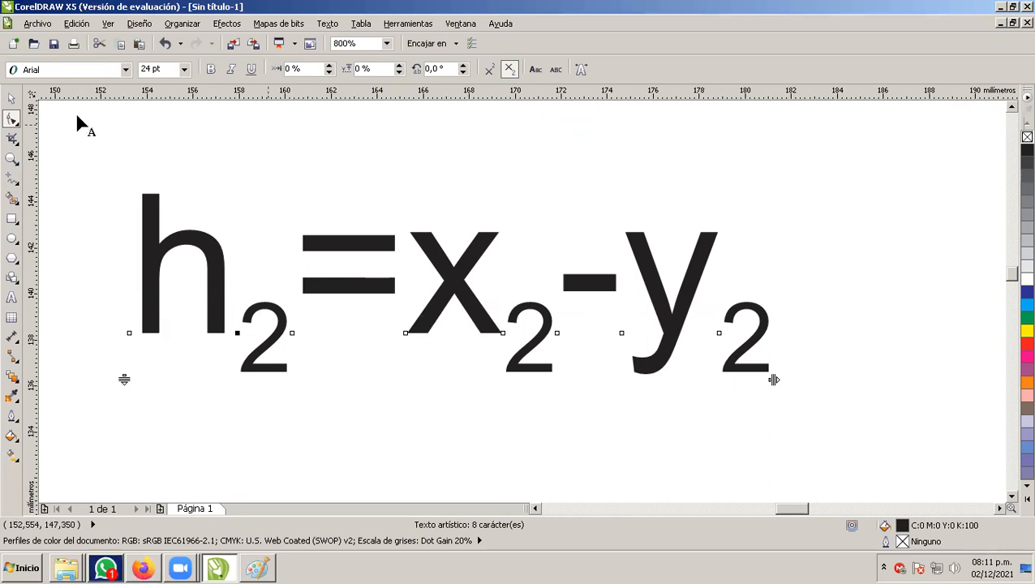
left_click(13, 99)
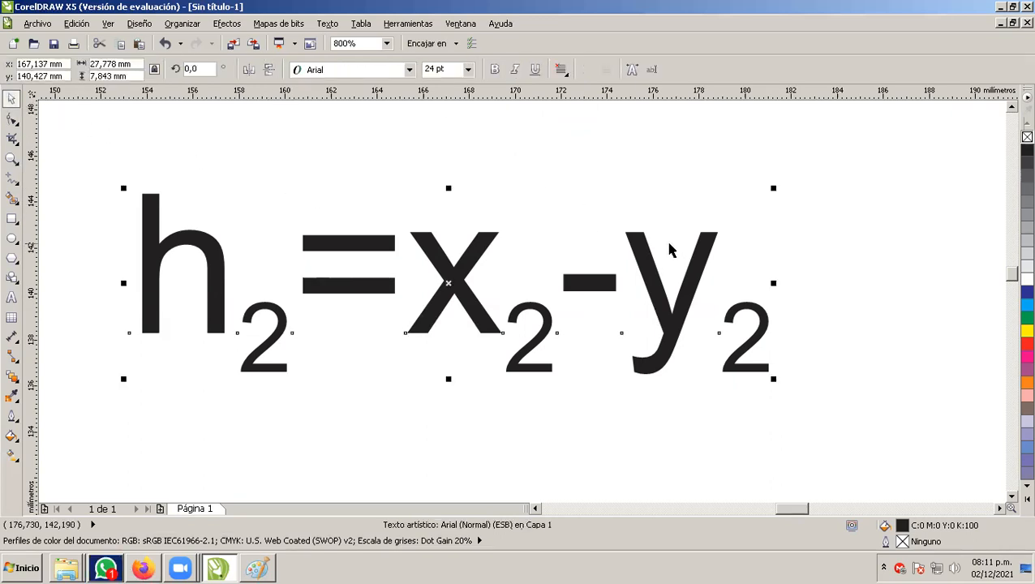
Edit the formula's text and replace the subscript "2" after "h" with "3", keeping its subscript formatting
left_click(12, 120)
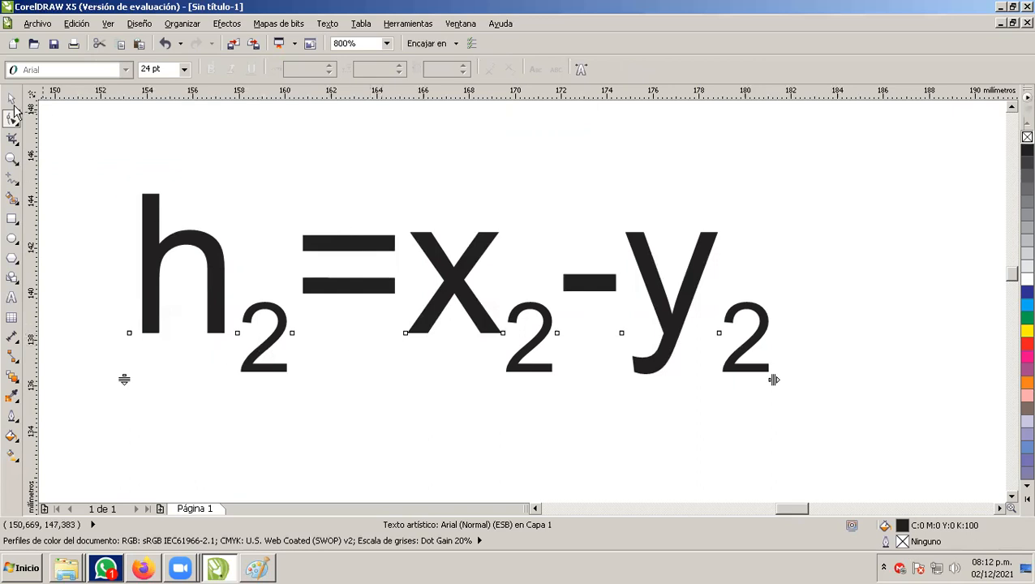
left_click(14, 300)
left_click(317, 243)
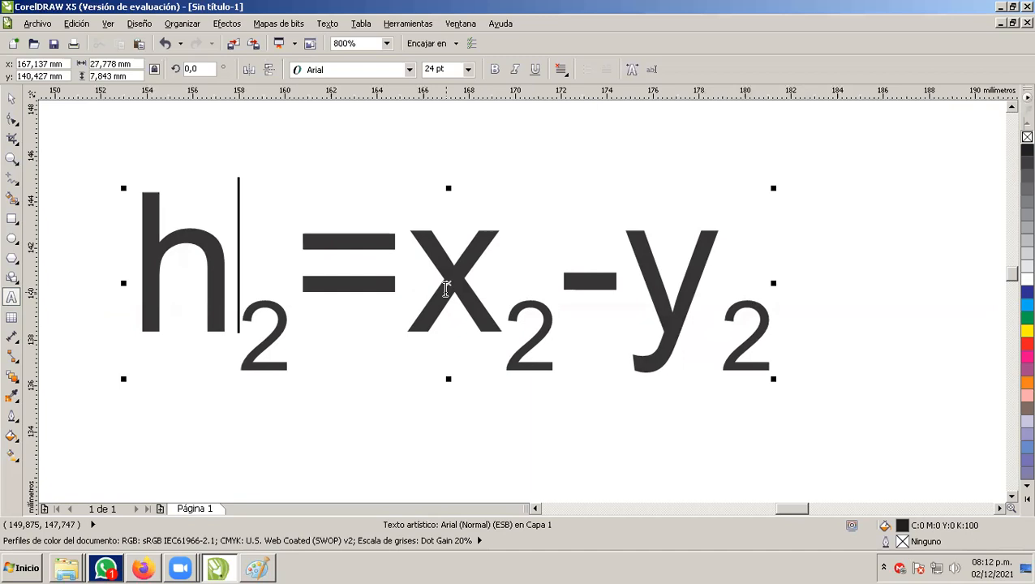
key("Right")
key("Right")
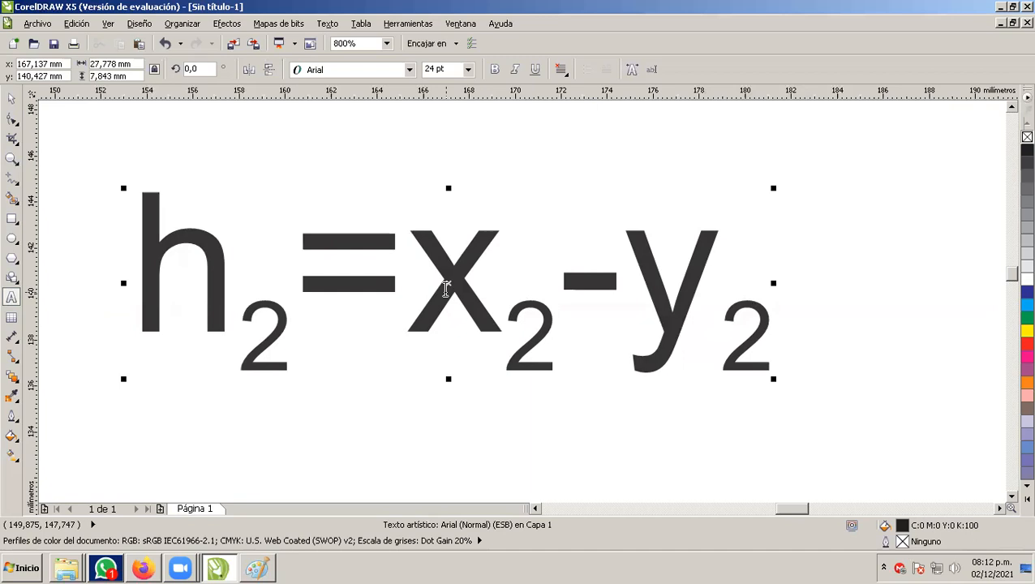
key("Delete")
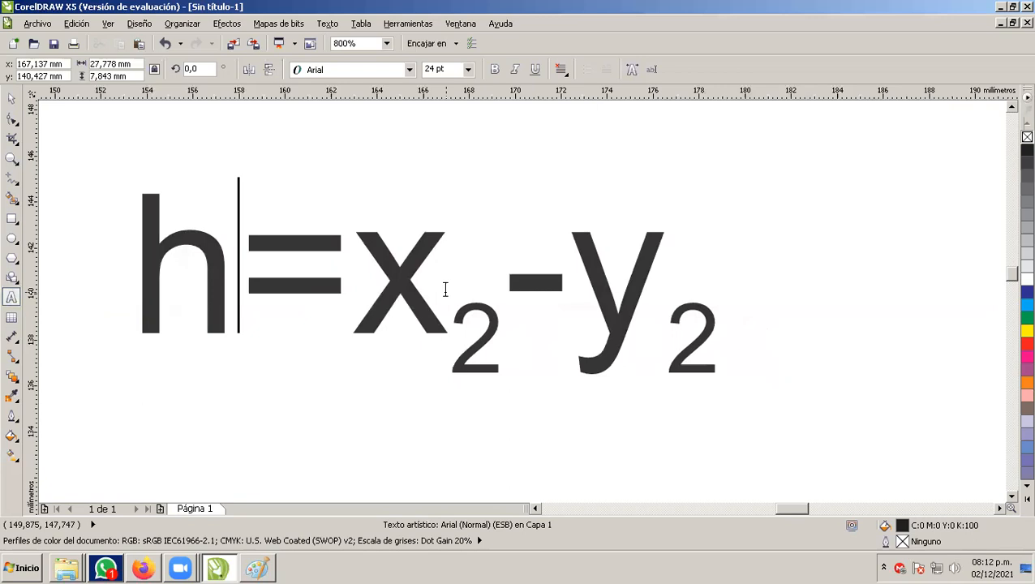
type("3")
key("ctrl+z")
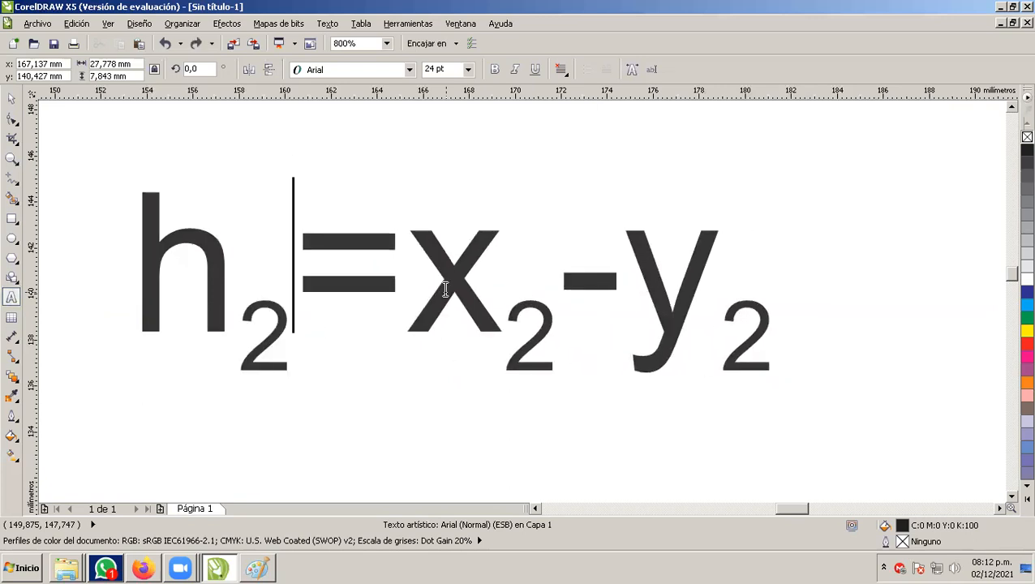
key("shift+Left")
type("3")
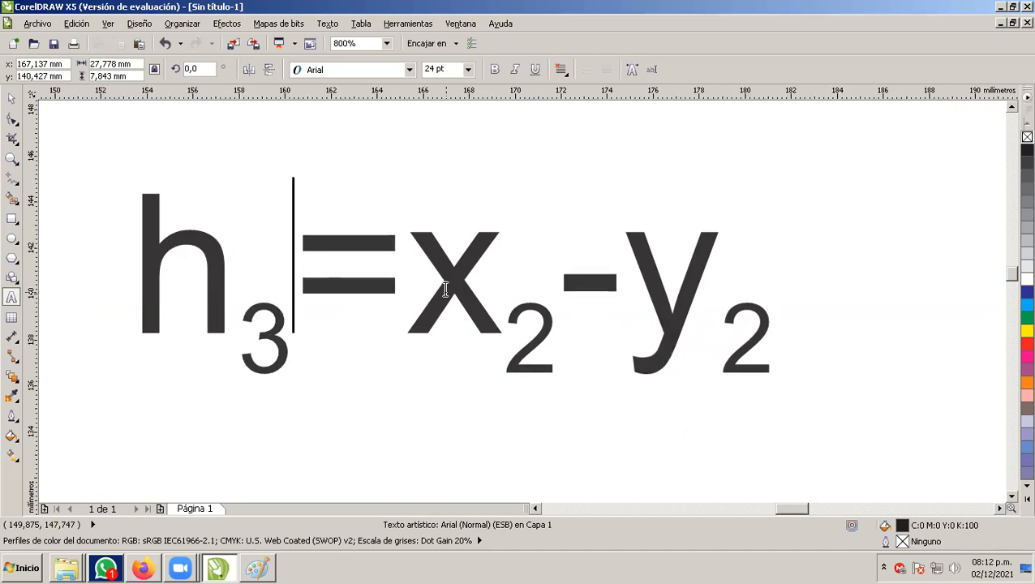
key("Right")
key("Right")
key("Right")
key("Right")
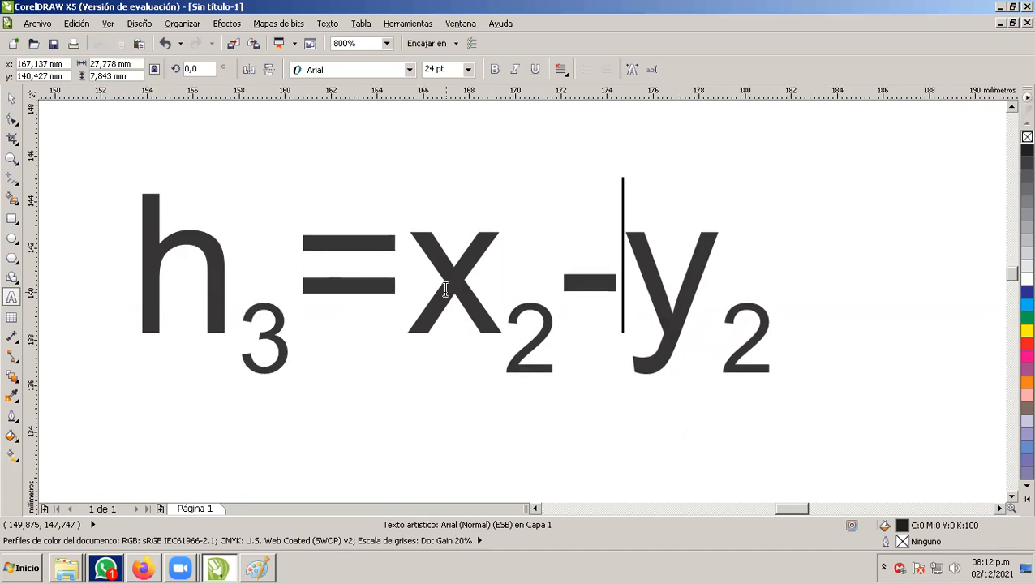
key("Left")
key("Left")
key("Right")
key("Right")
key("Right")
key("Right")
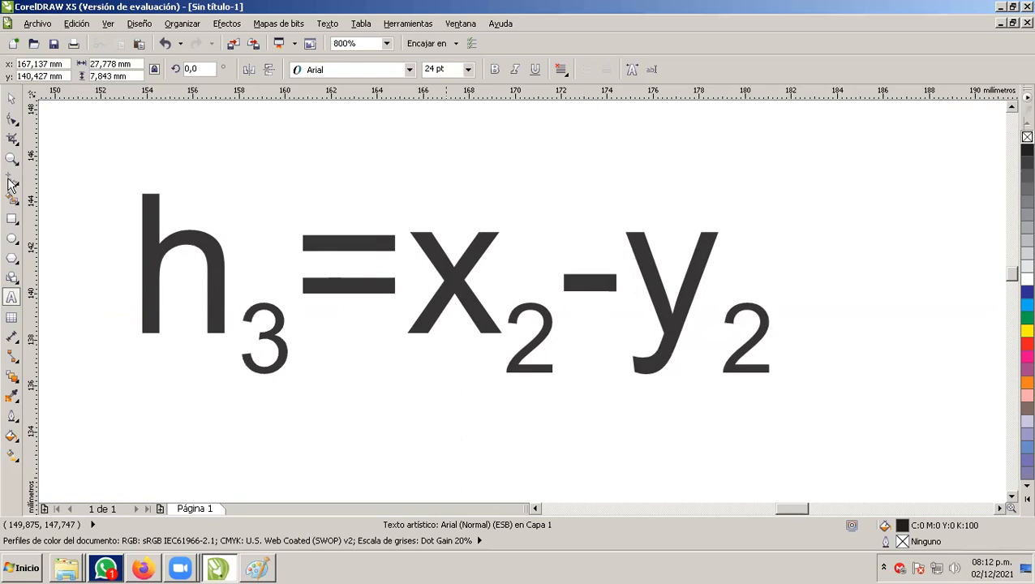
Finish the text editing, select the whole formula and set its font to Bell Gothic Std Black
left_click(12, 99)
left_click(176, 113)
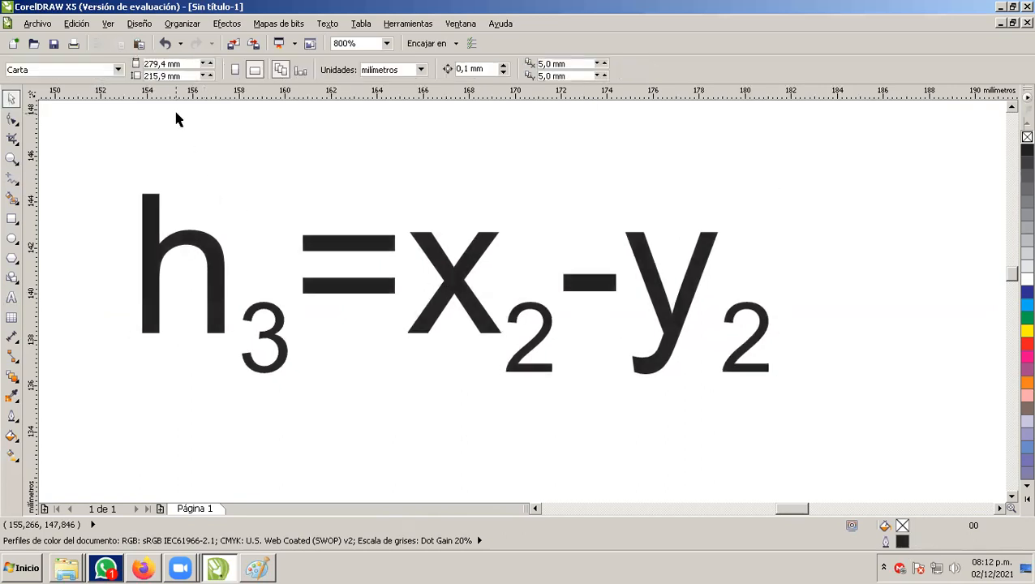
left_click(211, 247)
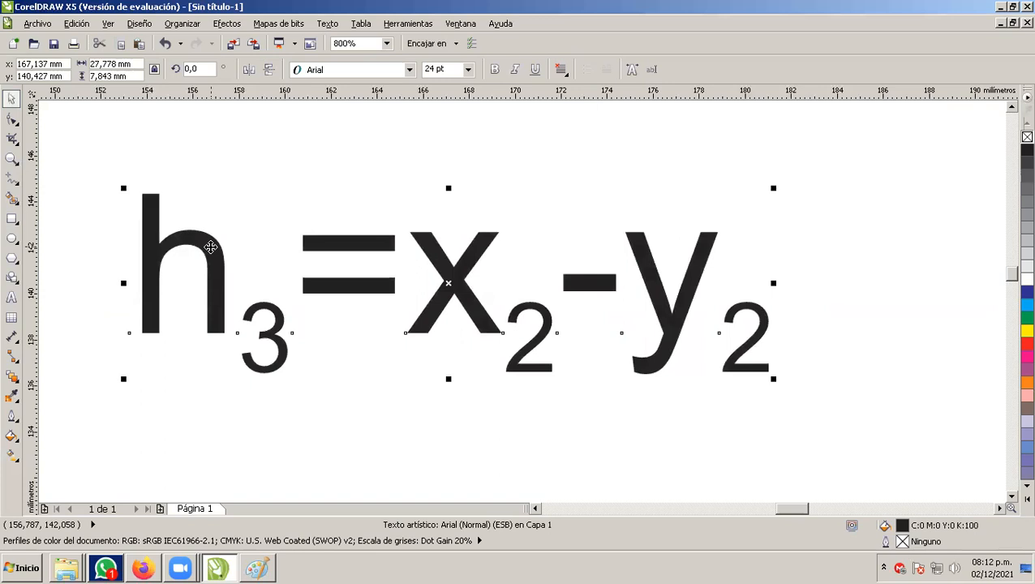
left_click(411, 70)
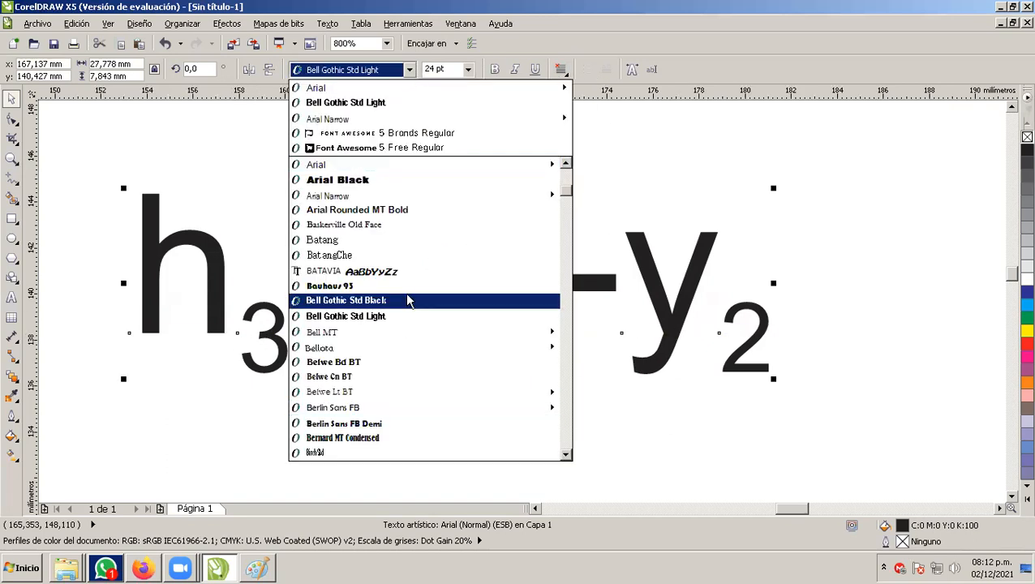
left_click(408, 301)
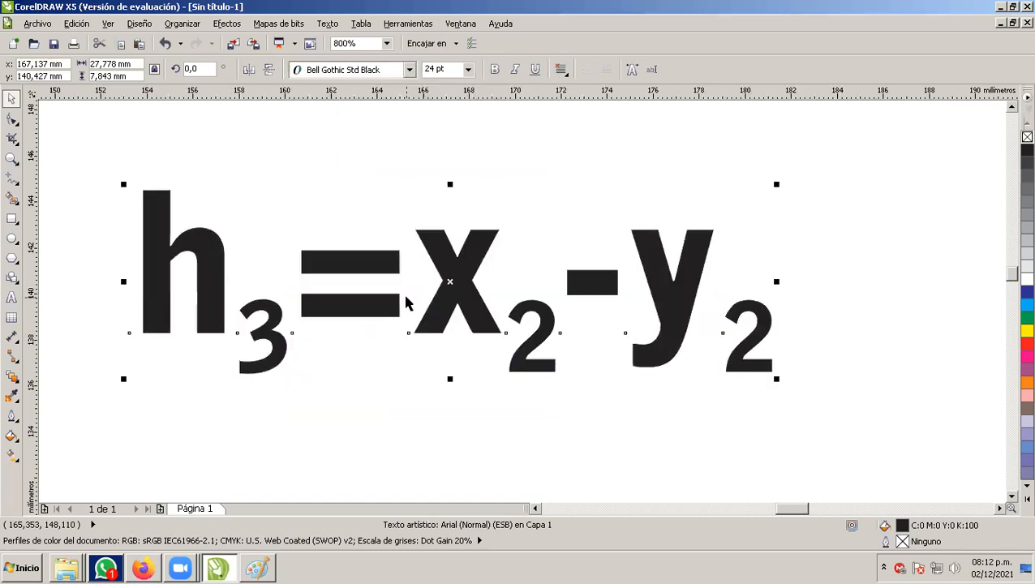
Change the formula's font to Belwe Bd BT and clear the selection
left_click(411, 70)
scroll(376, 428, "up", 2)
left_click(377, 428)
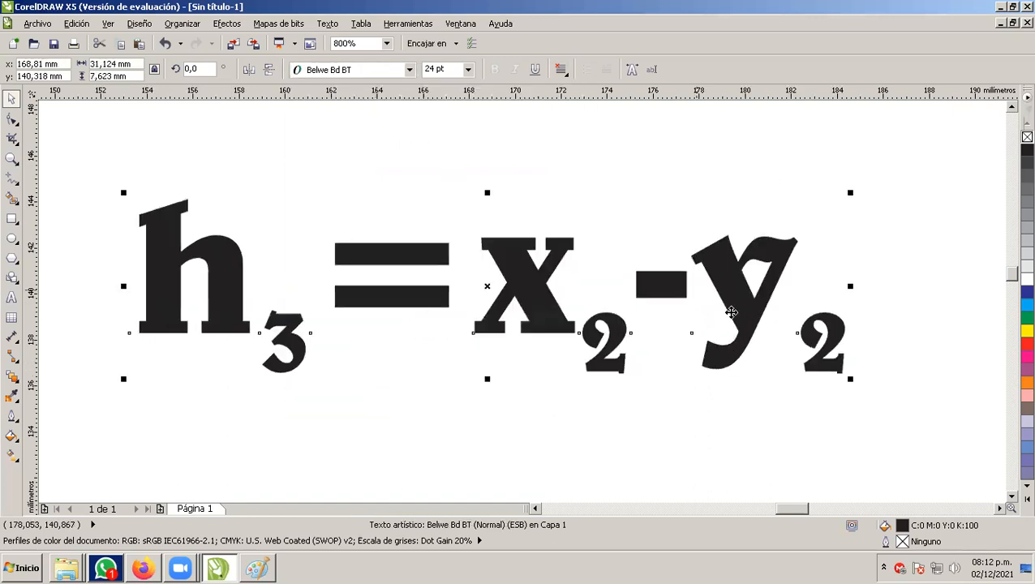
left_click(280, 397)
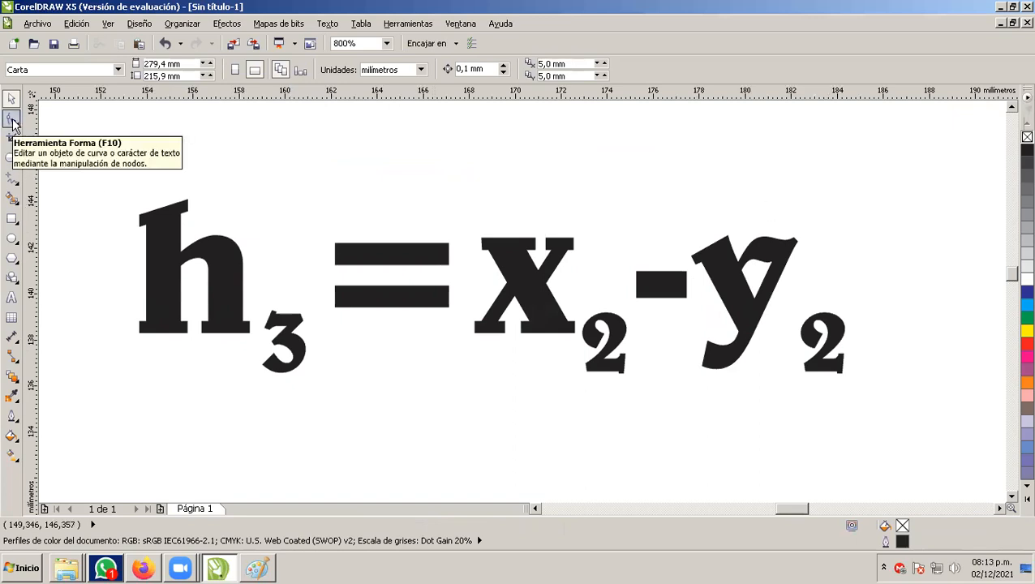
left_click(375, 302)
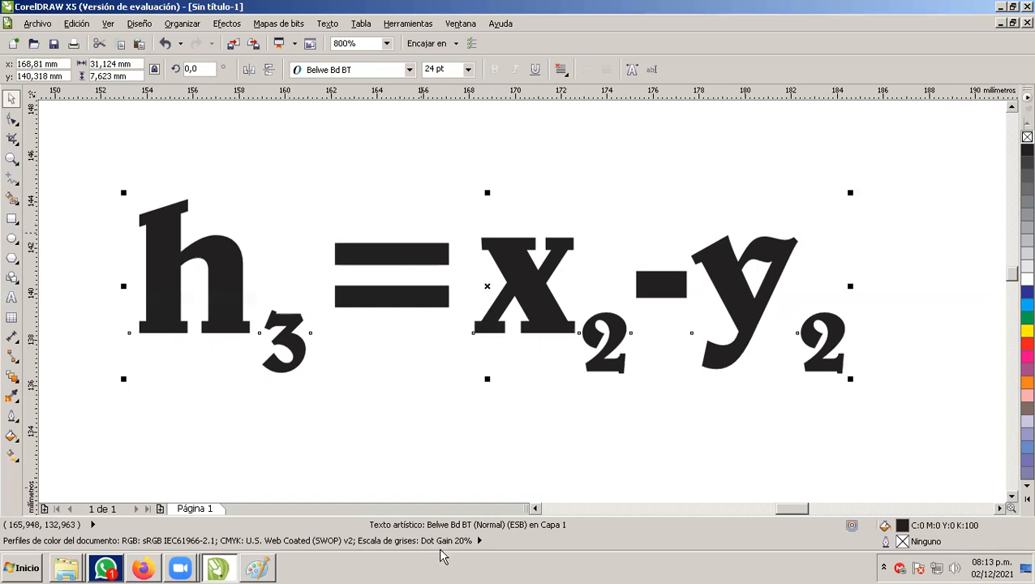
left_click(466, 430)
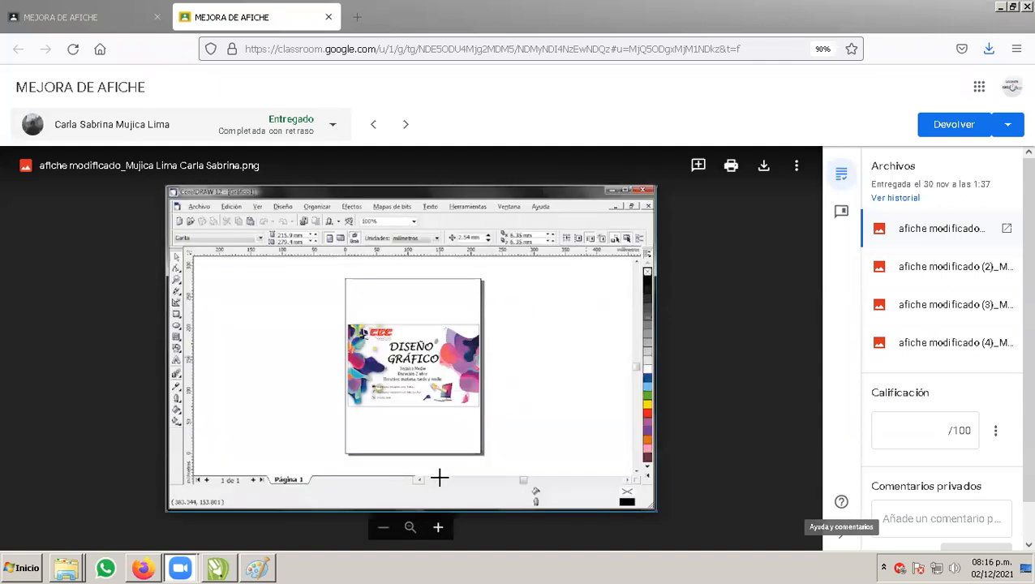
Enlarge the submitted poster image in Google Classroom and examine its layout and text
left_click(439, 478)
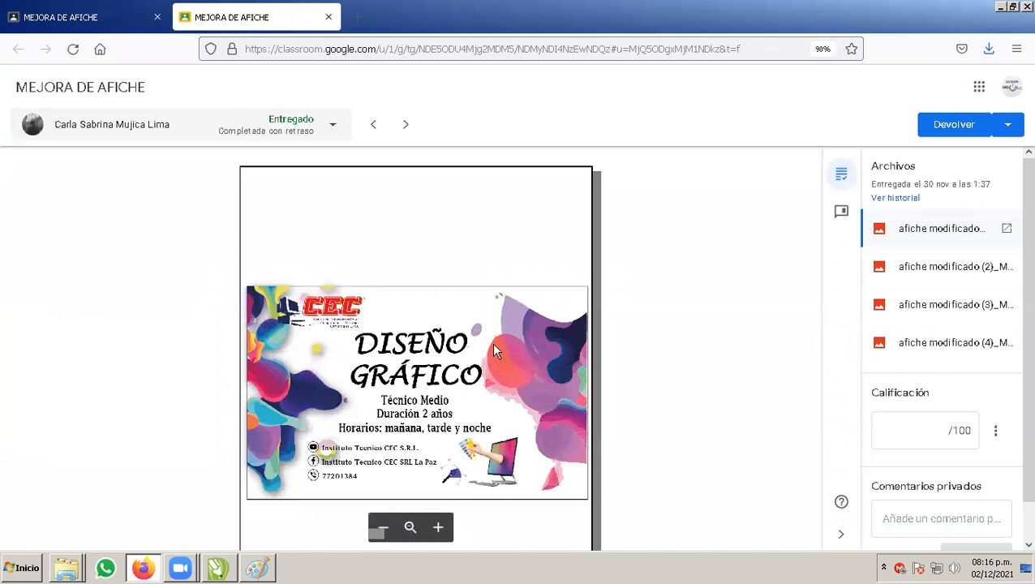
left_click(438, 527)
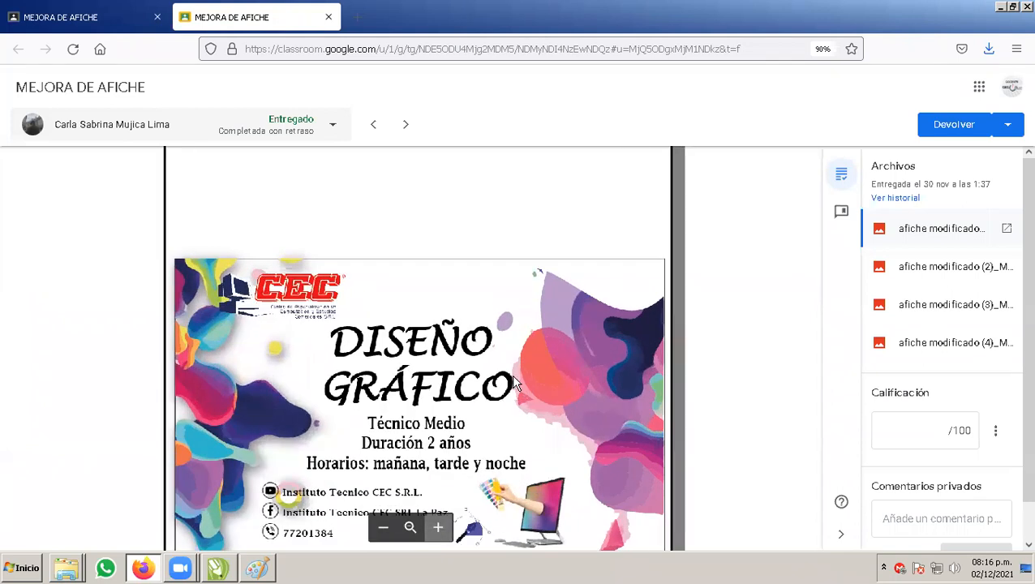
scroll(626, 384, "down", 2)
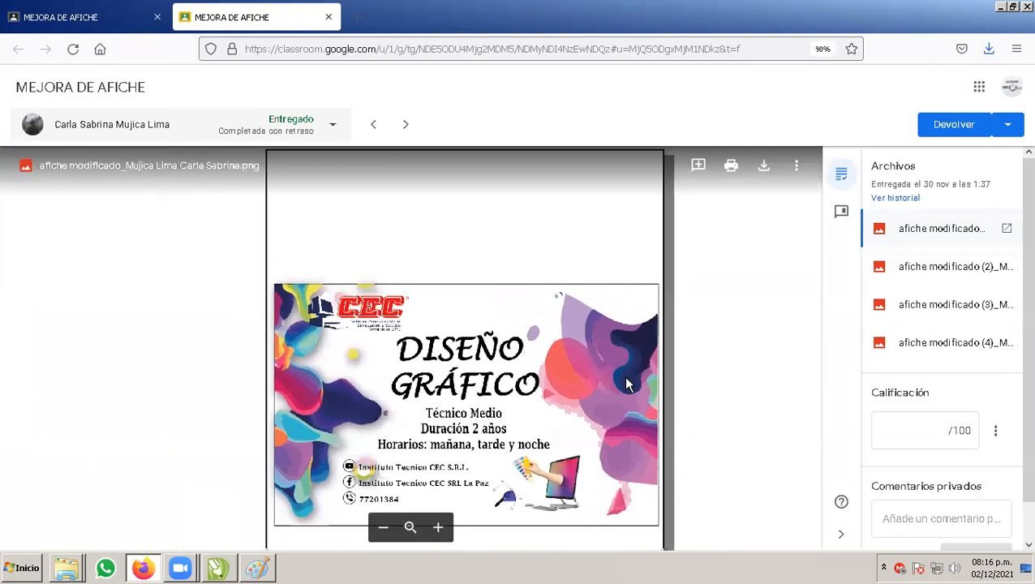
scroll(522, 436, "up", 3)
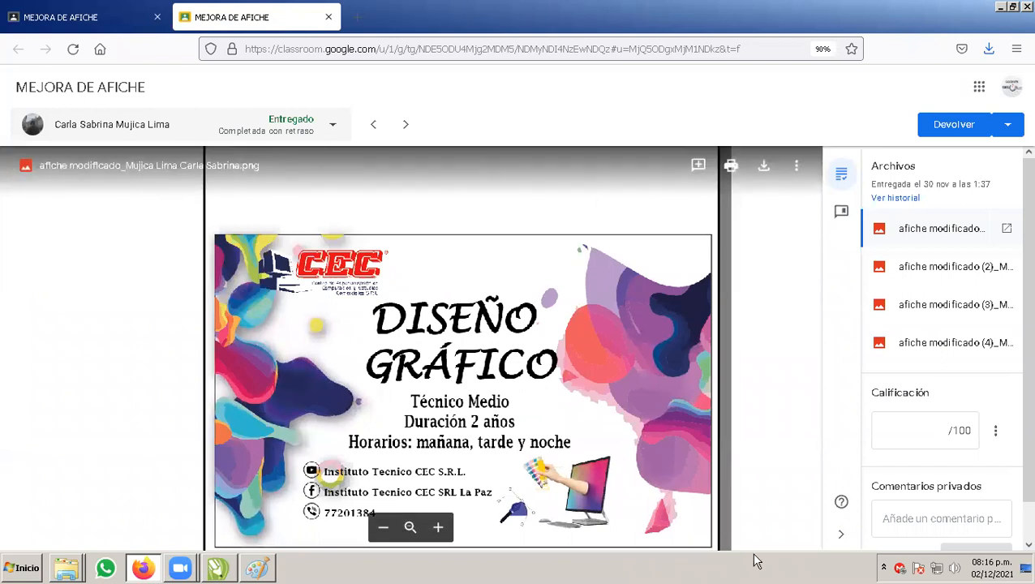
scroll(1021, 369, "down", 1)
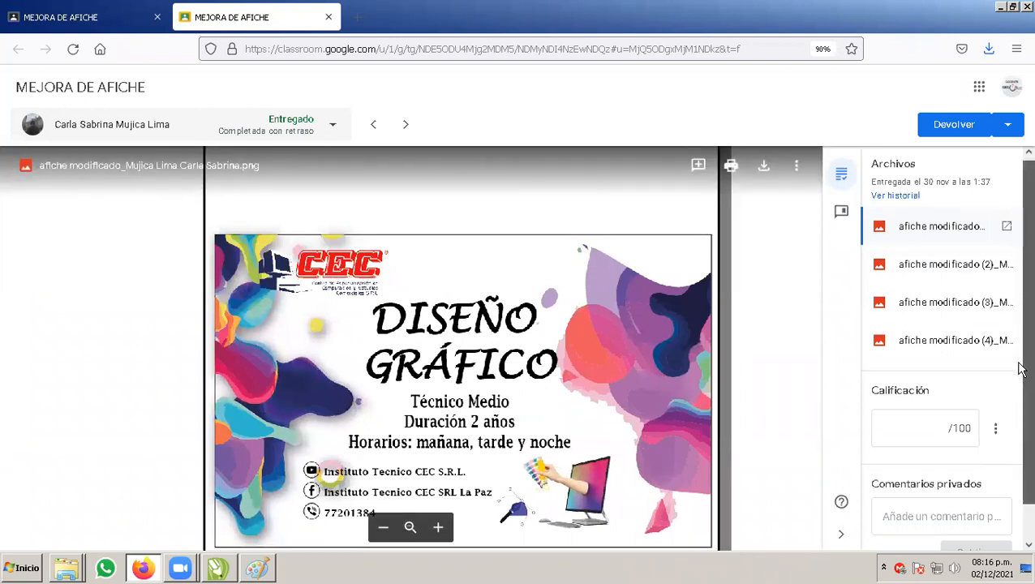
scroll(1020, 369, "down", 1)
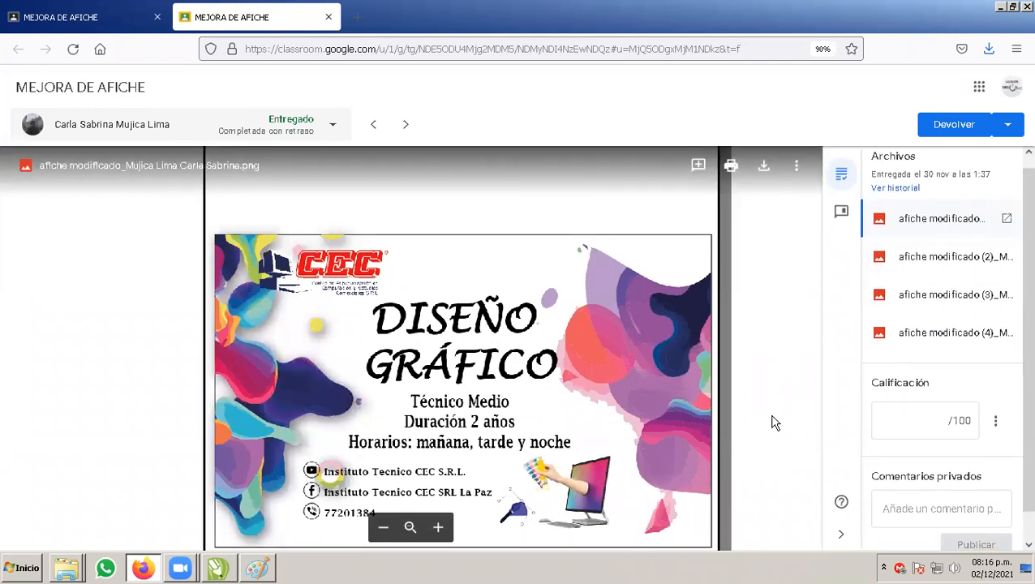